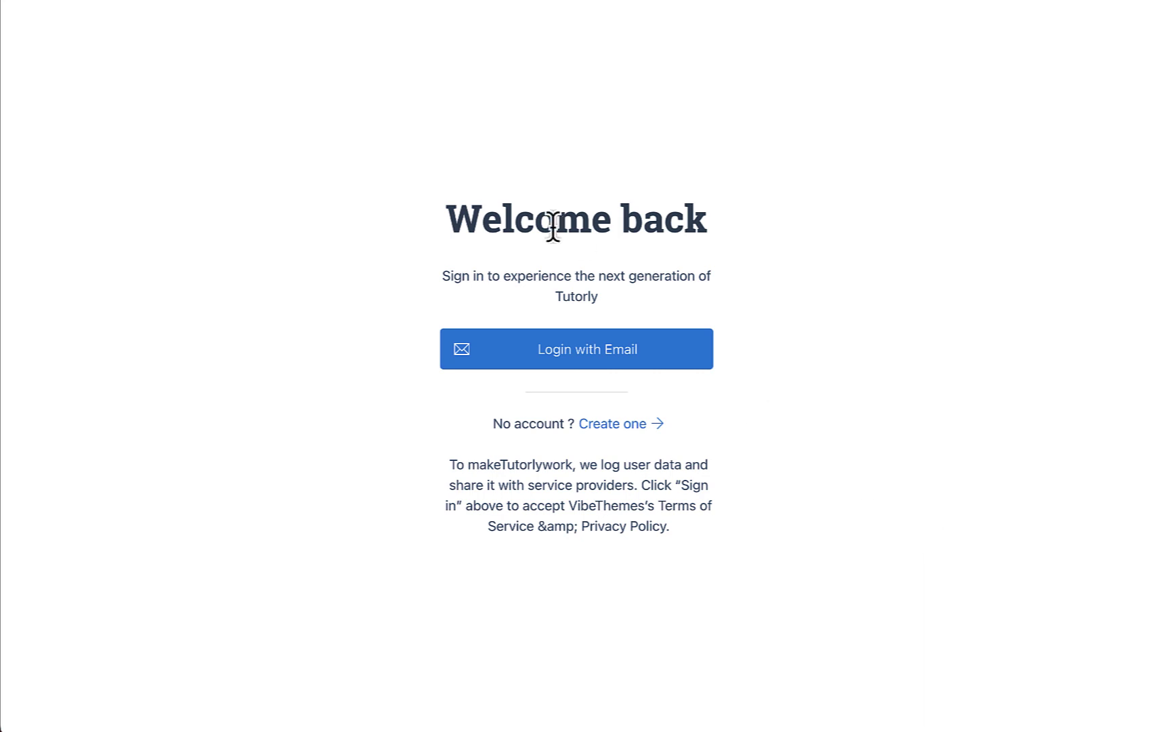
- Sign in by email as the instructor and open the Manage Slots calendar
click(563, 360)
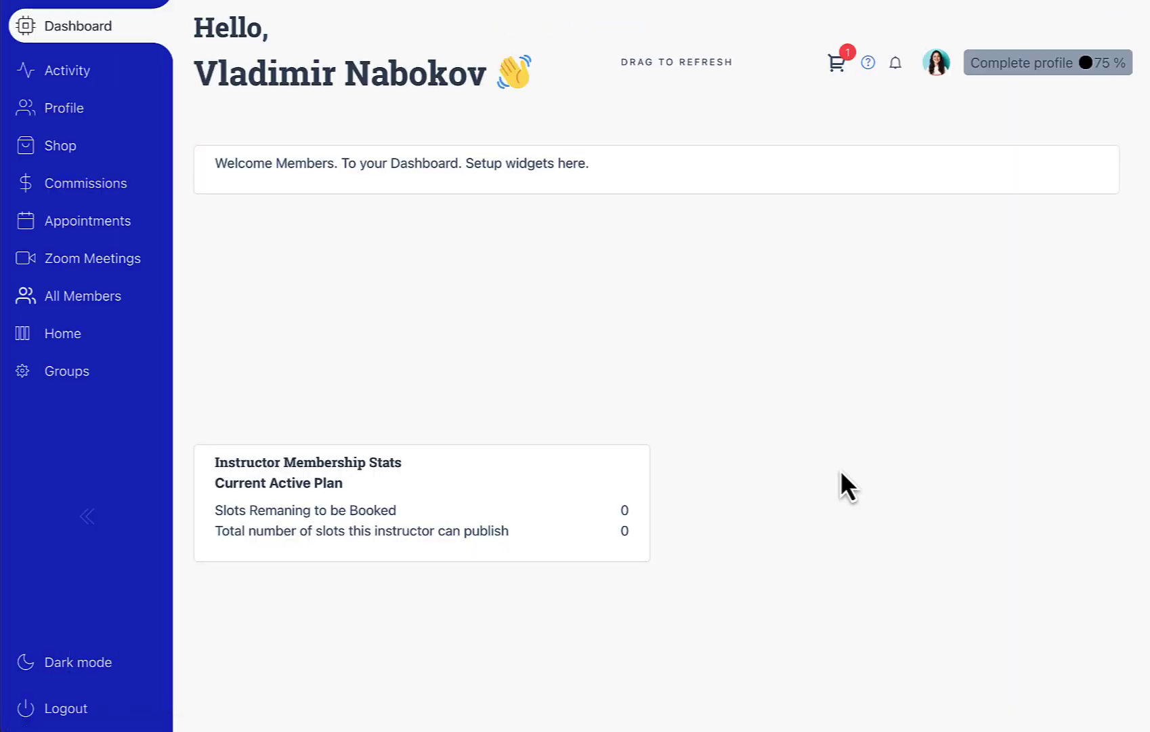
click(70, 223)
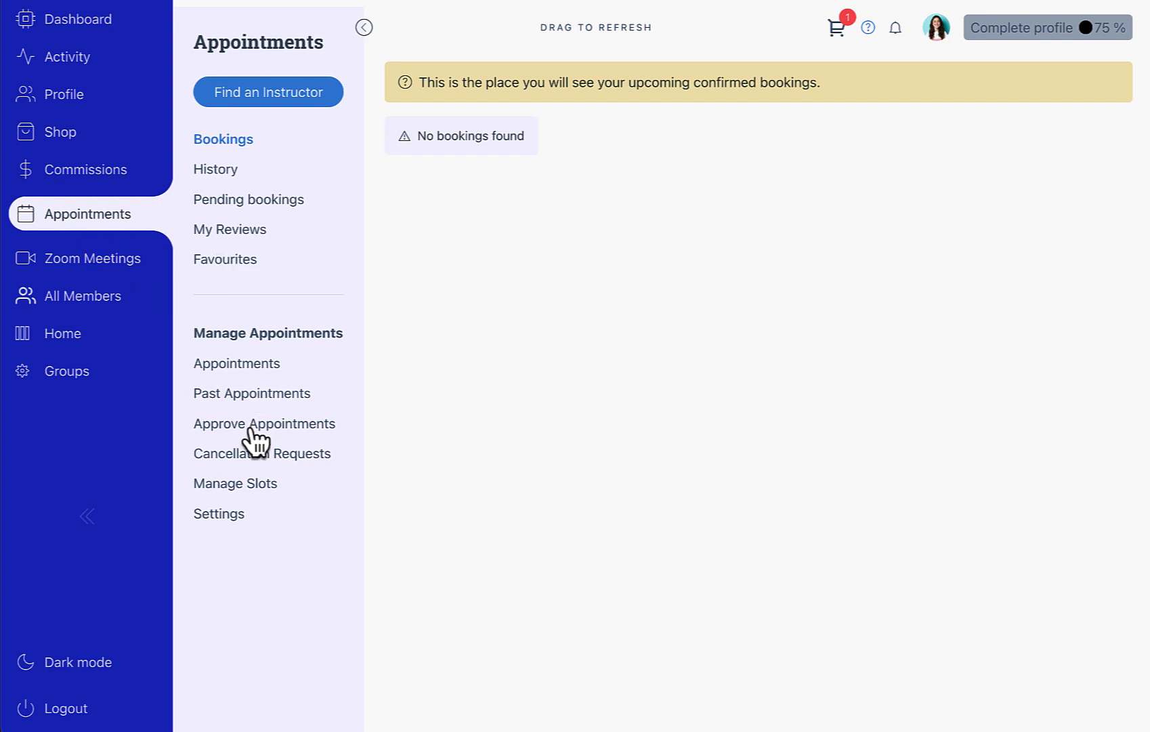
click(262, 485)
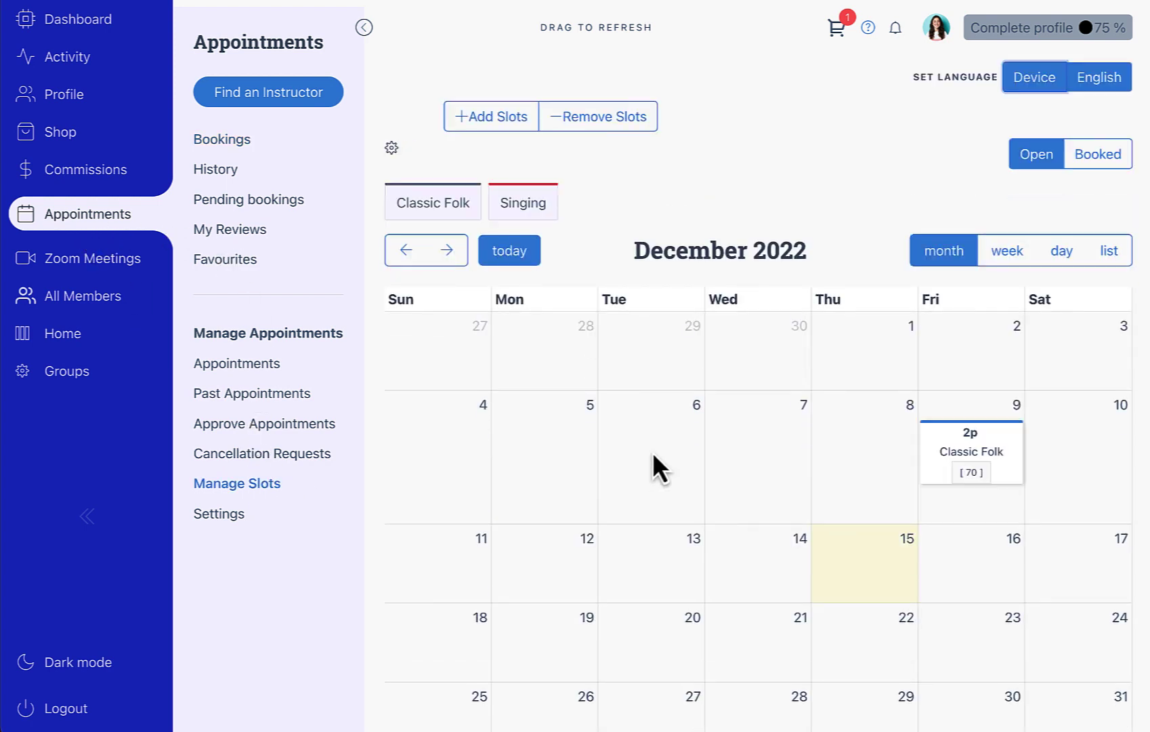
scroll(670, 451, down, 2)
scroll(570, 265, up, 2)
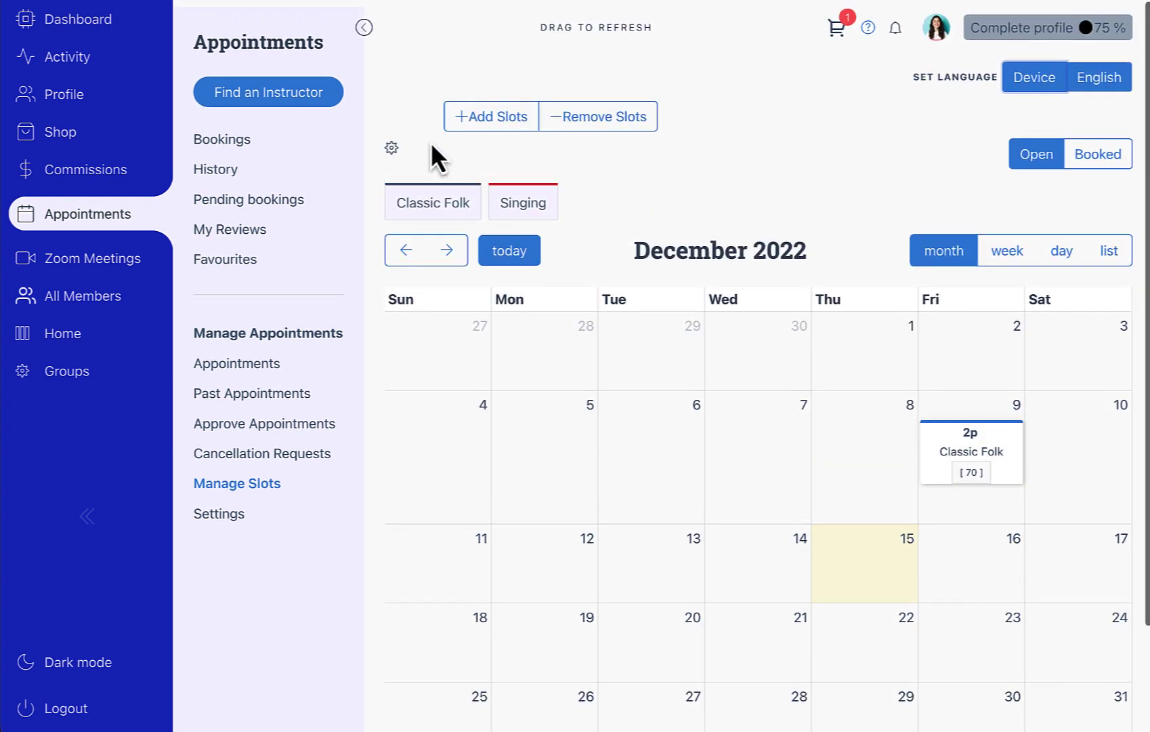
- Start a new slot dated 16 December 2022, running 12:00 to 13:00
click(467, 121)
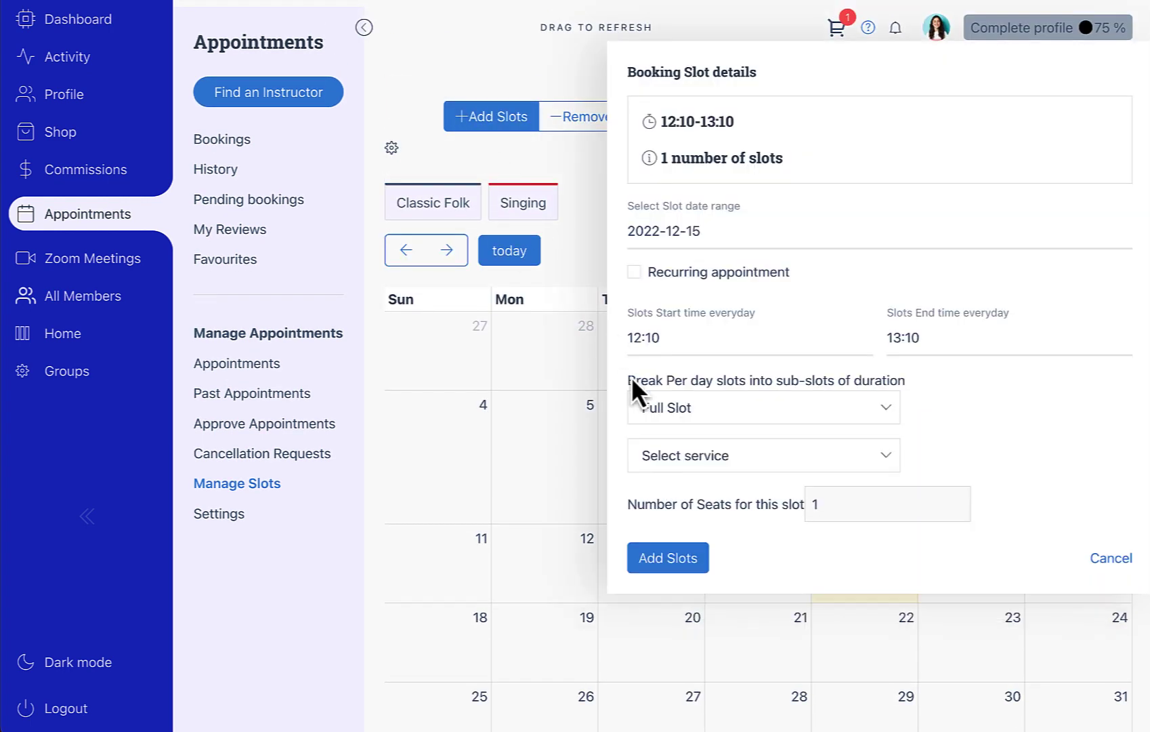
click(718, 235)
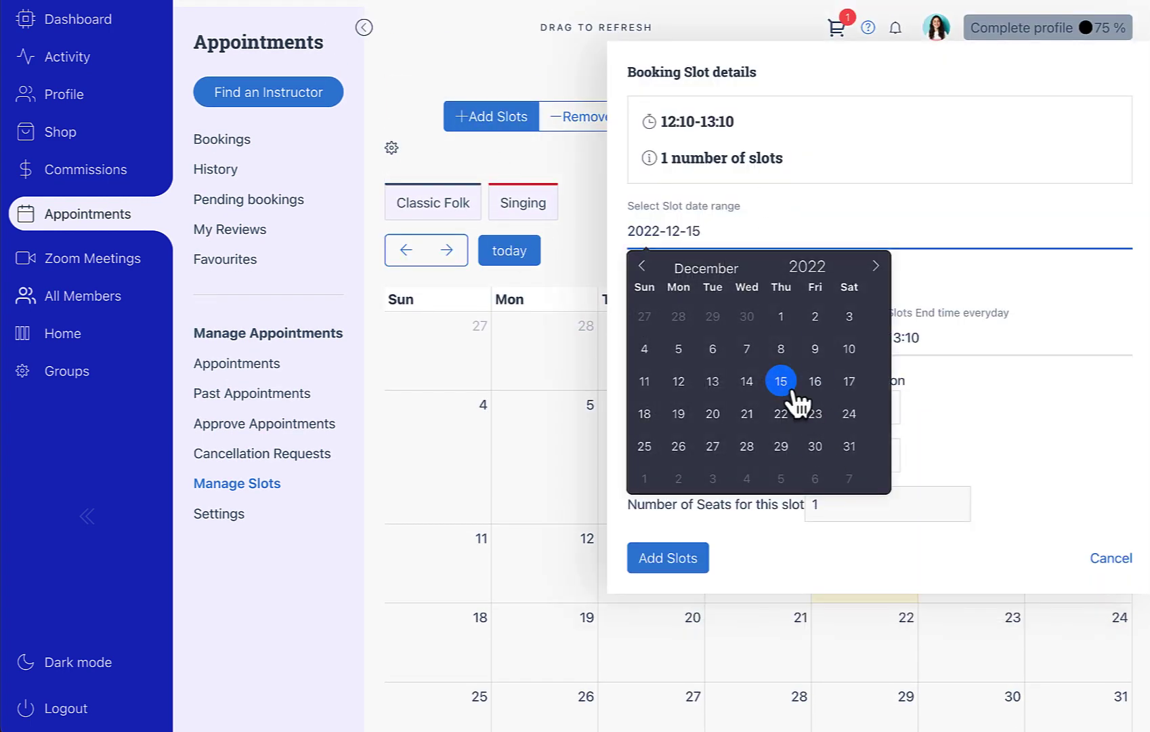
click(814, 385)
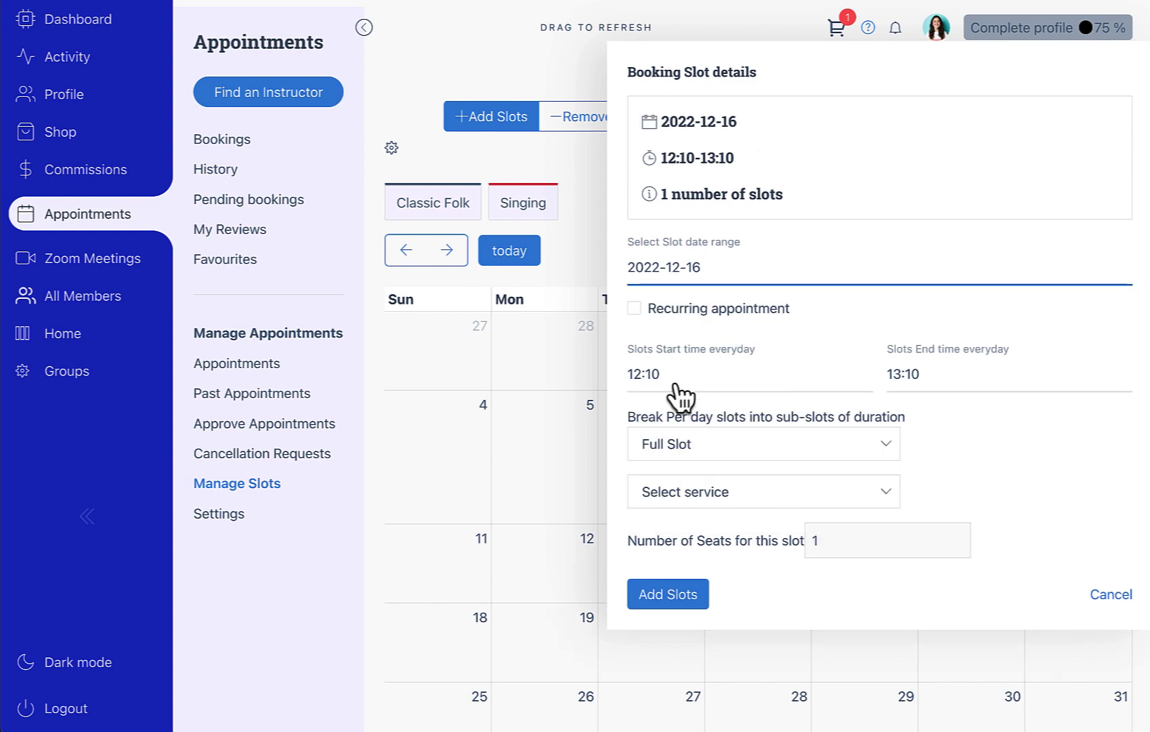
click(711, 379)
click(801, 417)
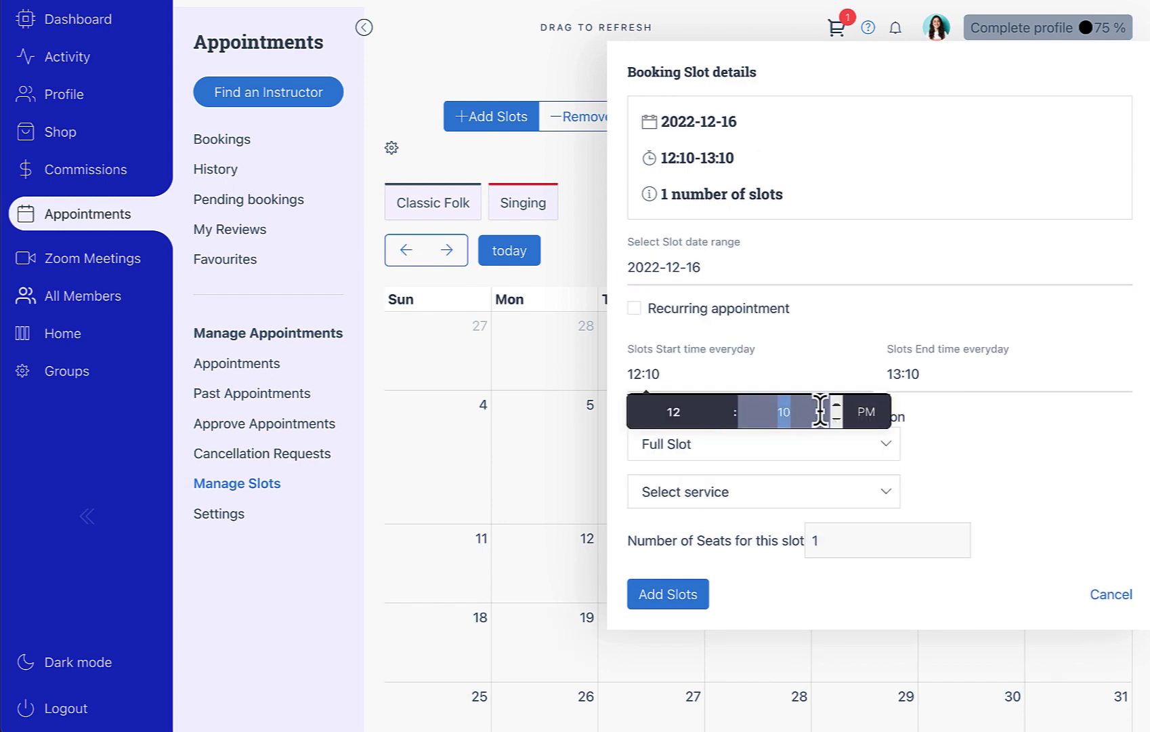
text(00)
click(926, 386)
click(1052, 417)
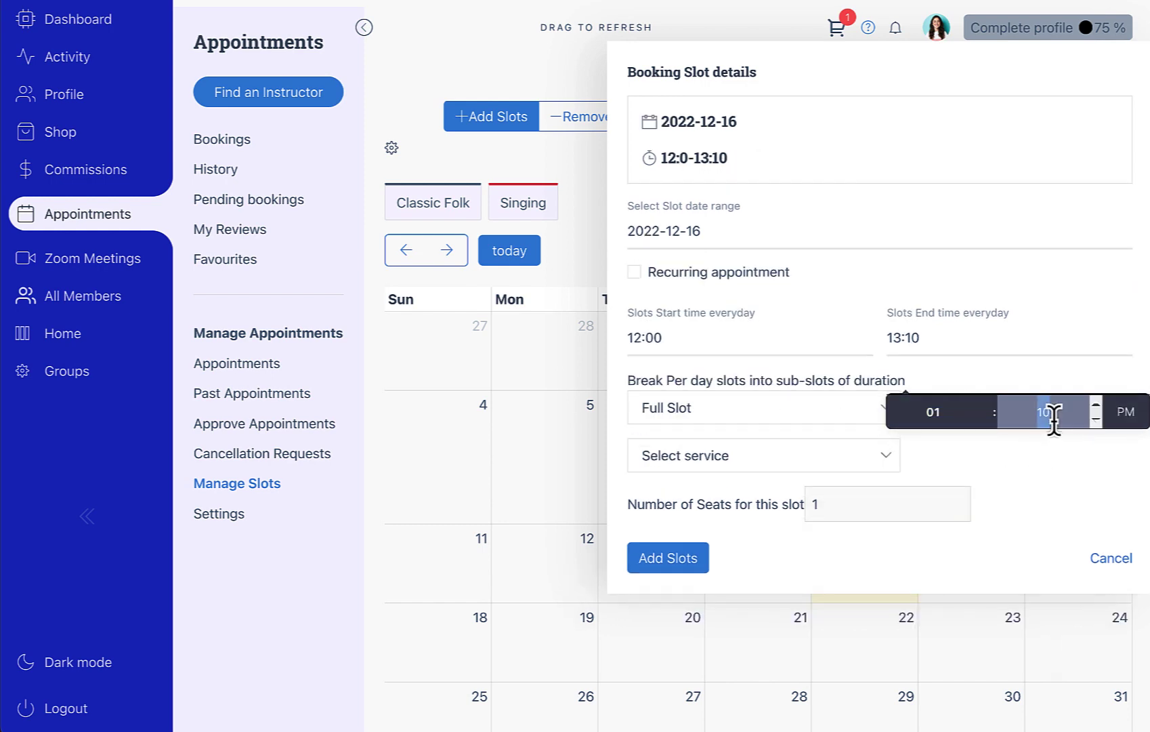
text(00)
click(1046, 476)
- Give the slot 3 seats, leave the service unset, and add it
click(808, 467)
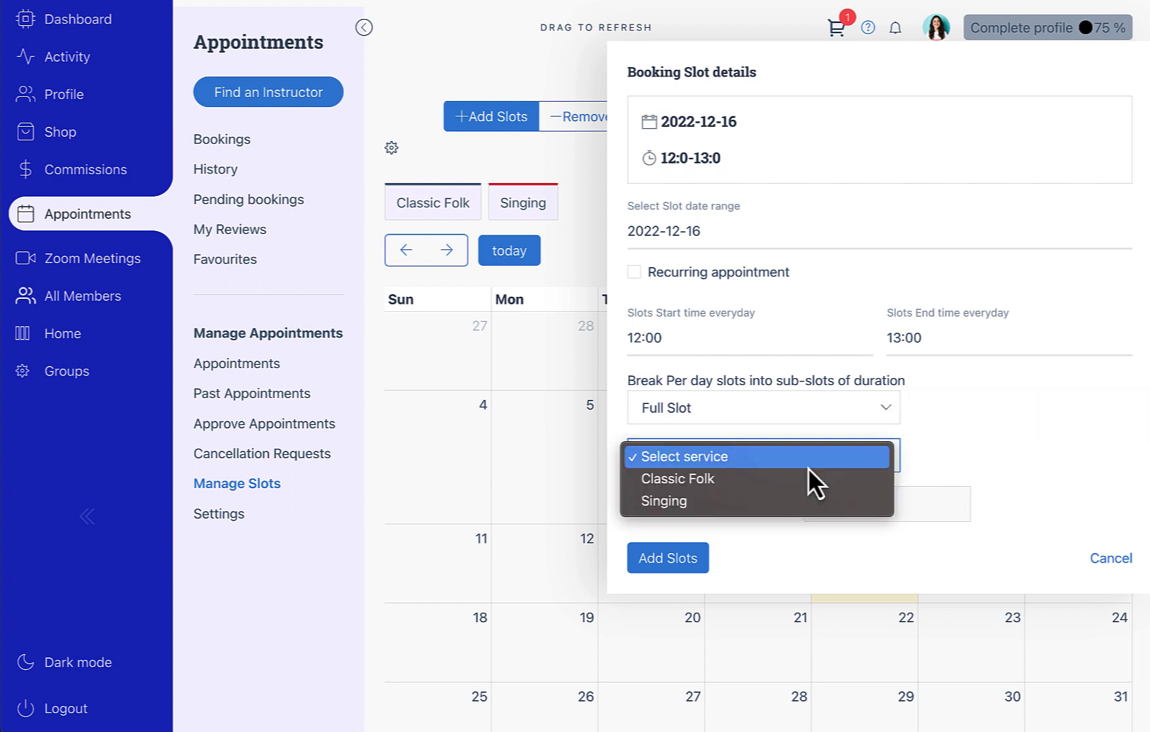
click(798, 455)
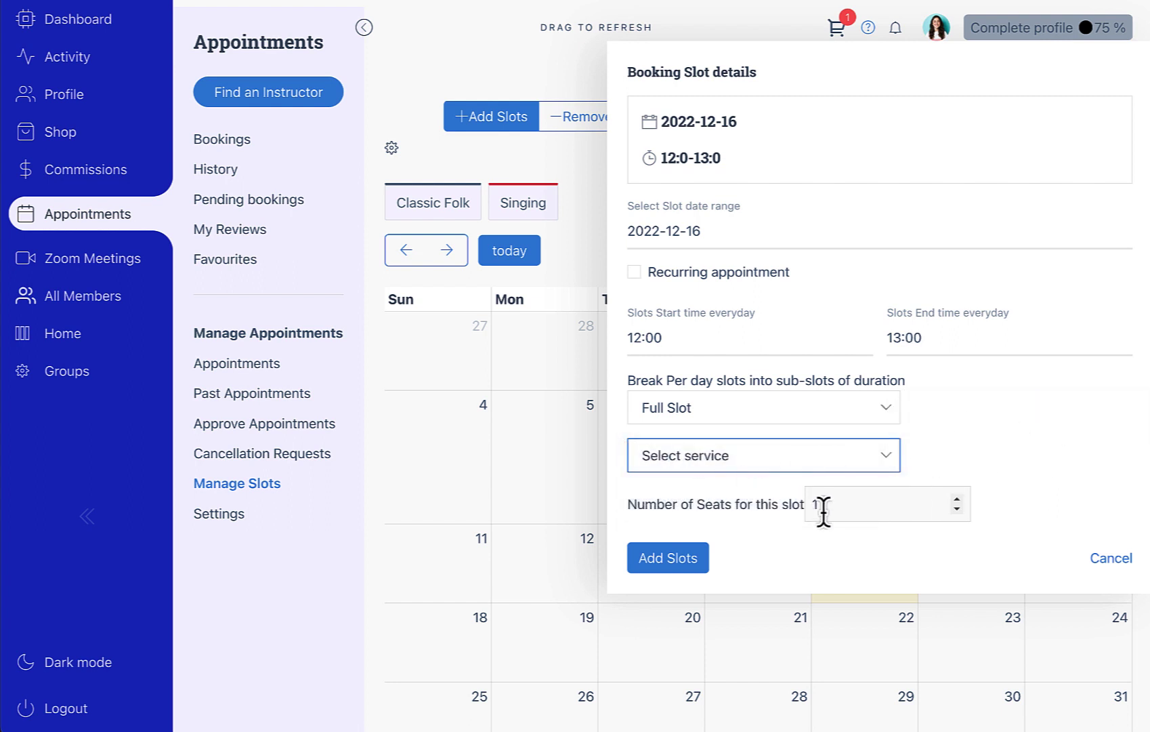
click(958, 500)
click(957, 500)
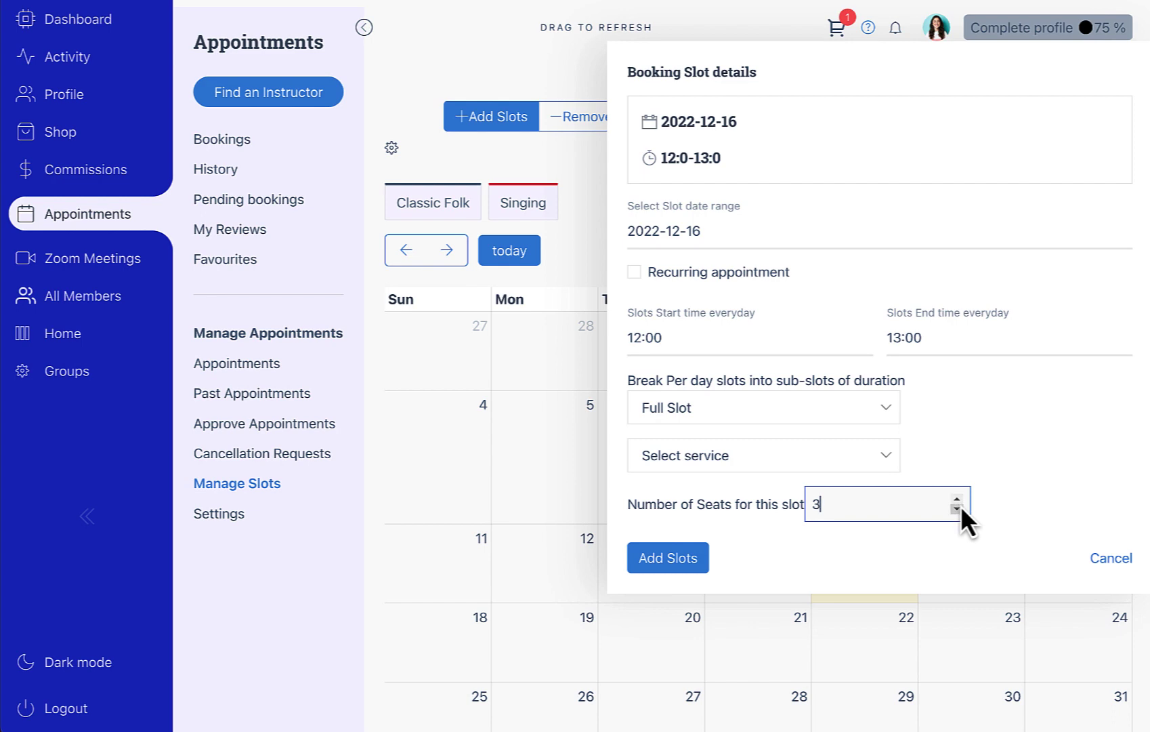
click(860, 551)
click(682, 542)
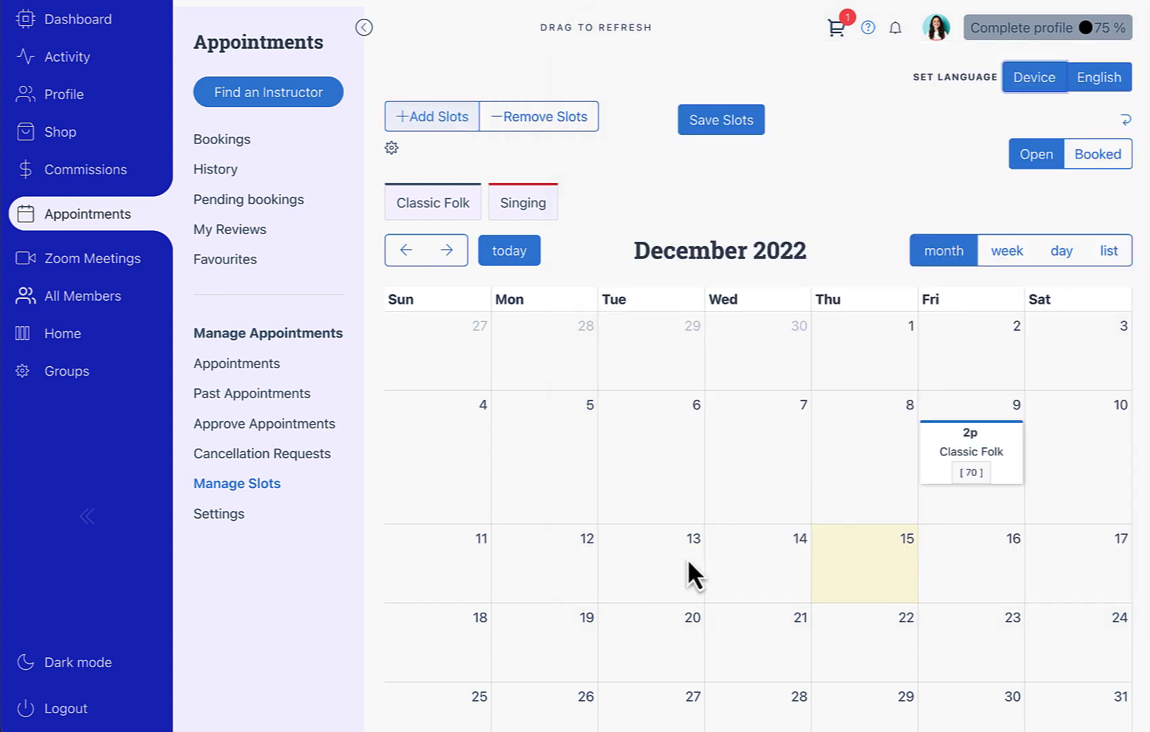
- Save the new slot and preview its 16 December booking form without booking
click(705, 121)
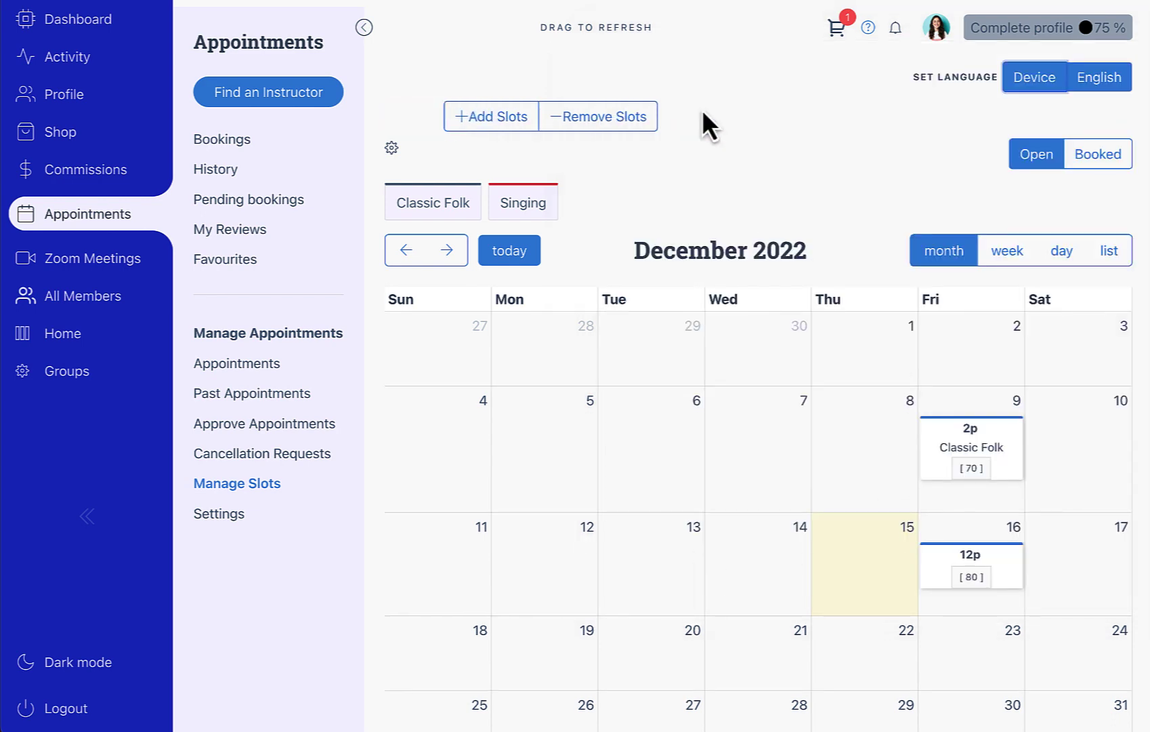
click(969, 573)
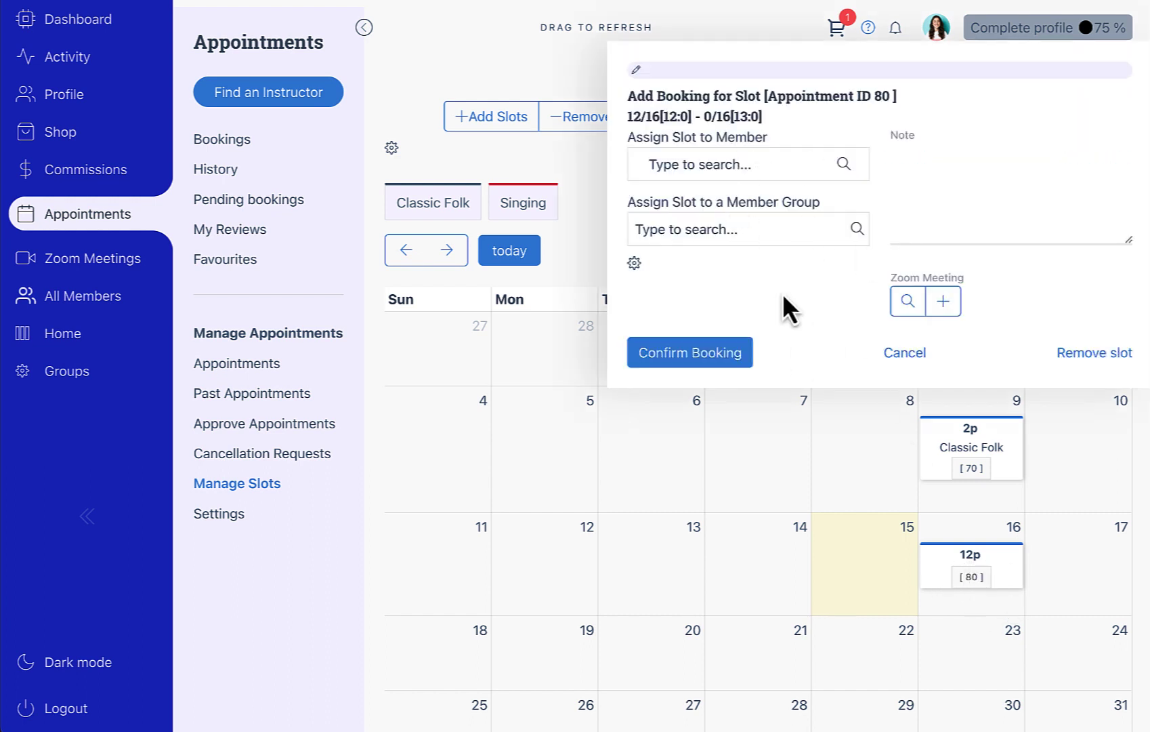
click(906, 353)
- Check the Set Slot Price setting, then go back to the slots calendar
click(252, 519)
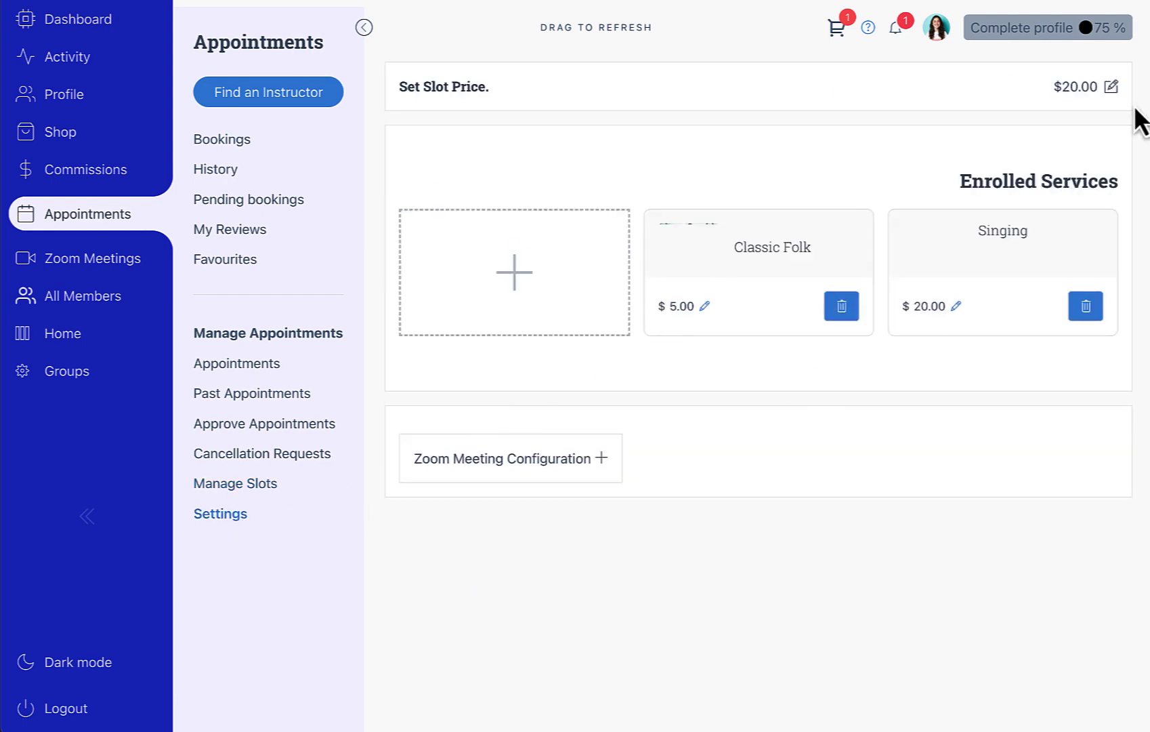
drag(398, 94, 516, 96)
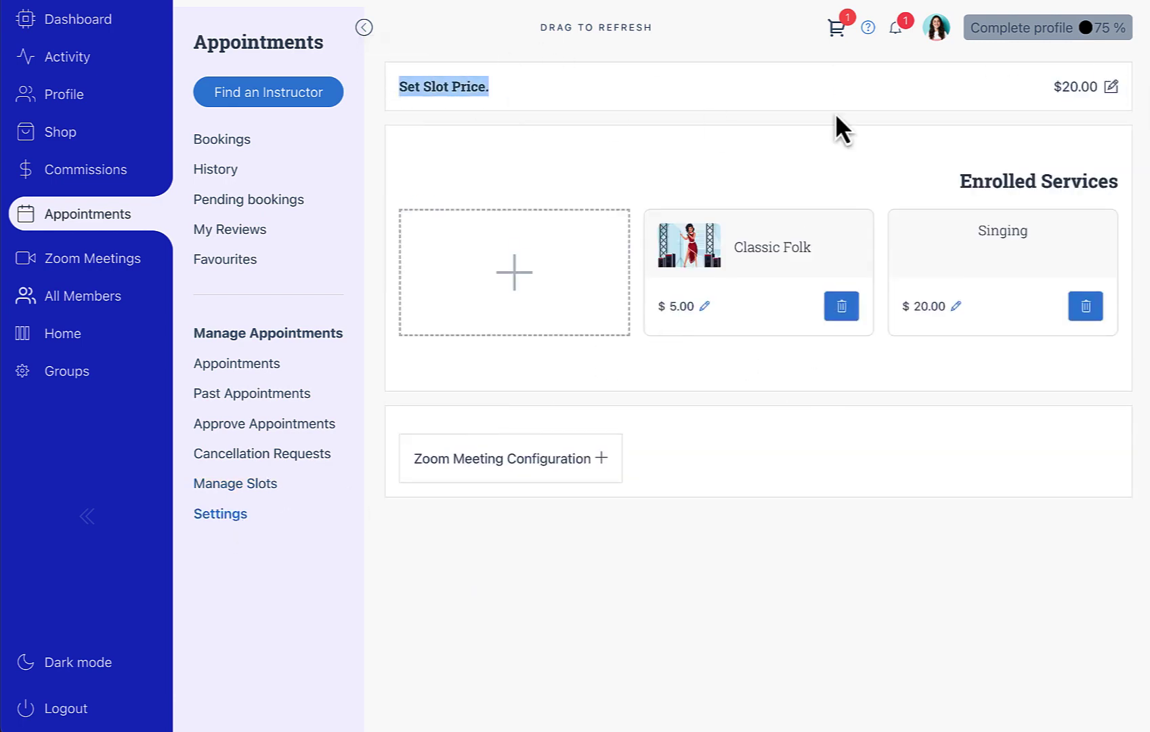
click(270, 492)
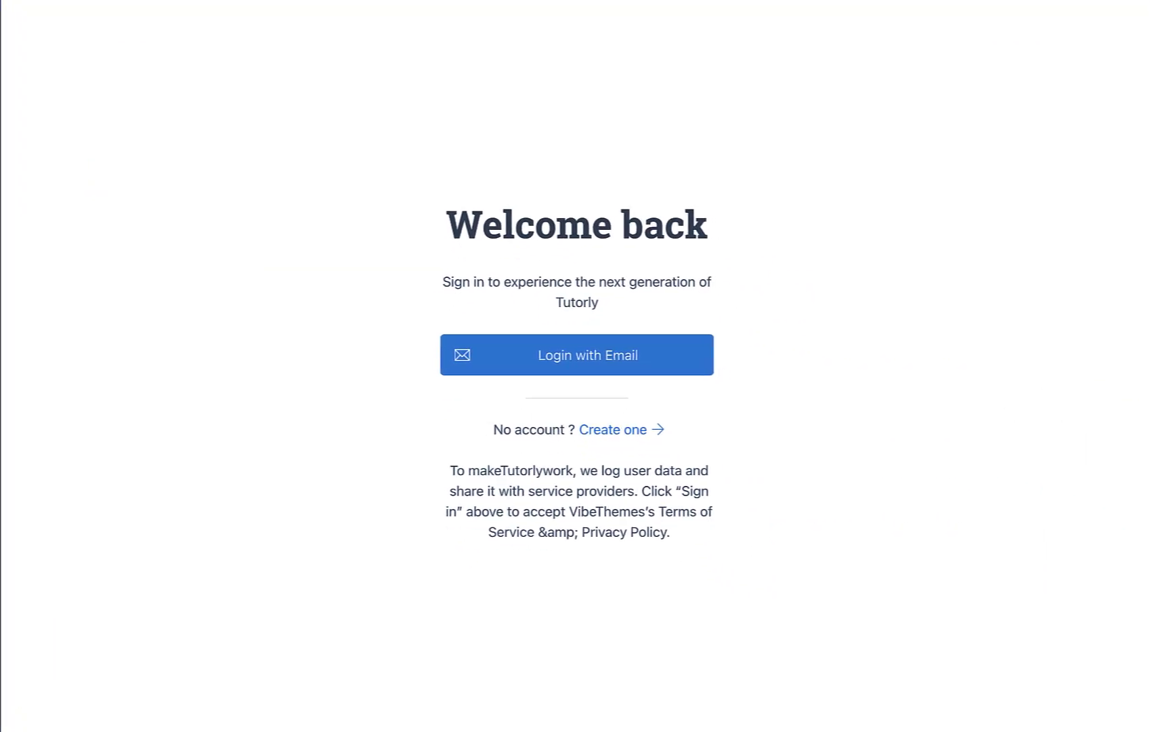
- Sign in by email with the student's login and pasted password
click(608, 357)
click(550, 365)
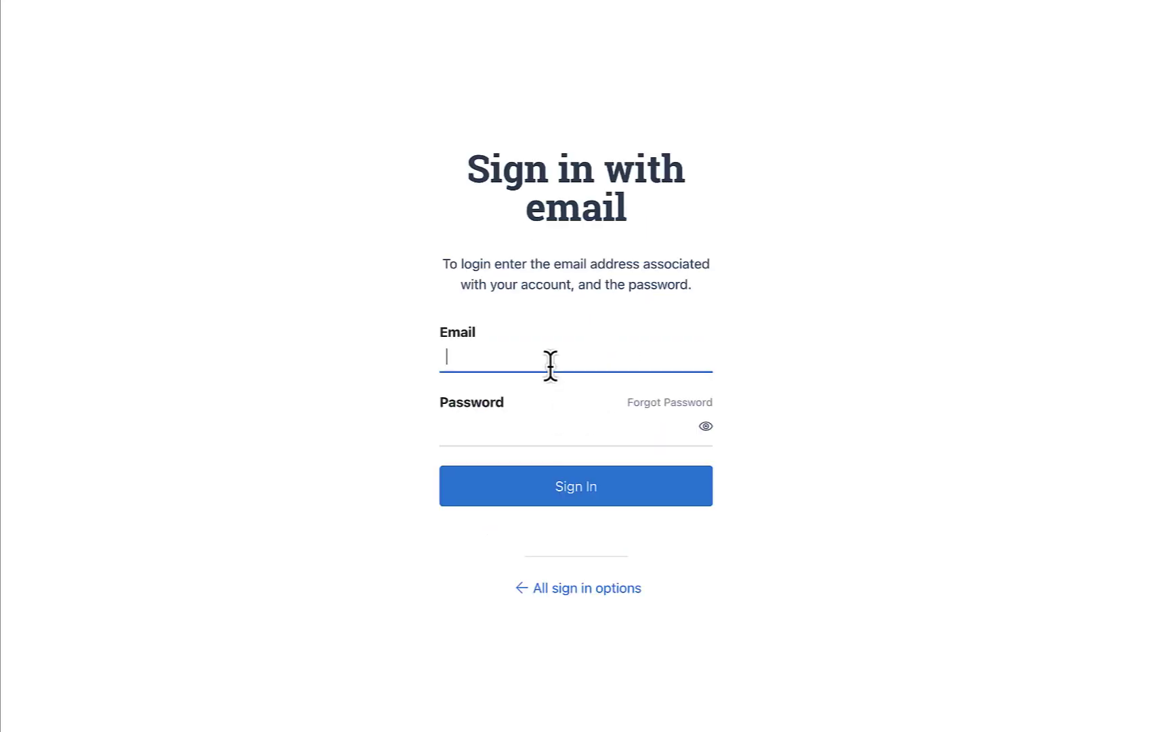
text(student)
key(ctrl+a)
key(Tab)
key(ctrl+v)
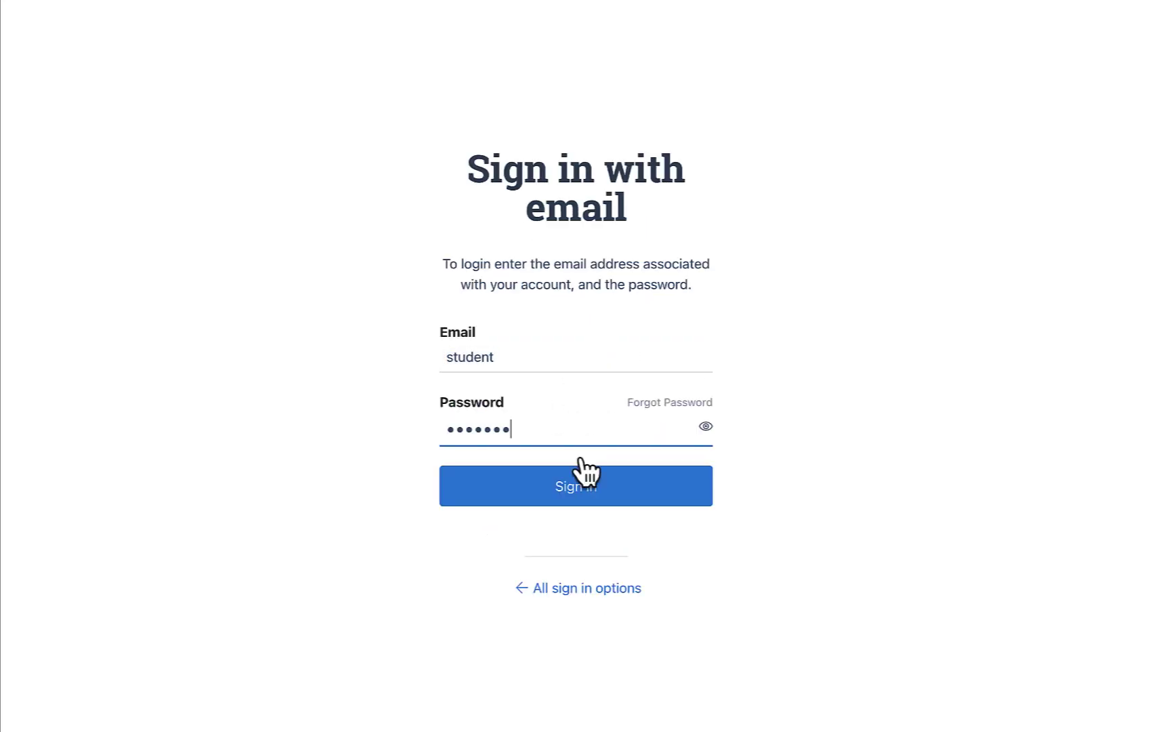
click(569, 485)
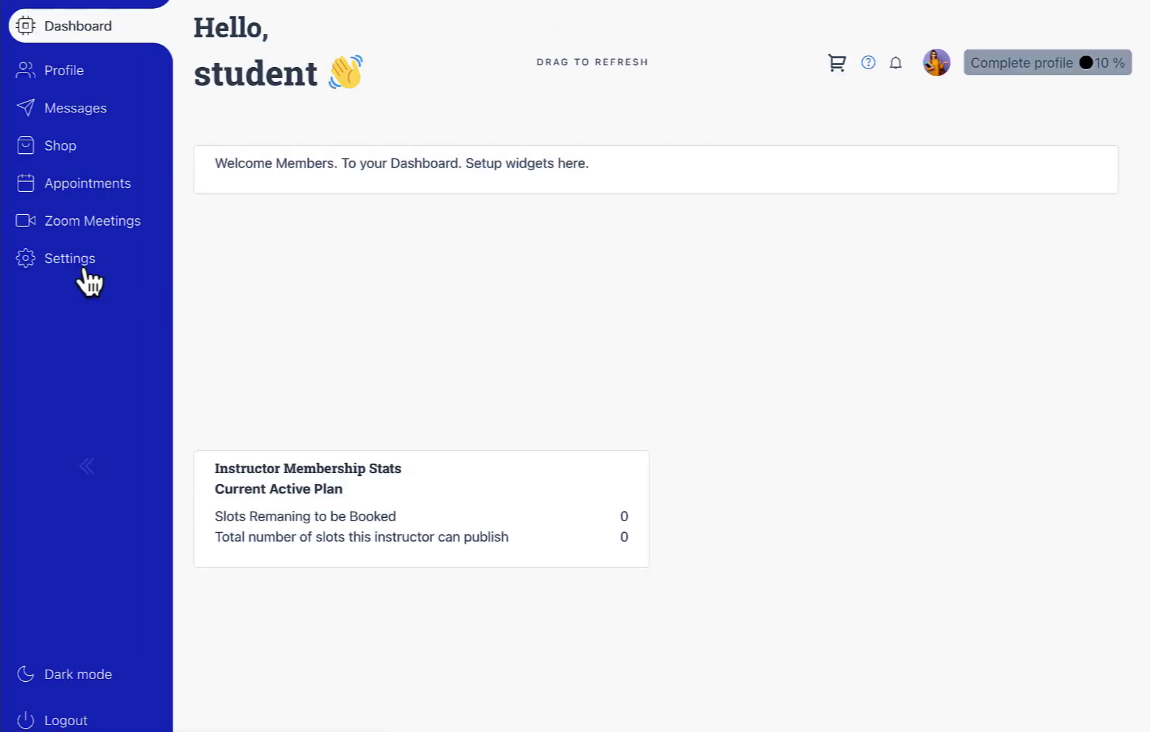
- Book the instructor's Friday 16 December 12:00 slot and open the full cart page
click(76, 194)
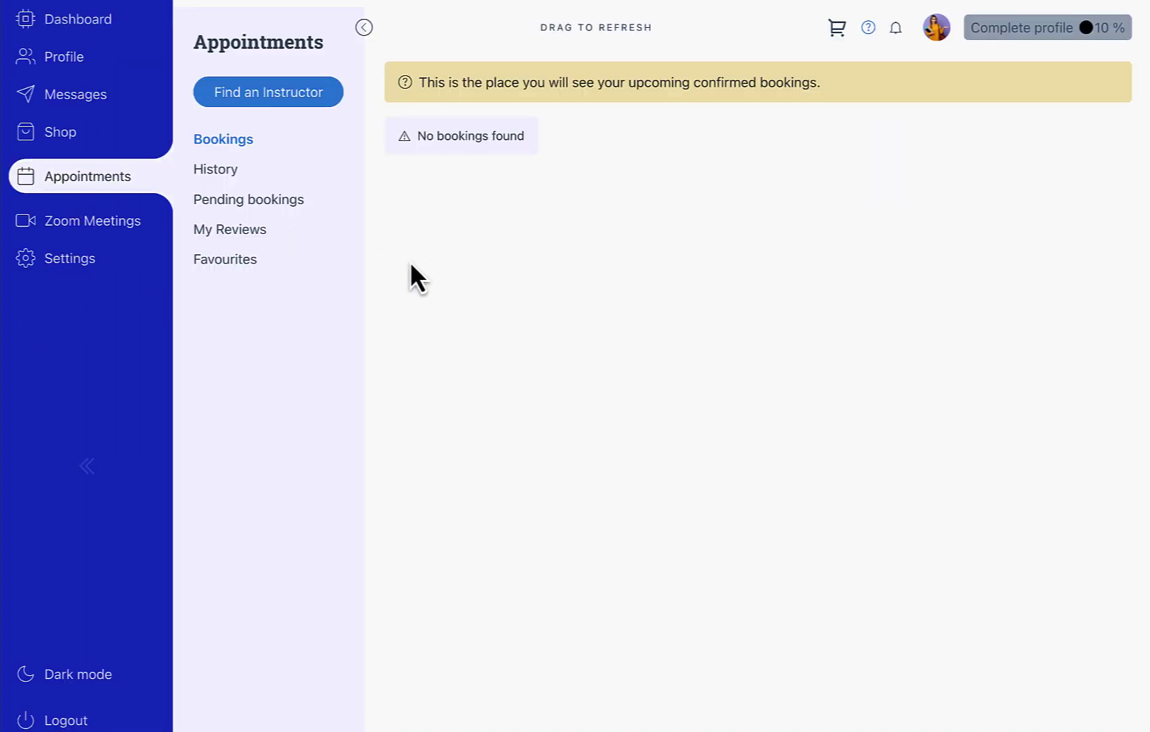
click(309, 100)
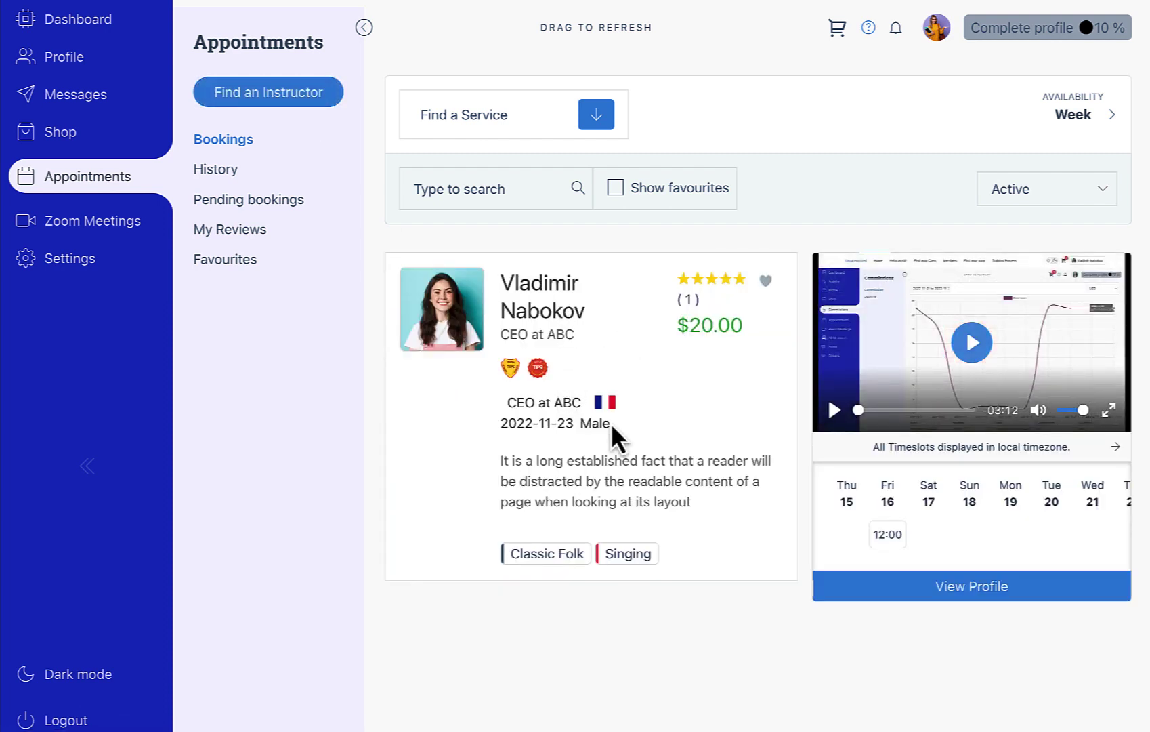
click(888, 536)
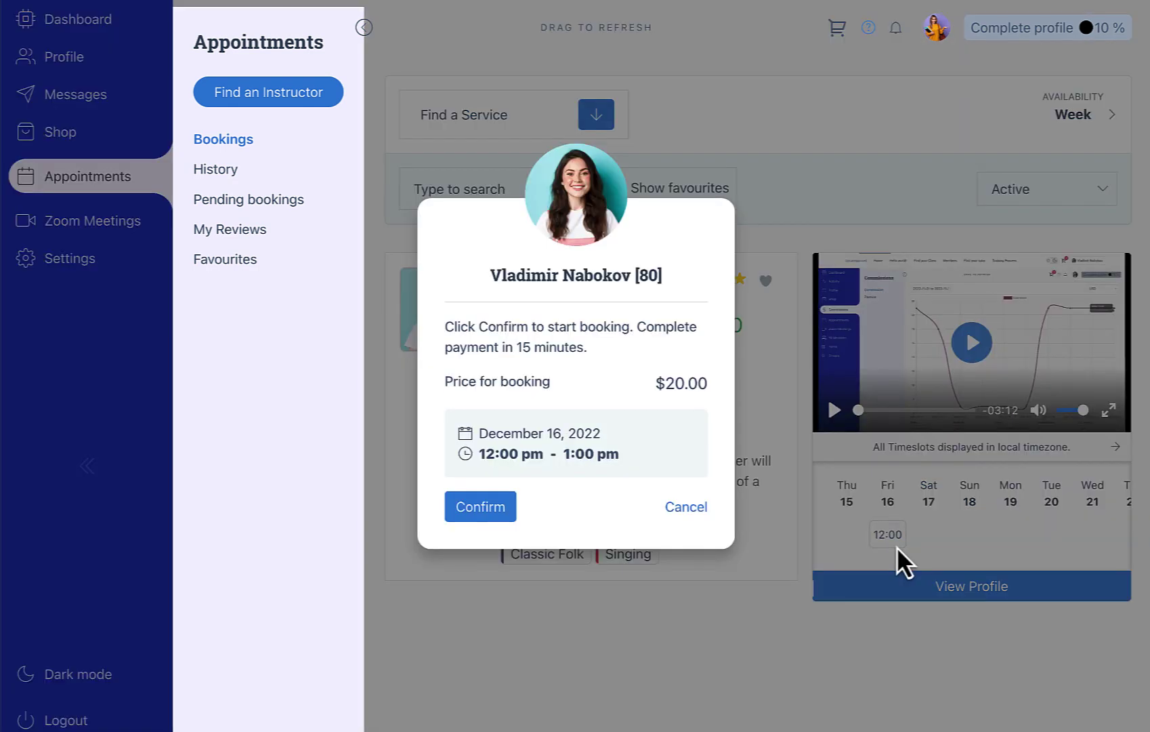
click(492, 513)
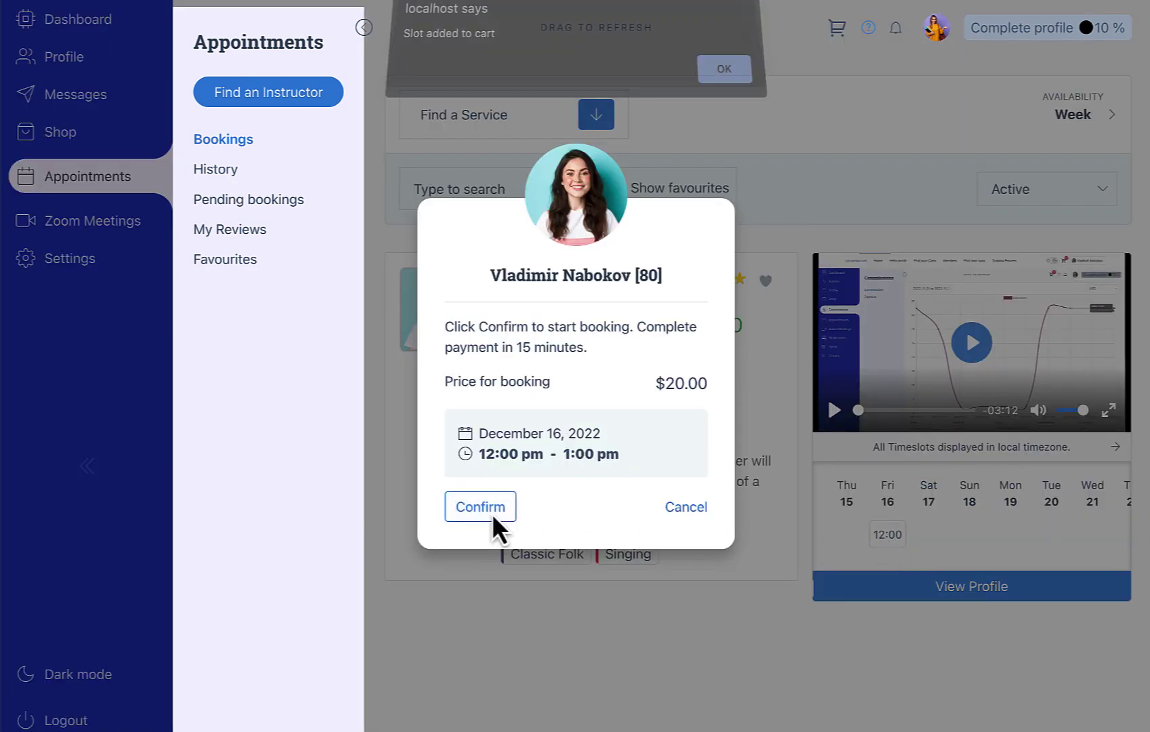
click(723, 77)
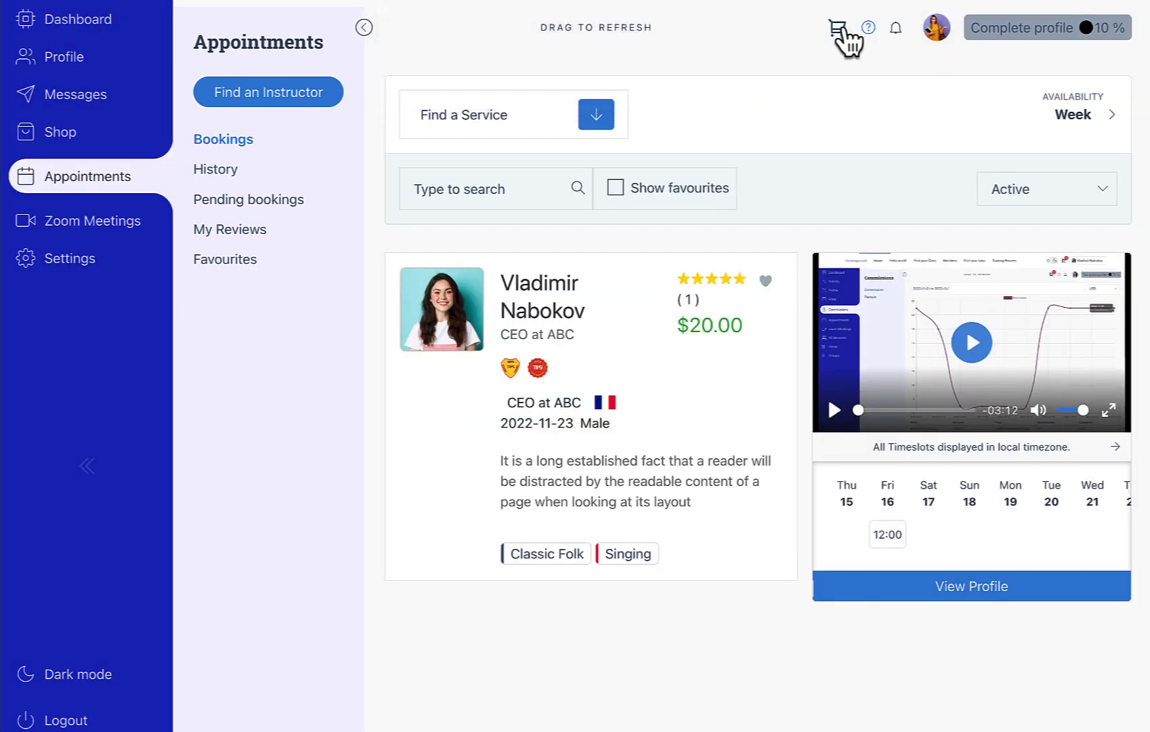
click(839, 30)
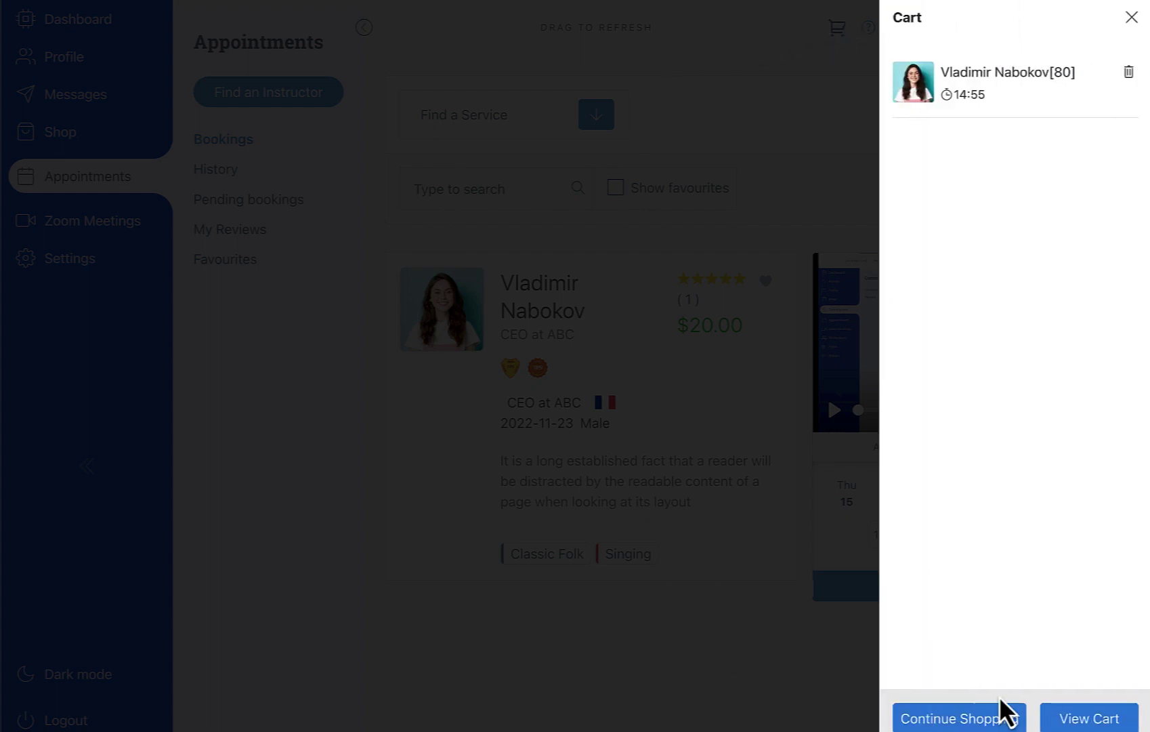
click(1089, 719)
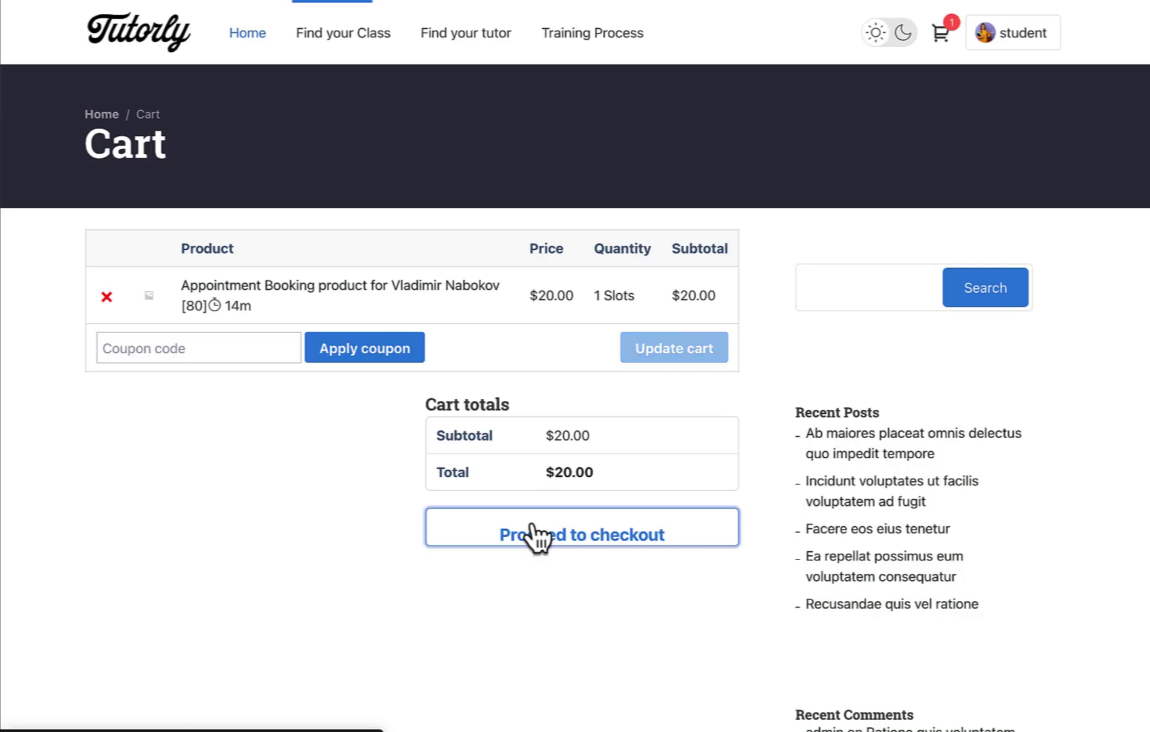
- Check out and place the $20.00 appointment order paying by Credit Card (Stripe)
click(535, 535)
scroll(372, 385, down, 10)
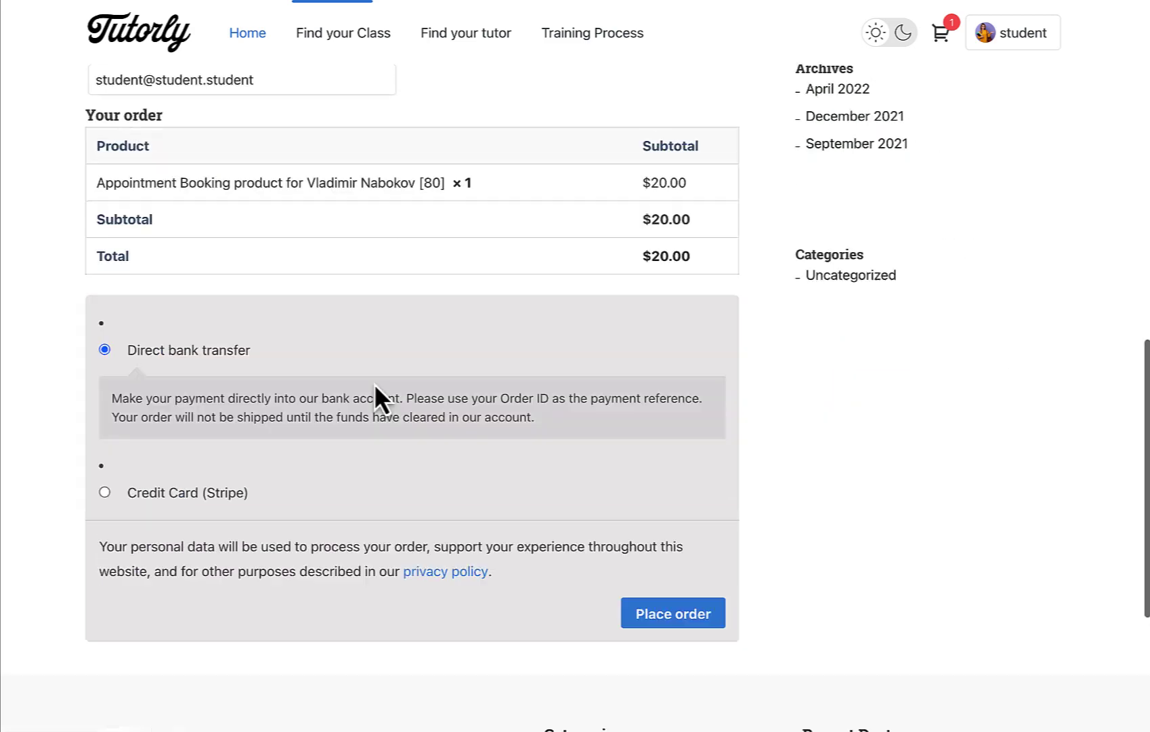
scroll(374, 383, down, 1)
click(104, 433)
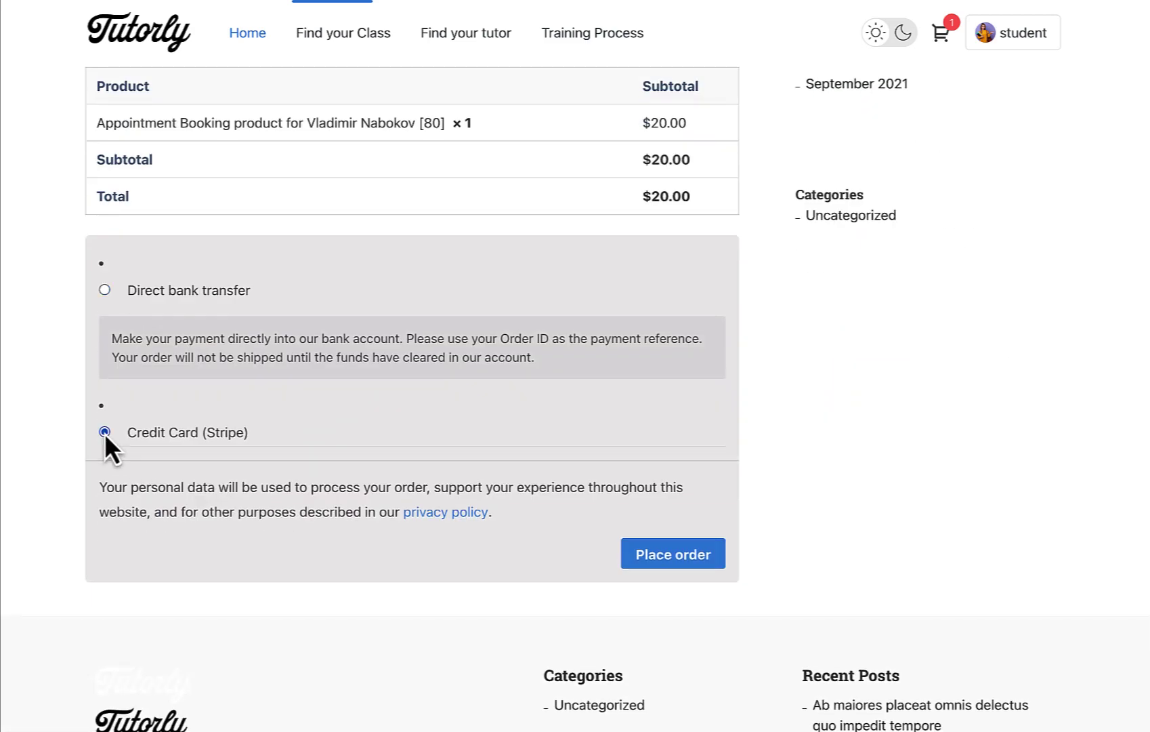
click(654, 686)
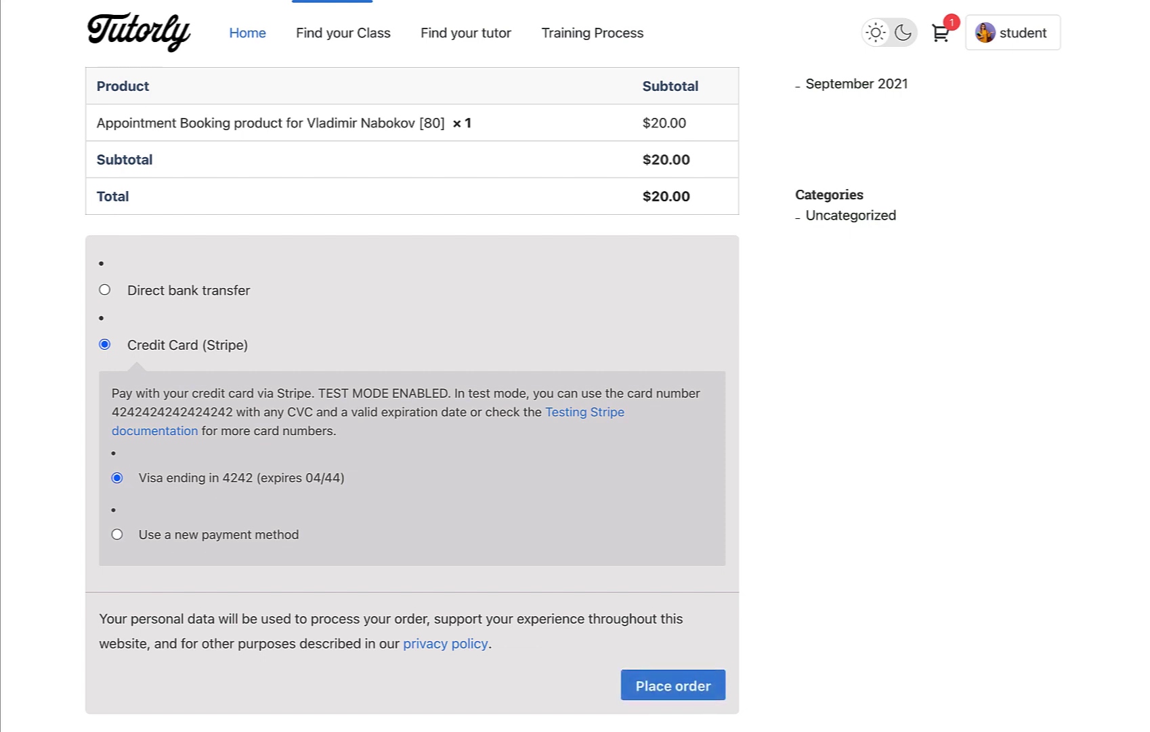
click(711, 686)
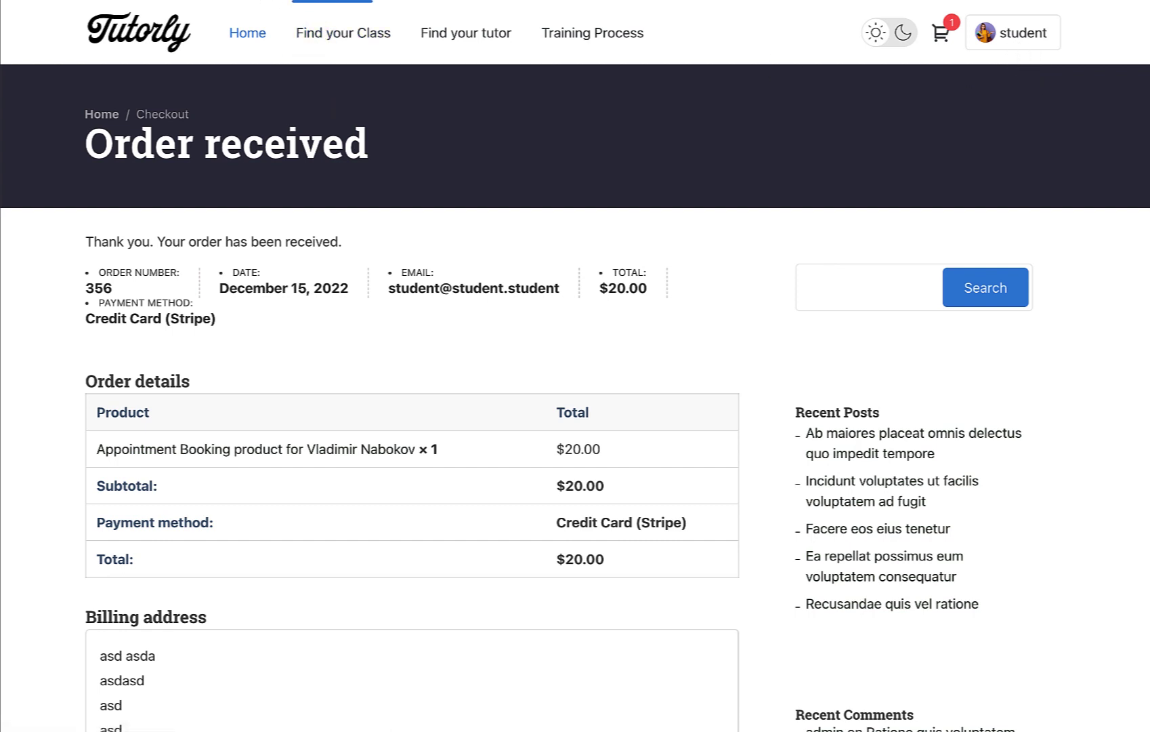
- Reload the Tutorly dashboard and view the student's History and Bookings appointment lists
text(alhost/tutorly/a)
key(Return)
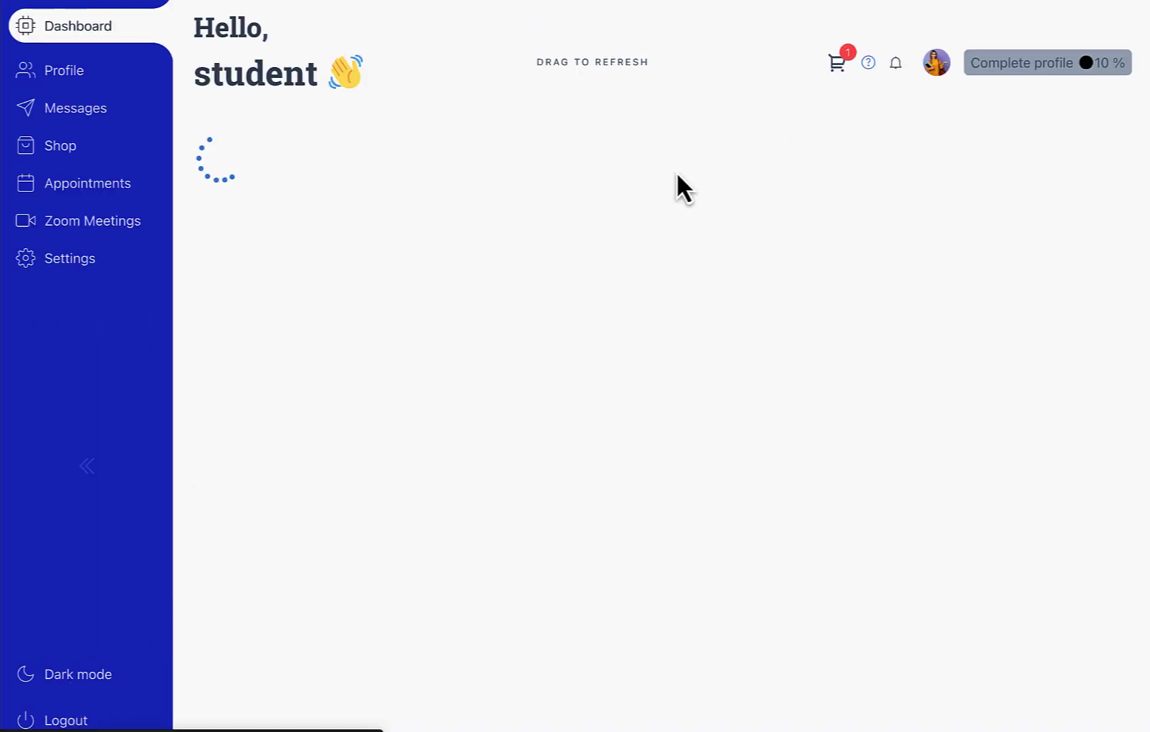
click(66, 180)
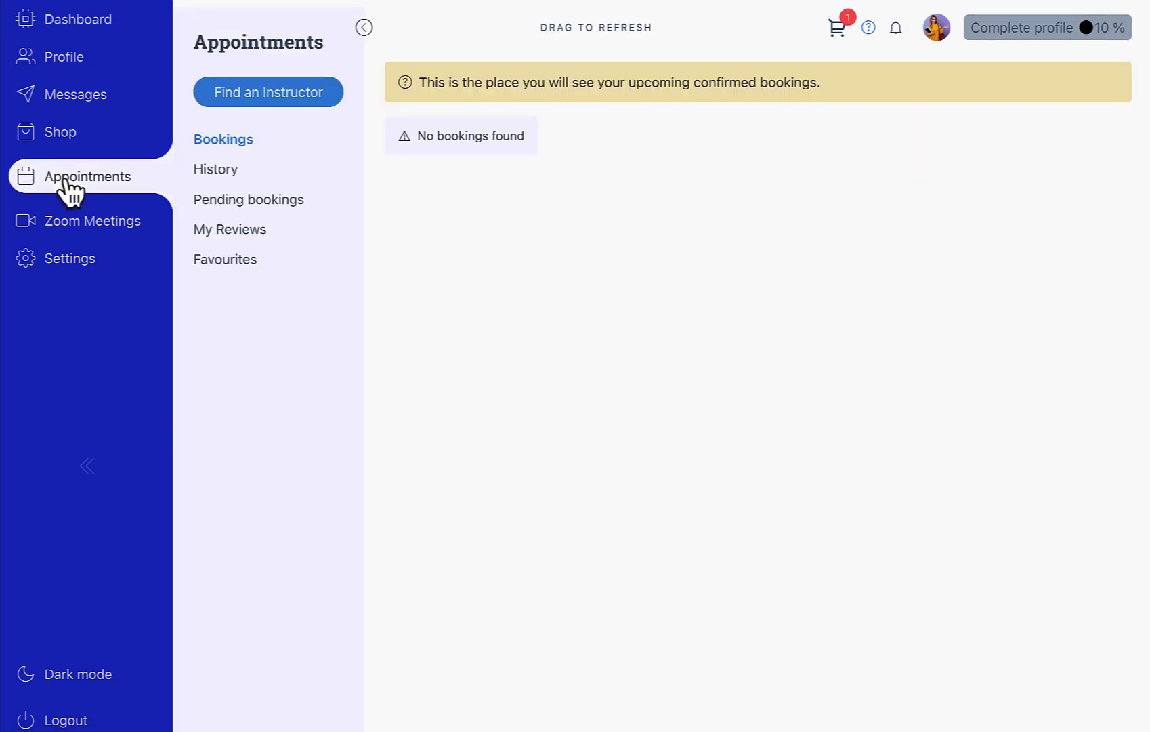
click(229, 170)
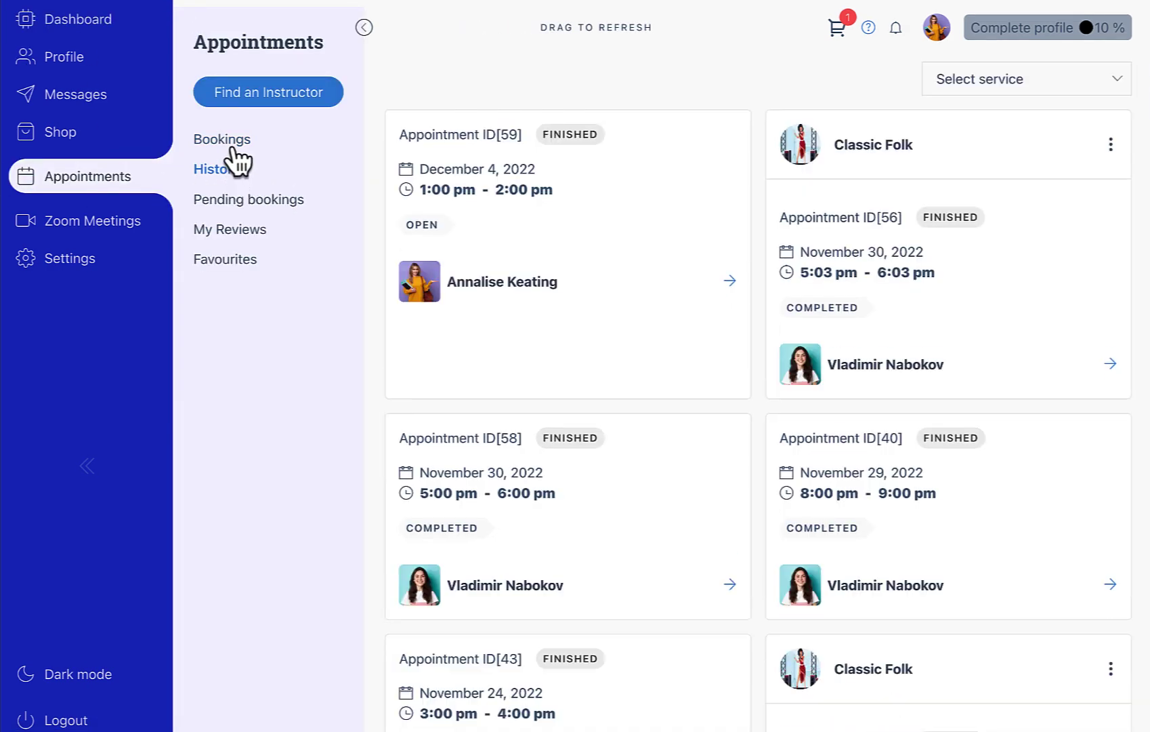
click(227, 140)
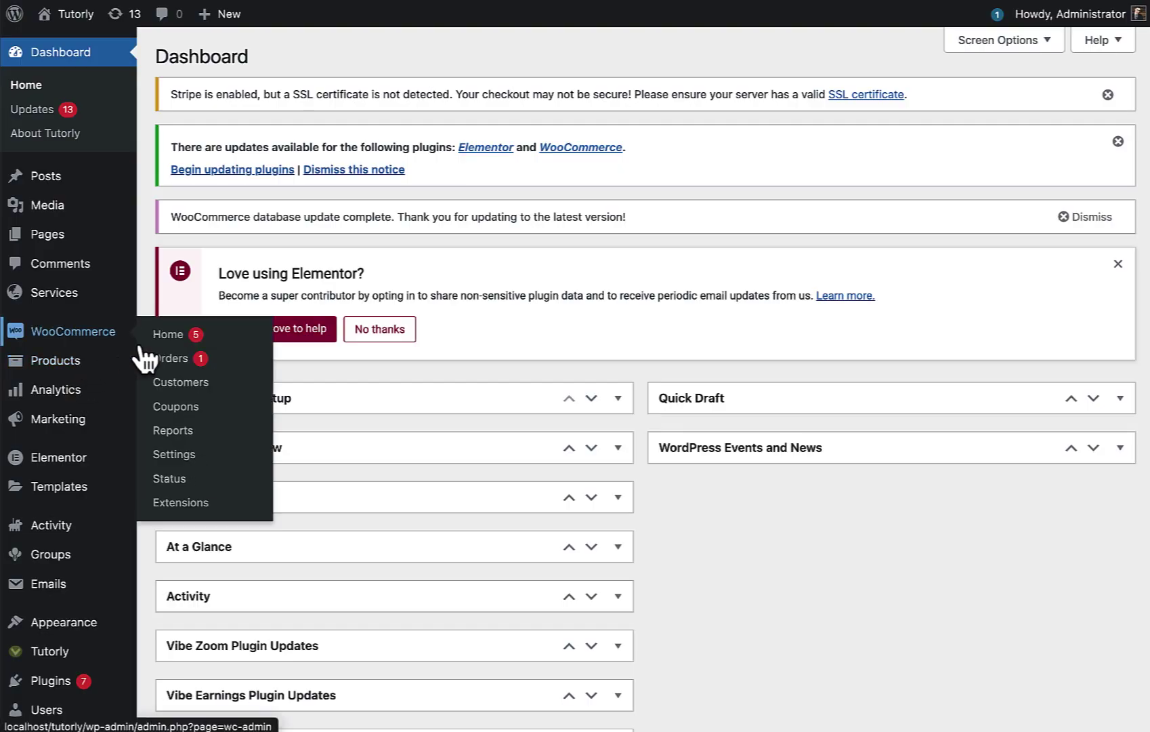
- Bulk-change the newest $20.00 WooCommerce order's status to Completed
click(168, 358)
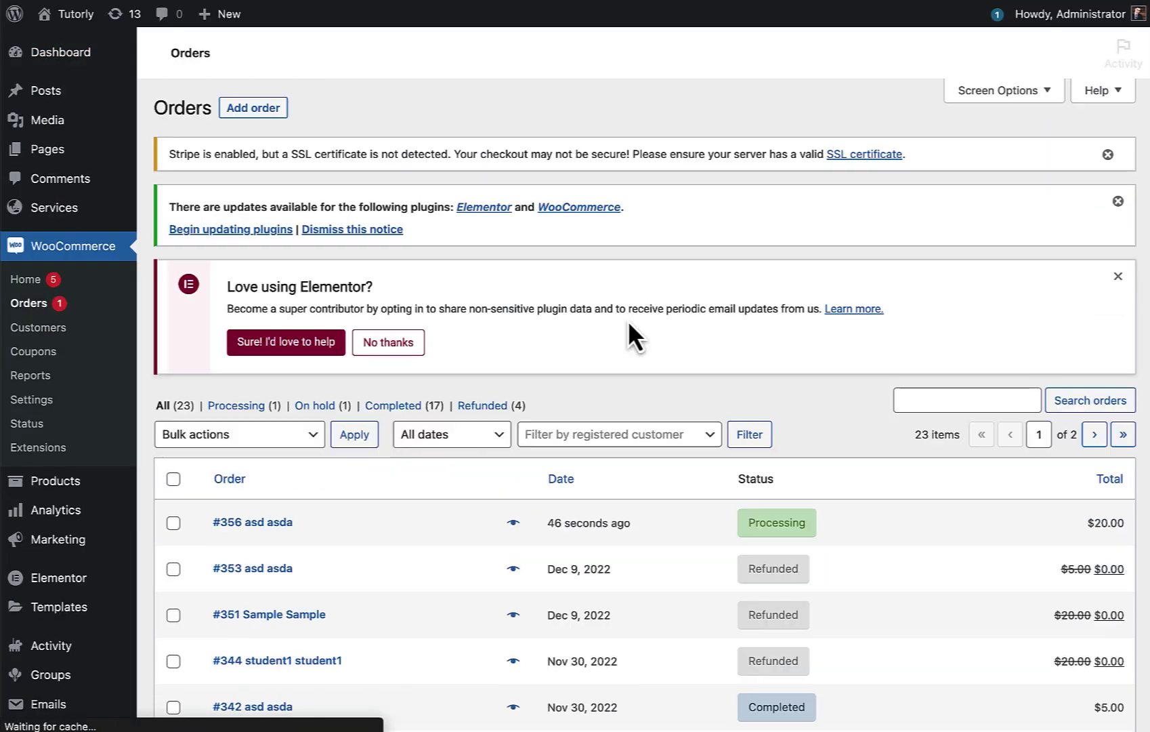
scroll(353, 415, down, 2)
scroll(283, 598, down, 4)
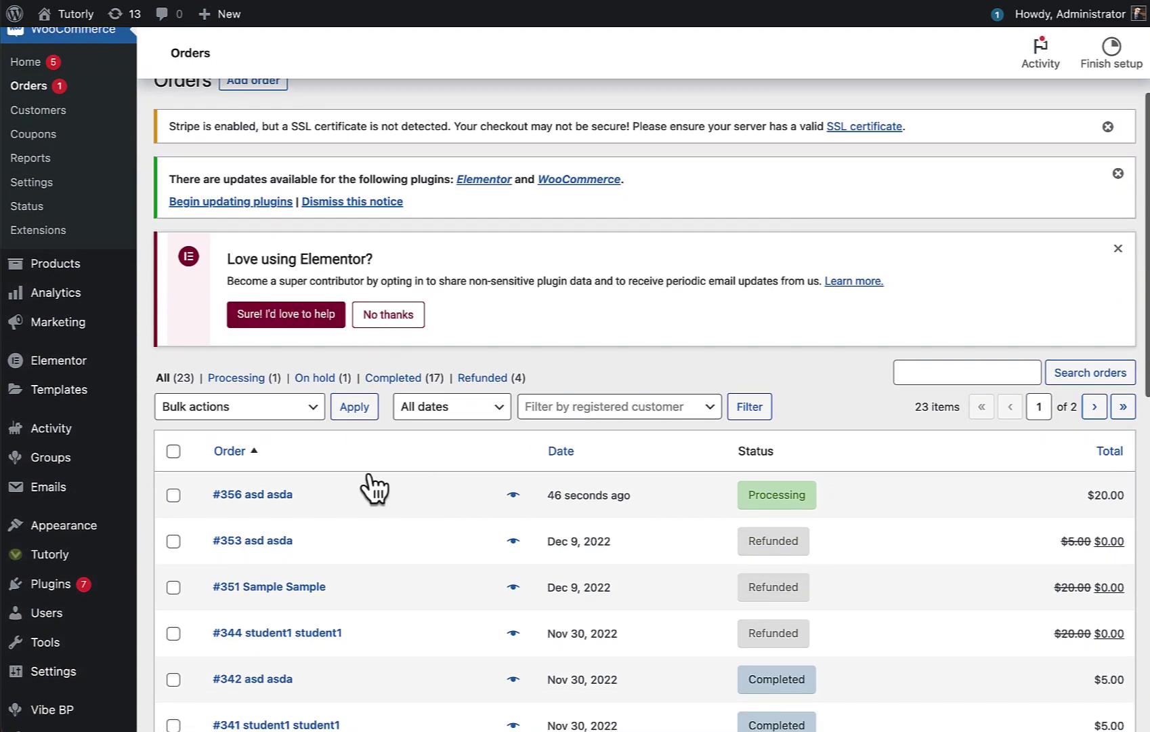
click(266, 415)
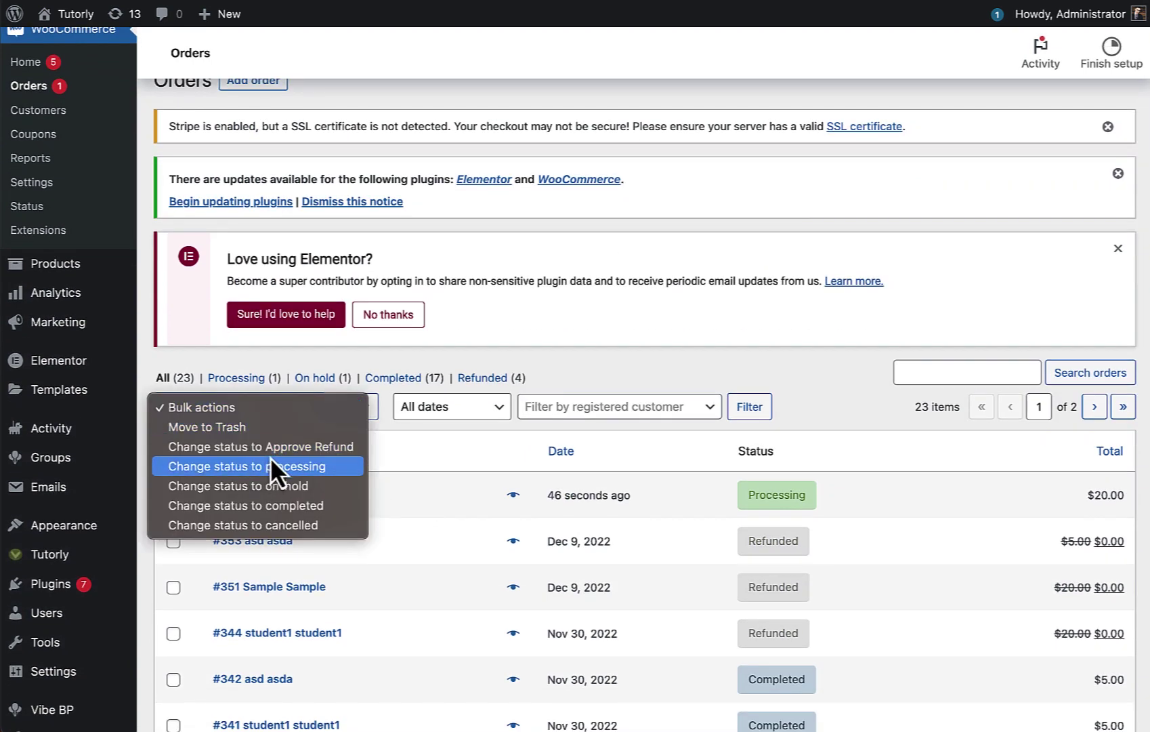
click(291, 505)
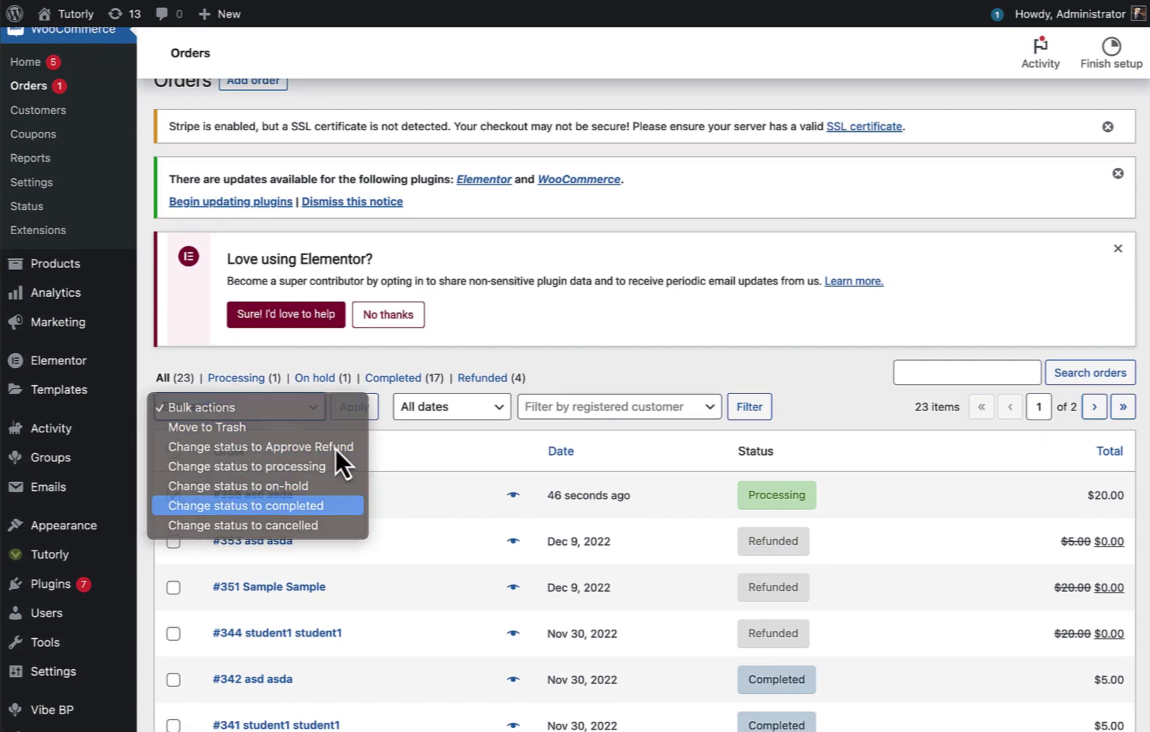
click(354, 409)
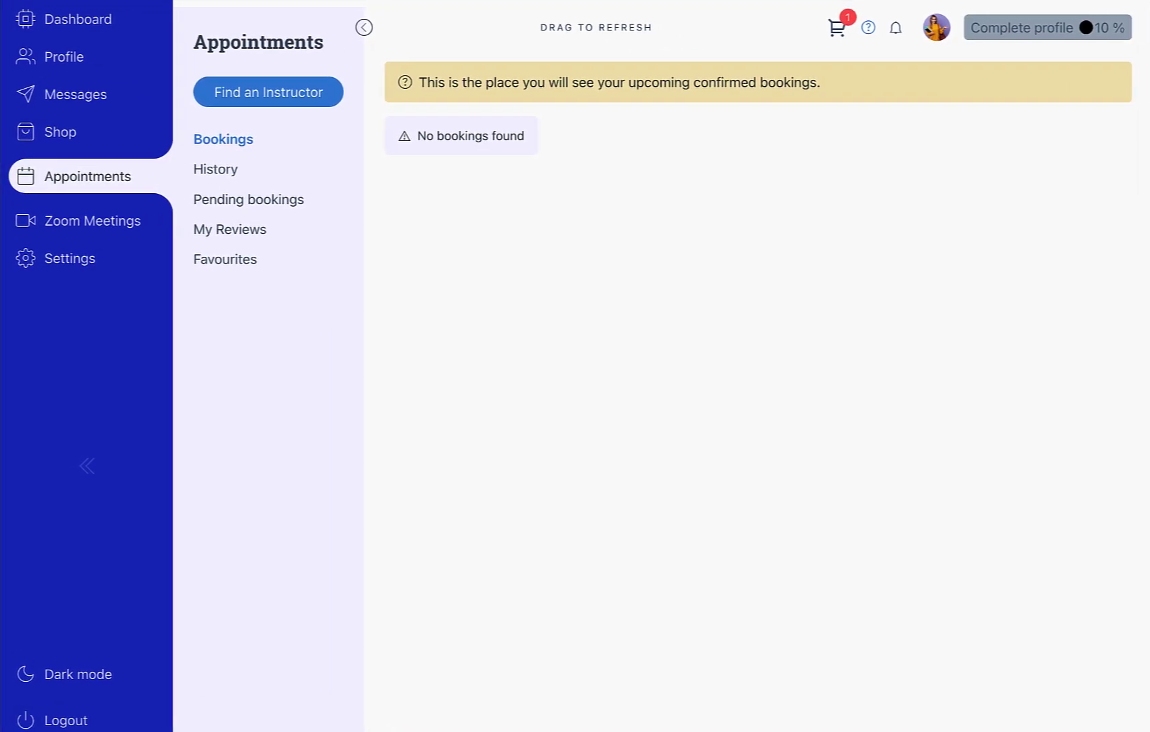
- Refresh the bookings and open Appointment 80 for December 16, 12:00–1:00 pm
drag(624, 43, 642, 253)
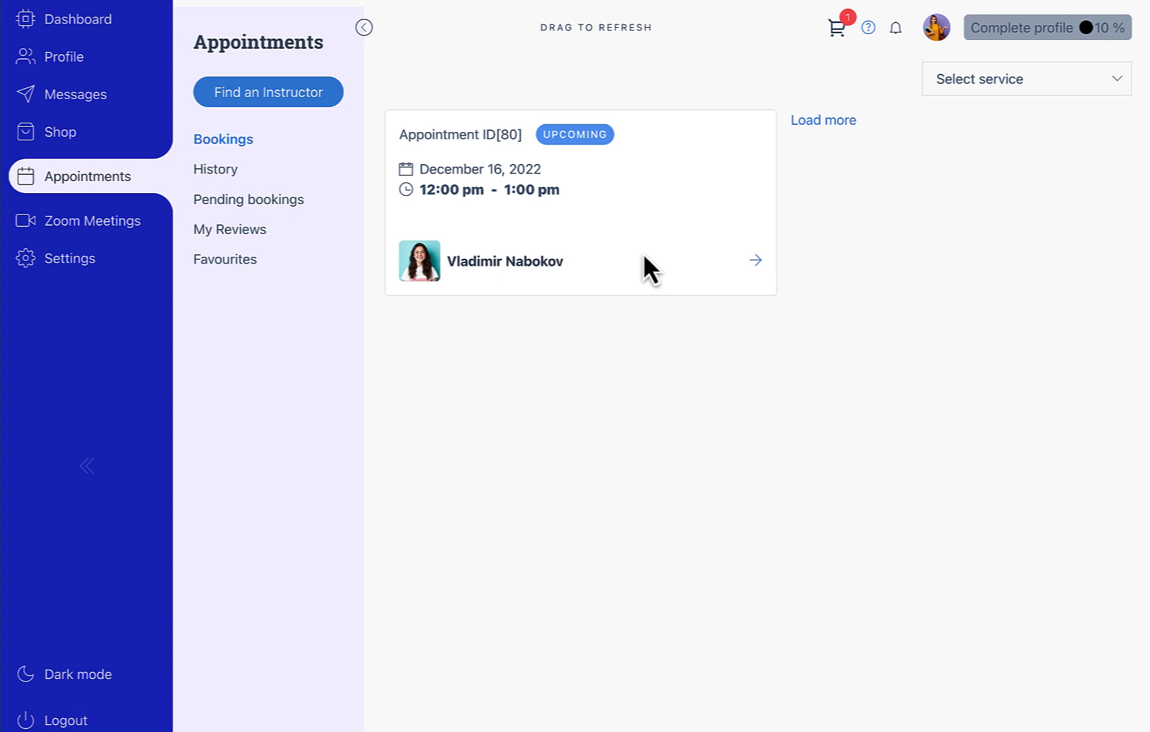
drag(502, 136, 519, 136)
drag(427, 189, 560, 189)
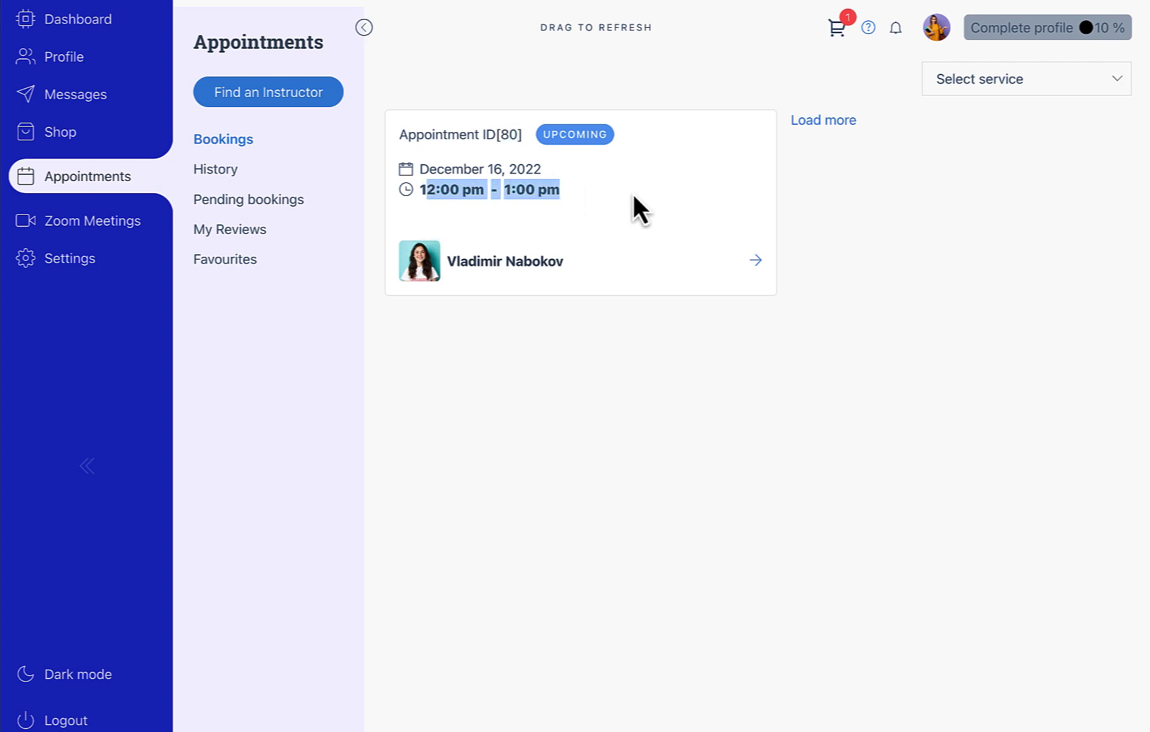
click(848, 257)
click(755, 260)
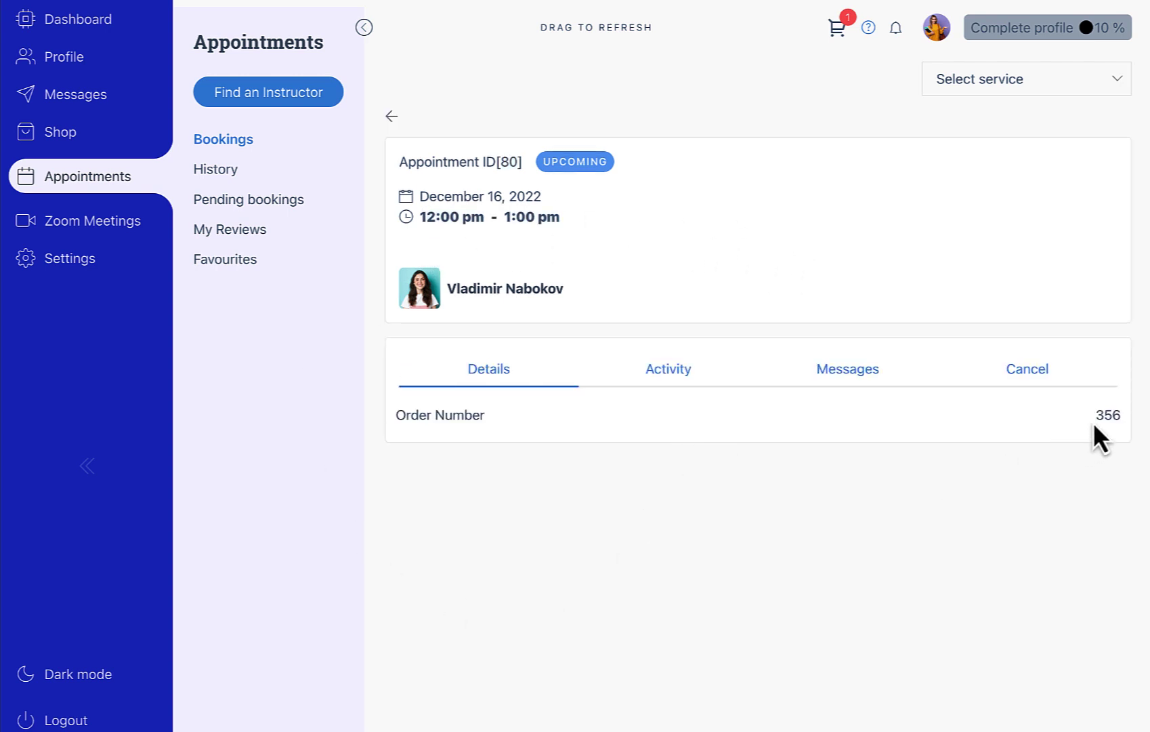
- Review the appointment's Activity, Messages and Cancel tabs, ending on the order Details
click(689, 384)
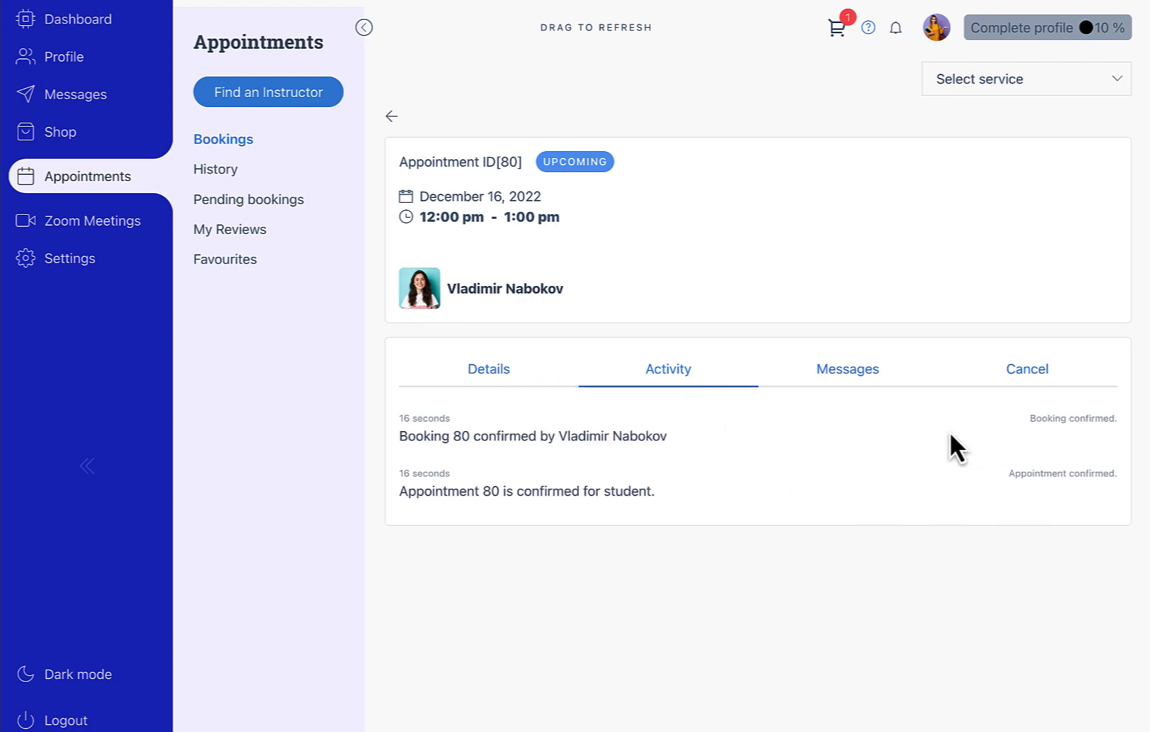
click(874, 377)
scroll(797, 539, down, 1)
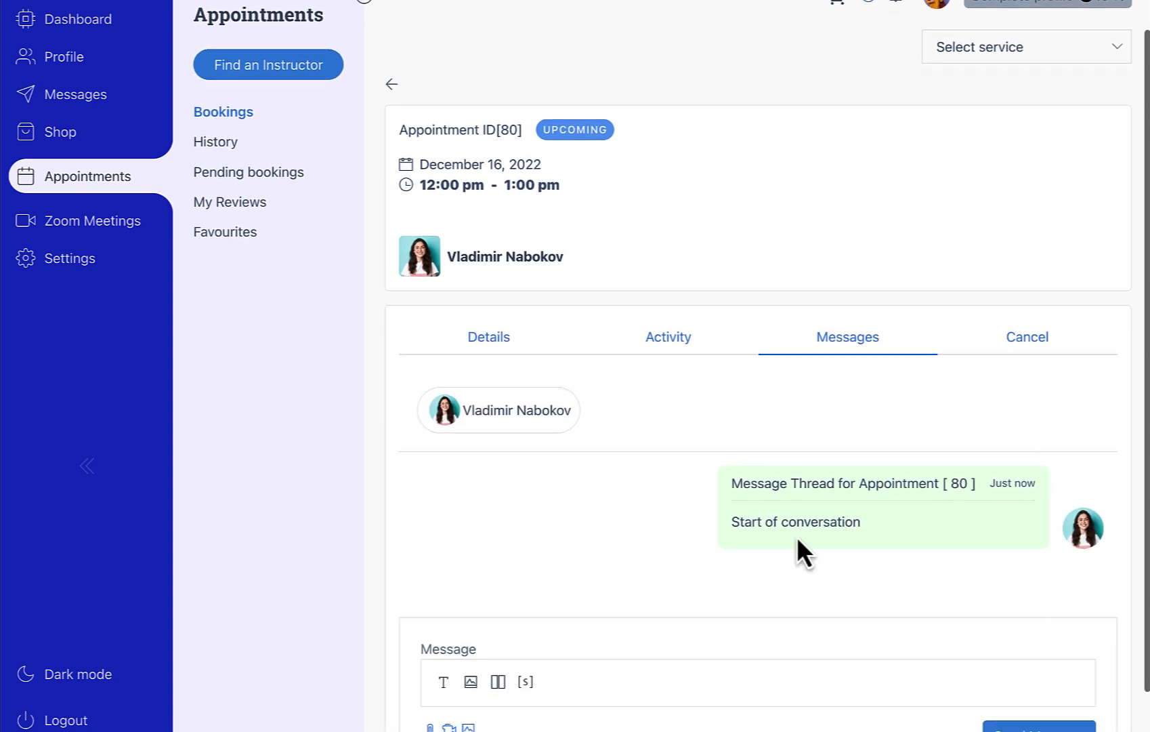
click(1036, 339)
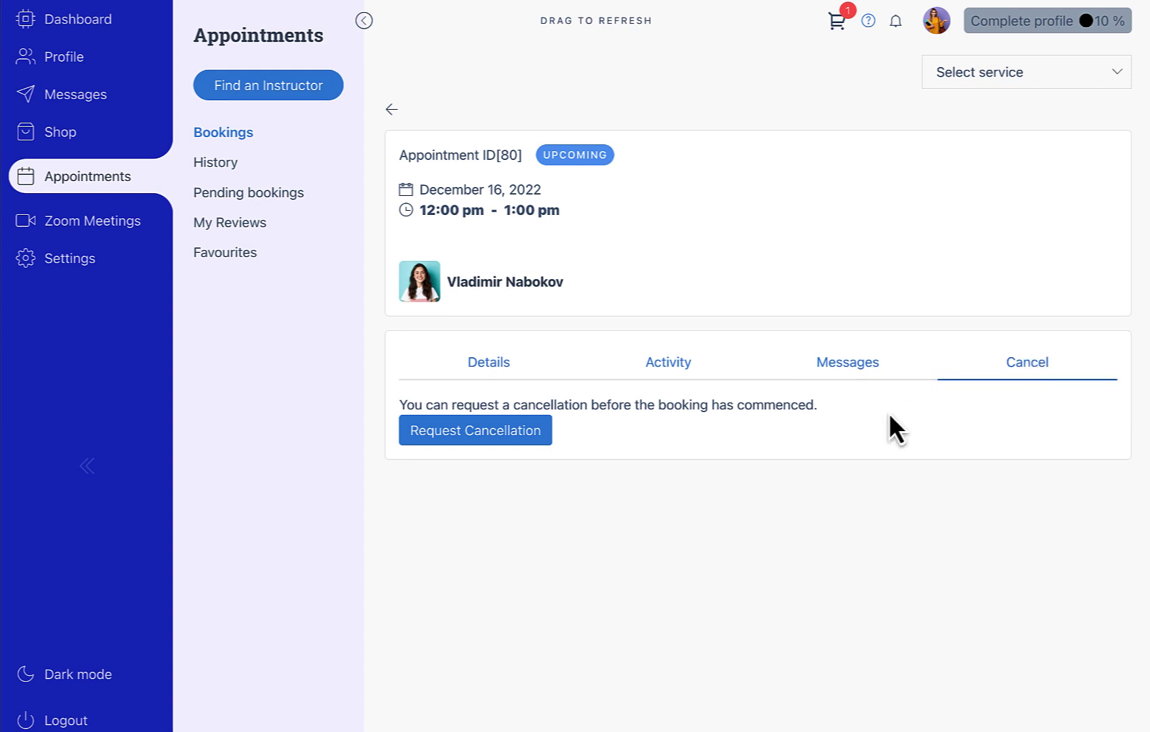
click(510, 366)
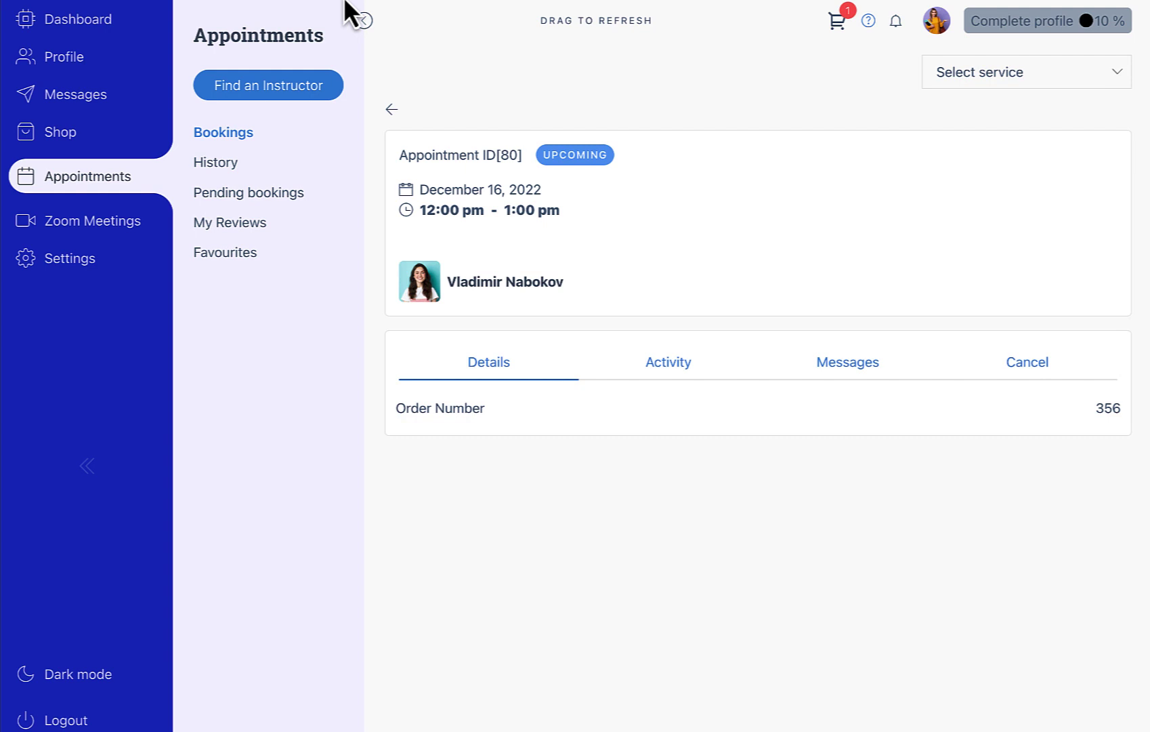
- Sign in with the second student's e-mail and add the Friday 16, 12:00 slot to the cart
text(sudent1)
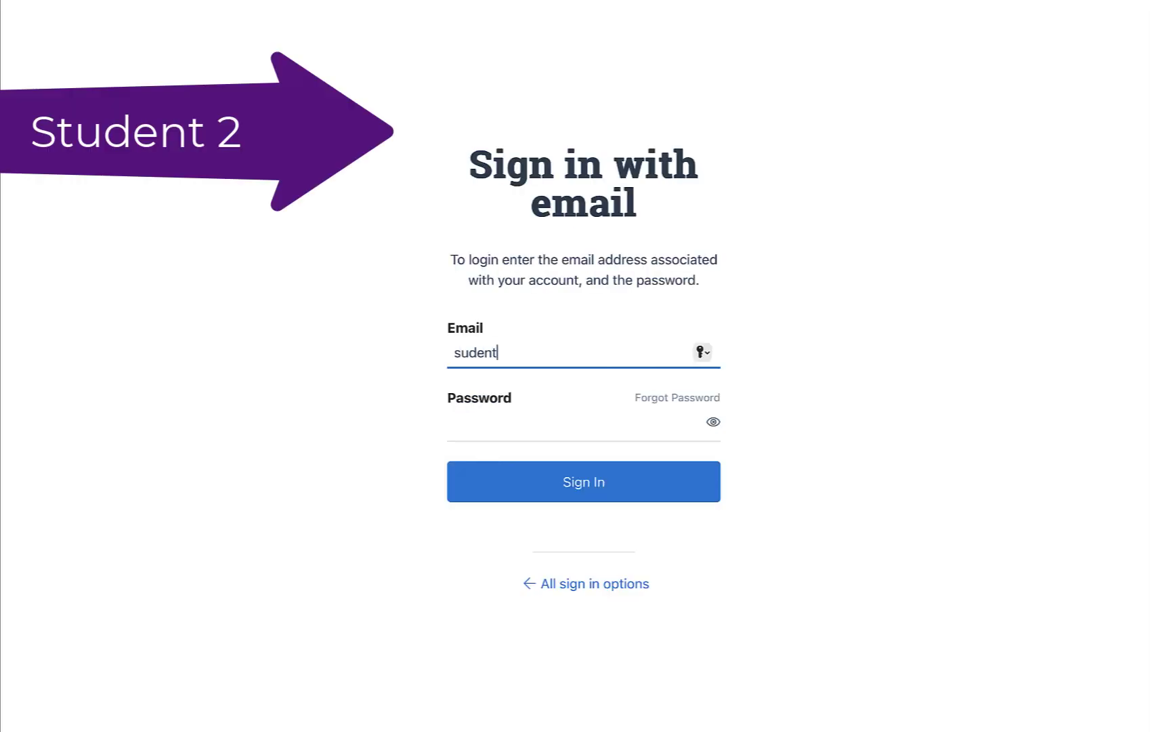
text(@student.com)
click(581, 481)
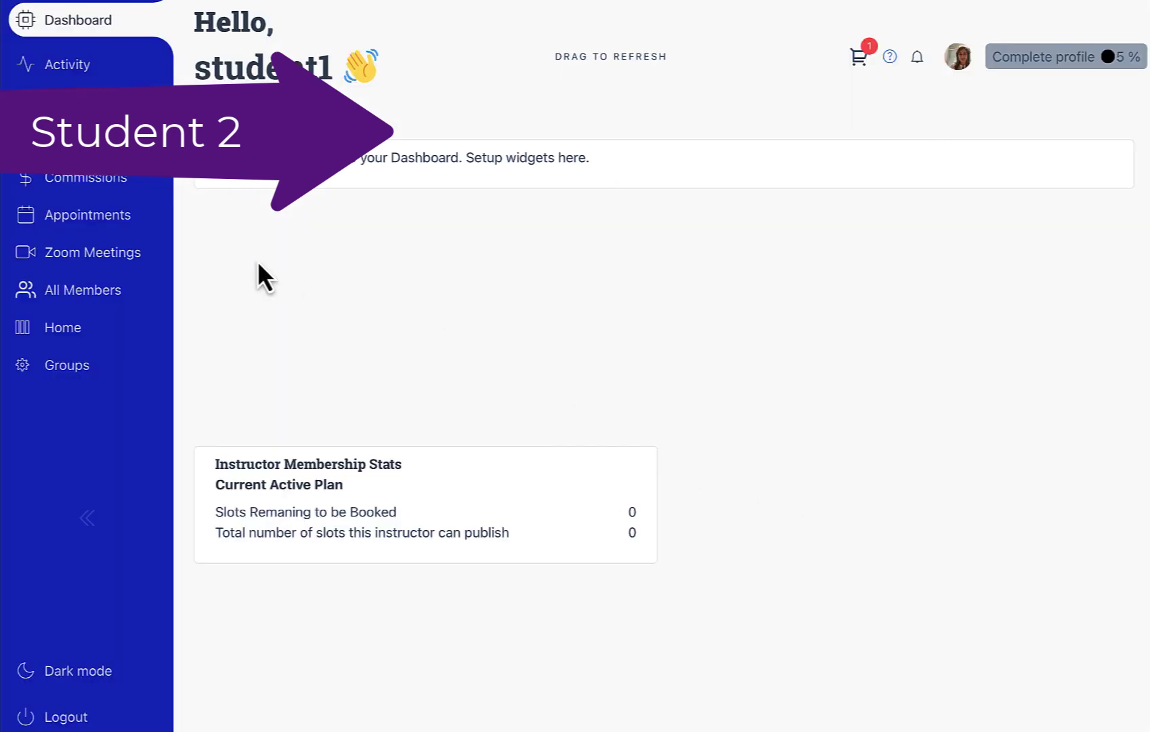
click(89, 266)
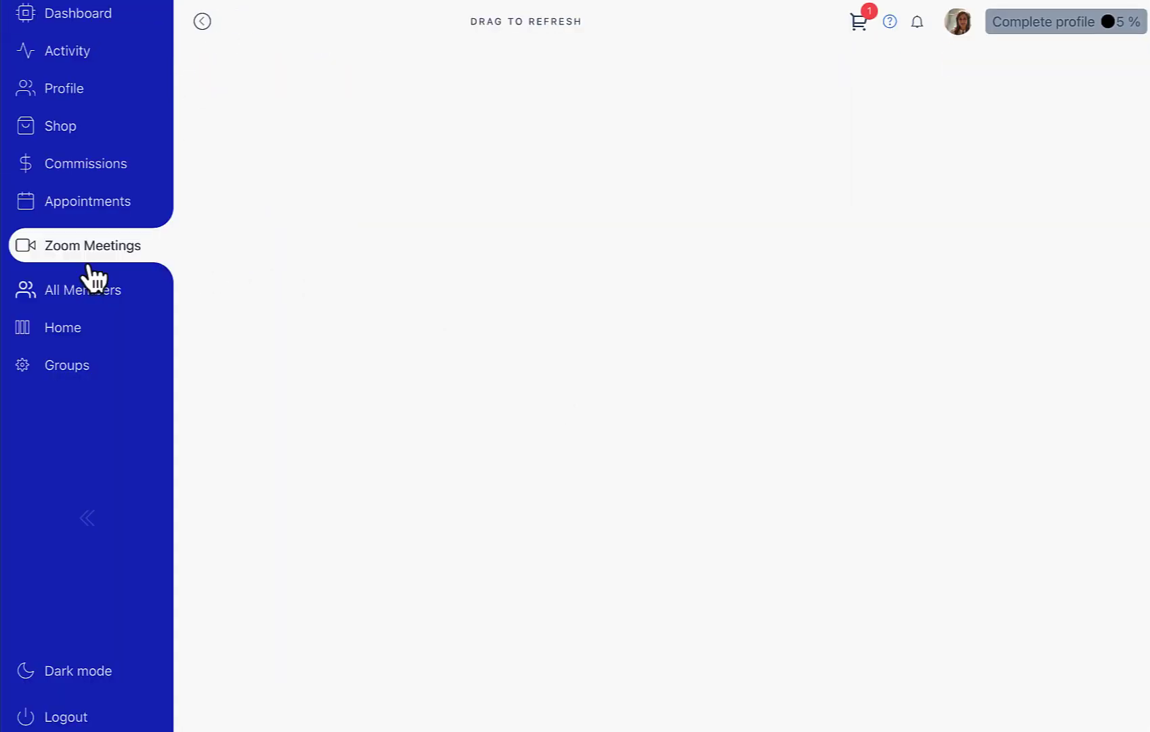
click(95, 216)
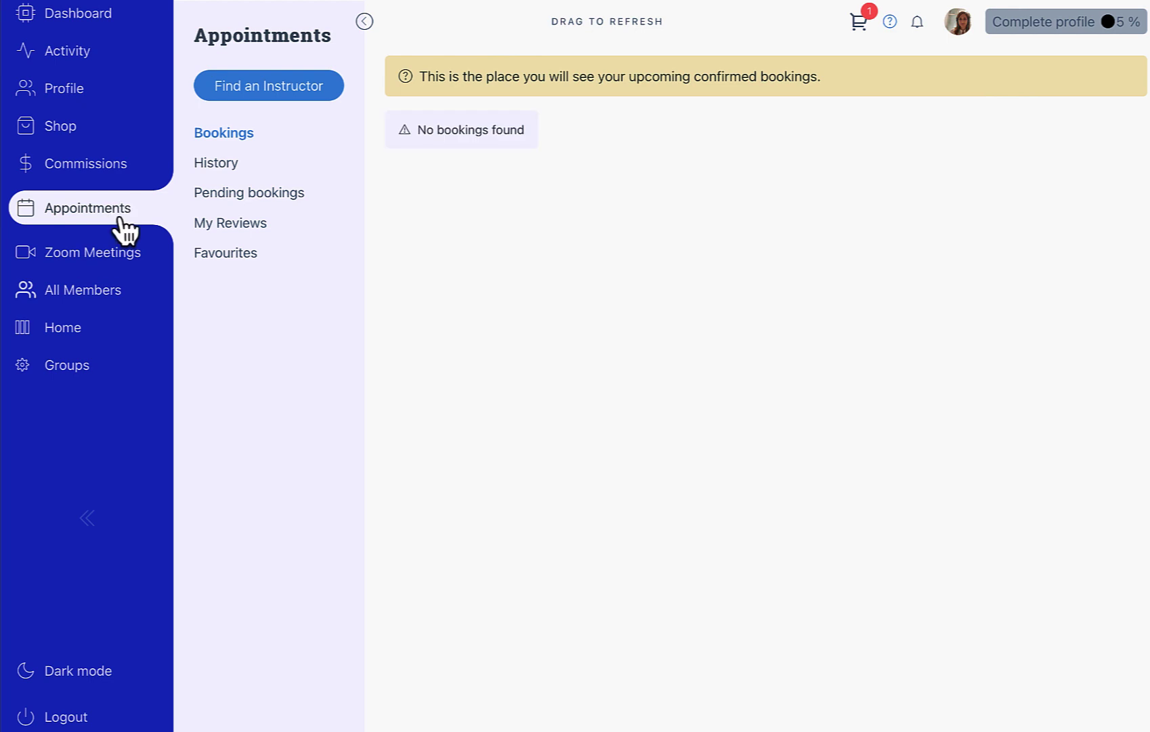
click(240, 100)
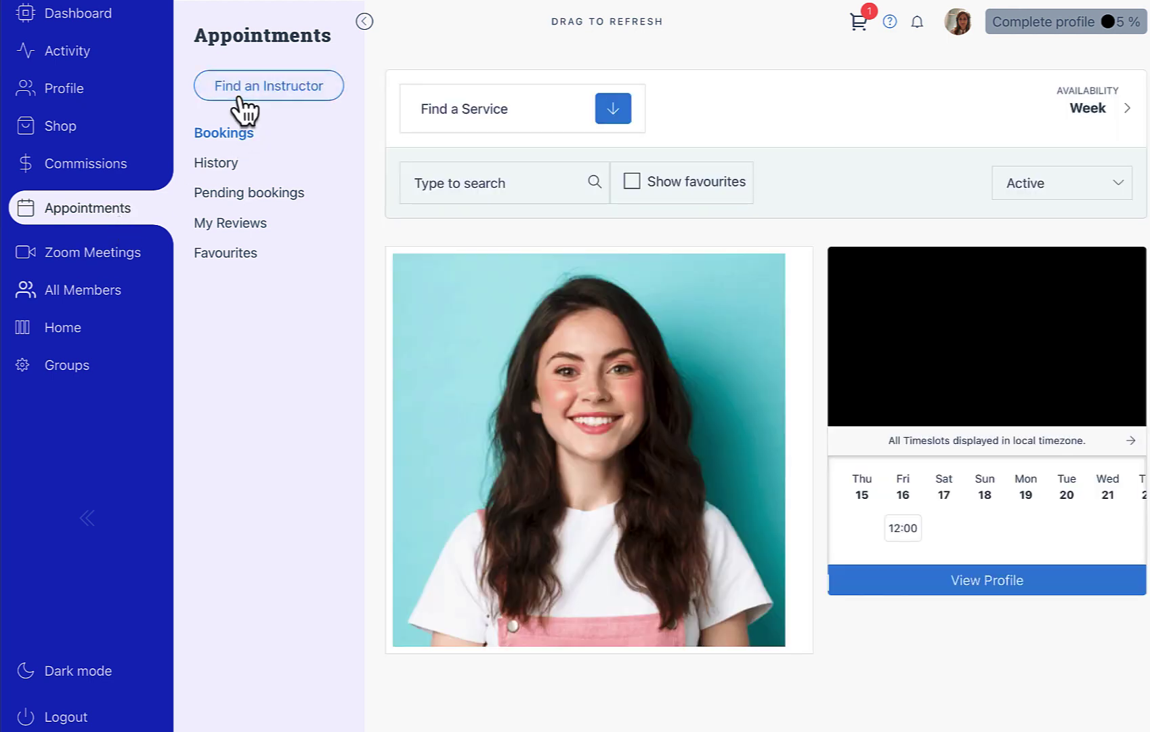
click(887, 531)
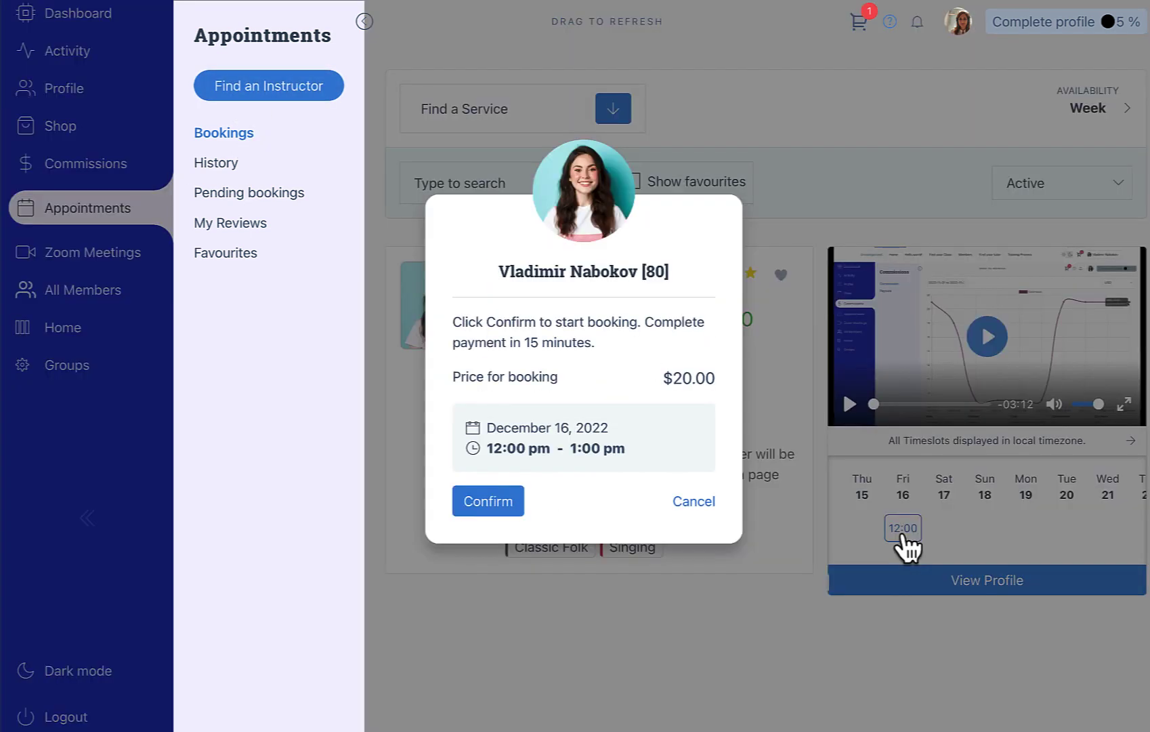
click(482, 503)
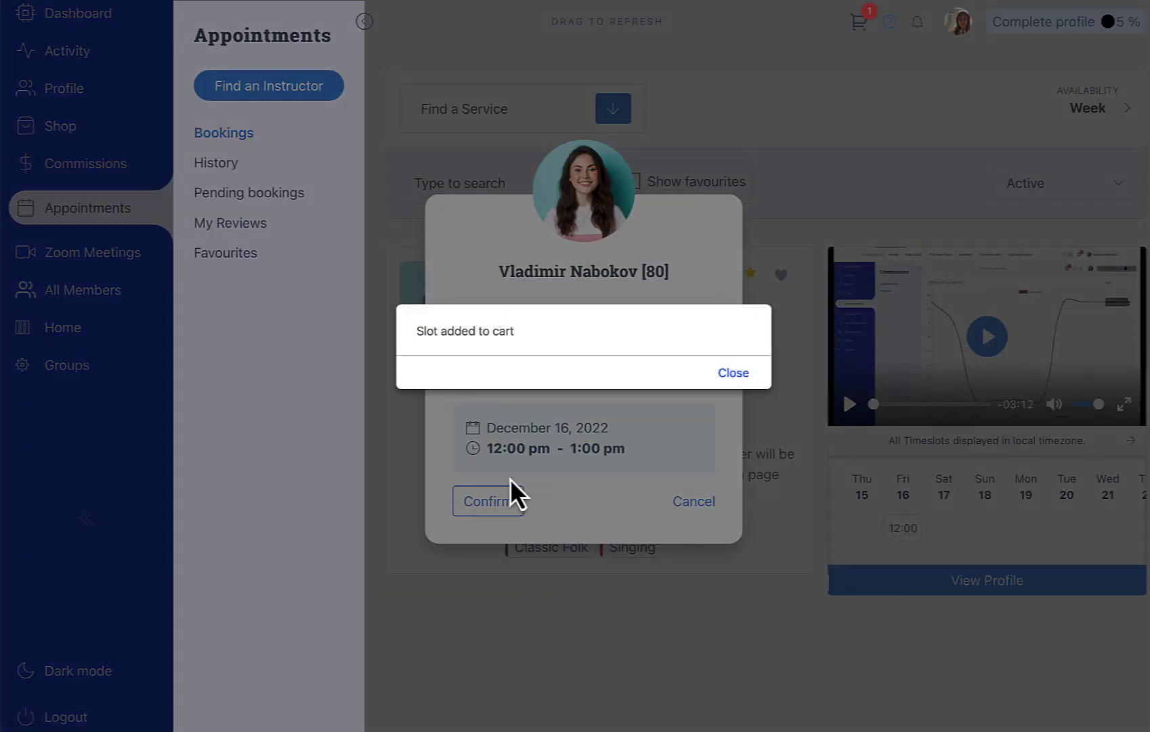
click(750, 374)
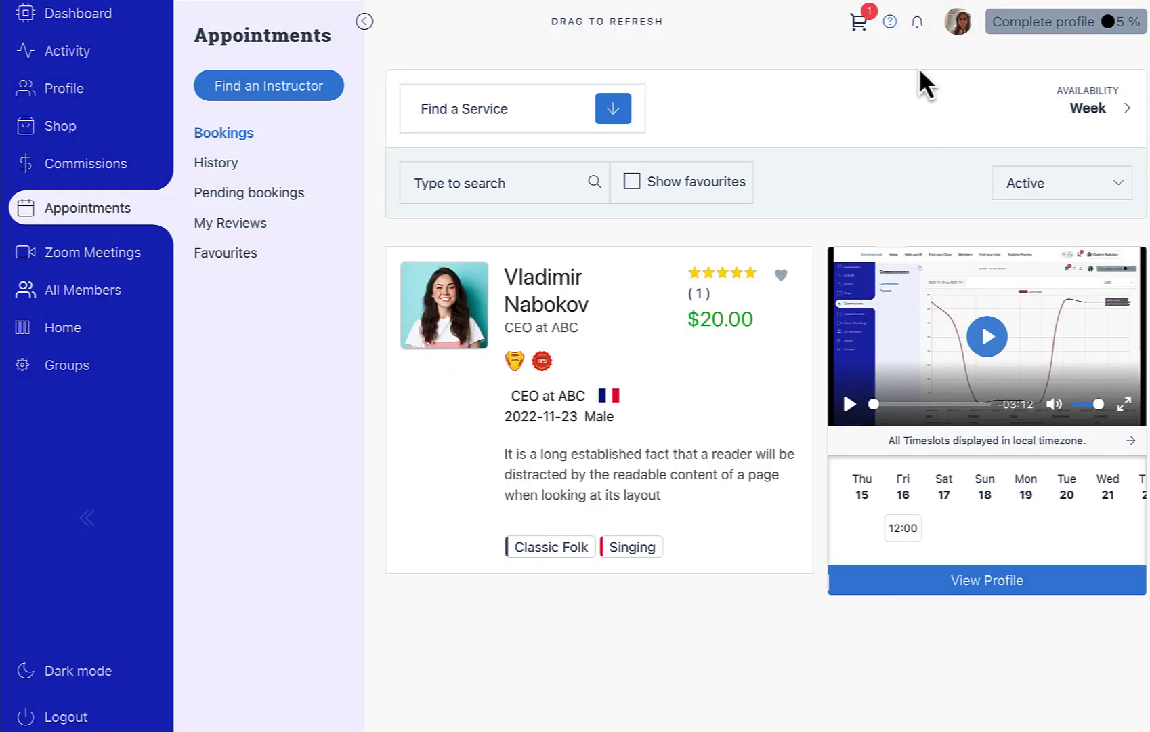
- Check out and place the $20.00 booking order by direct bank transfer
click(872, 34)
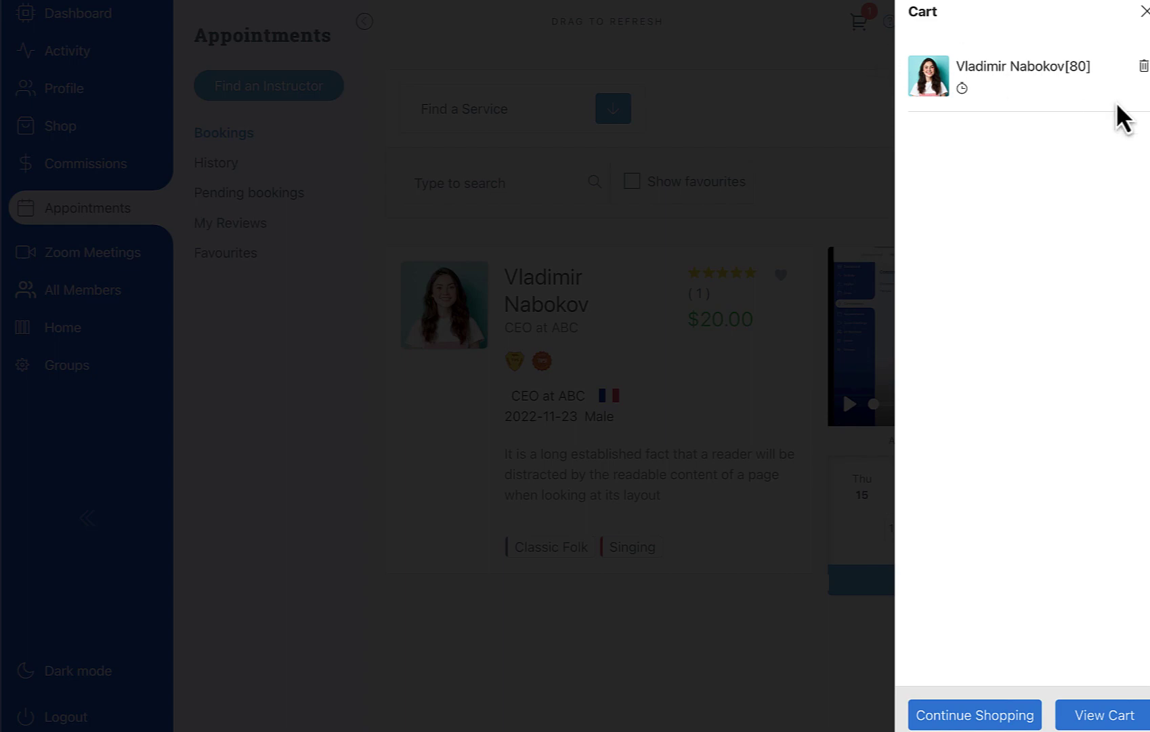
click(1077, 718)
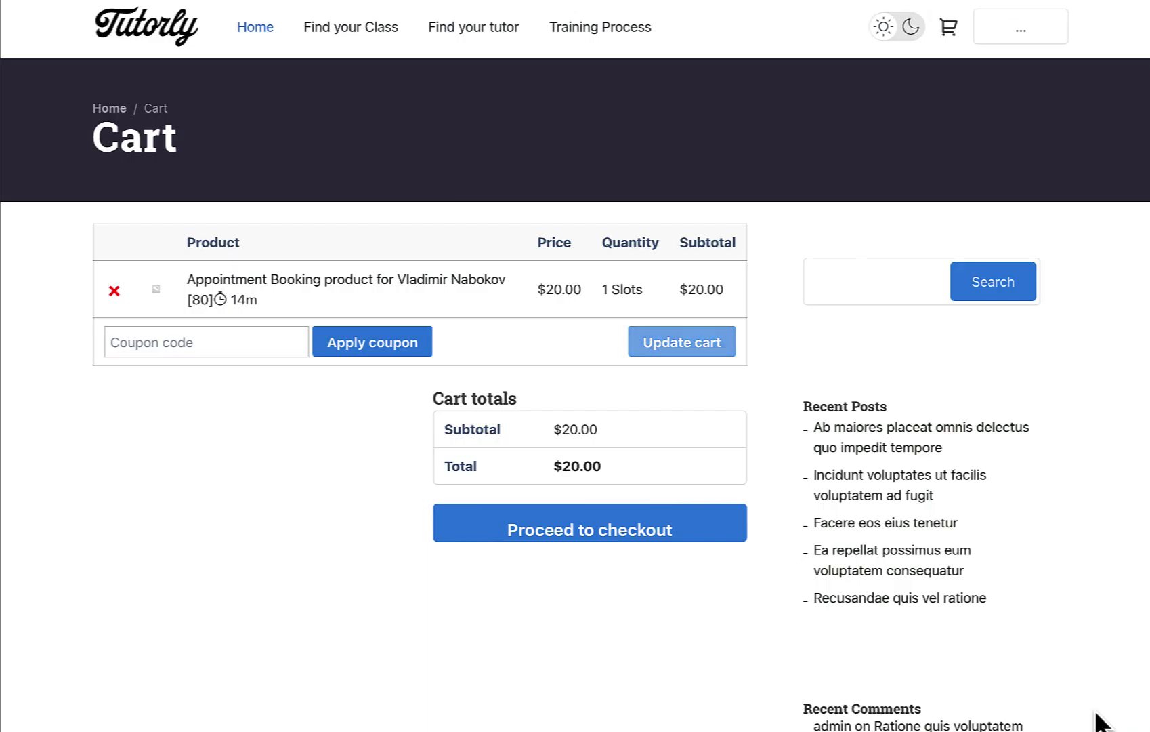
click(605, 542)
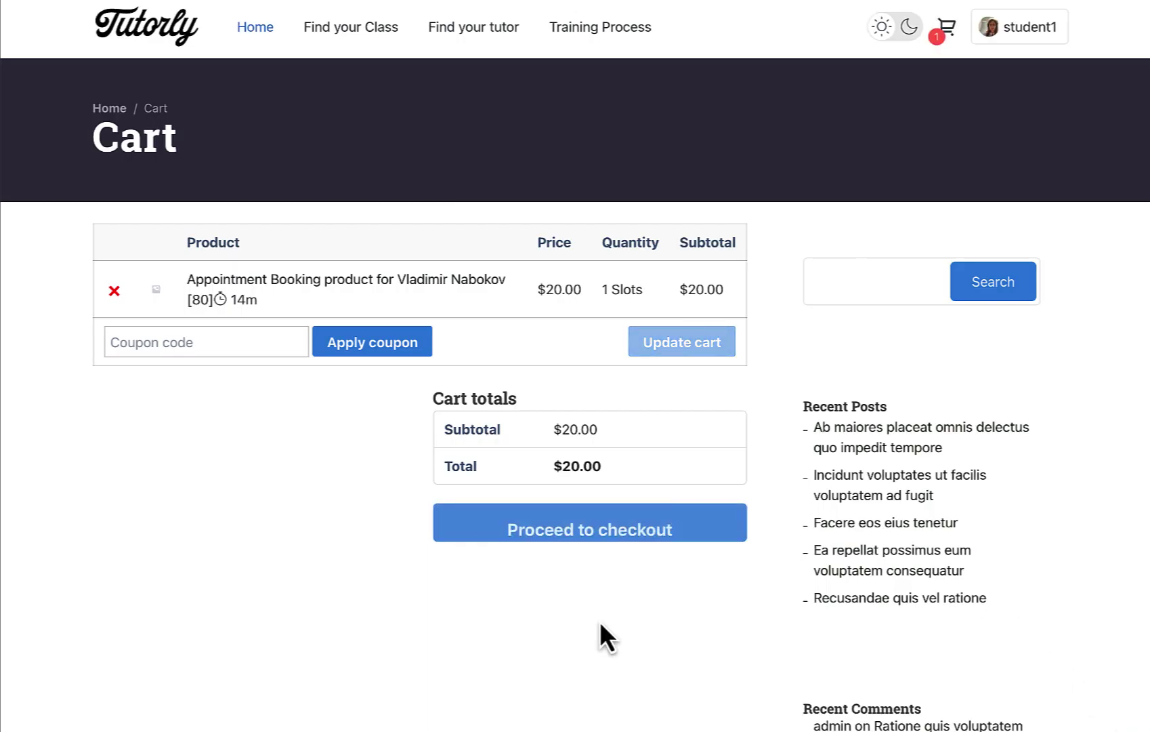
click(596, 536)
scroll(619, 531, down, 10)
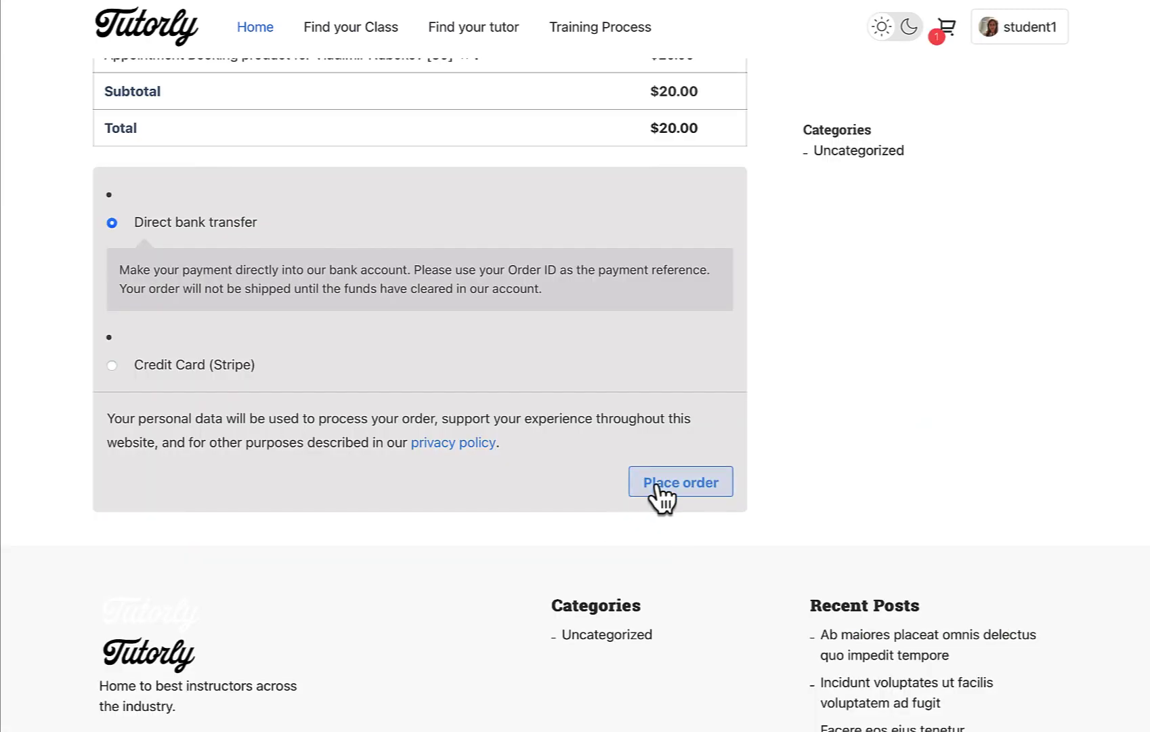
click(658, 483)
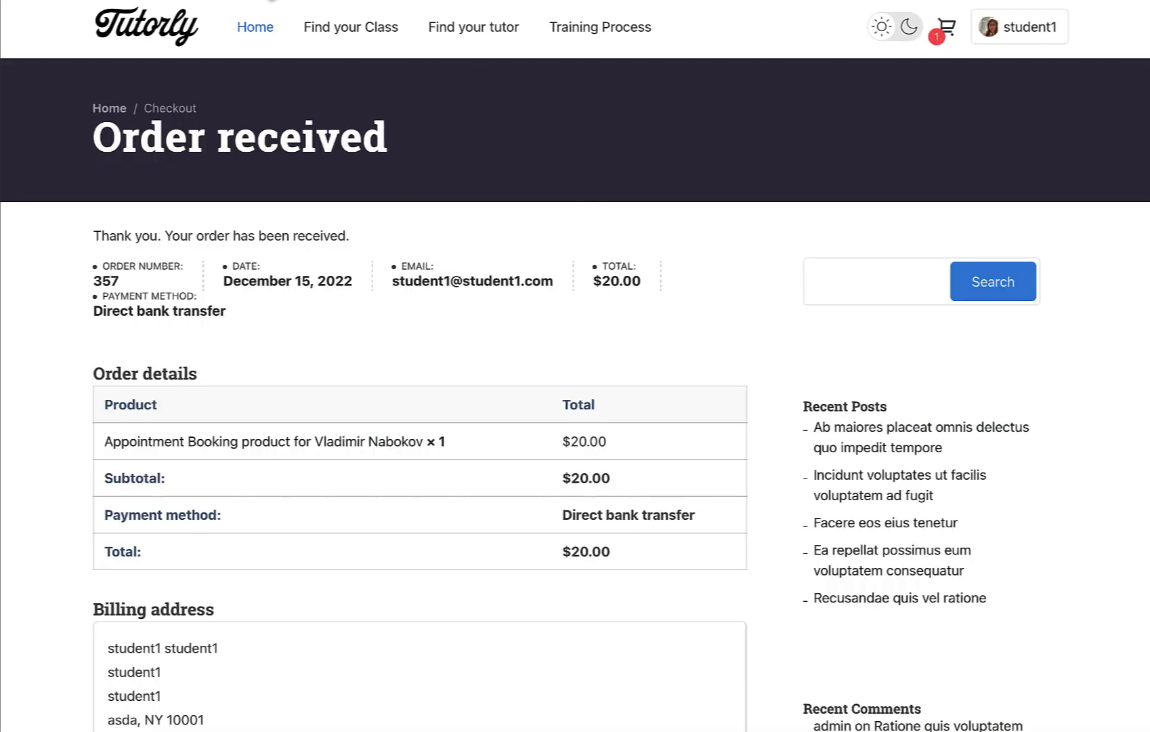
click(996, 27)
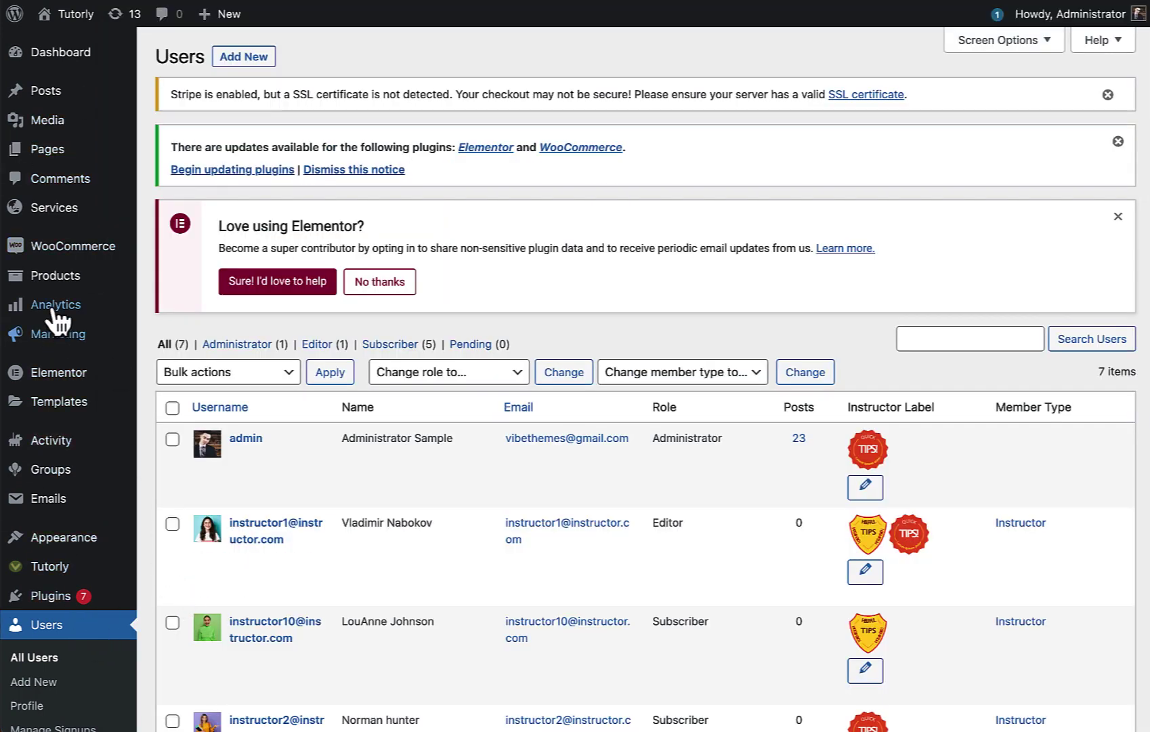
- Bulk-mark the on-hold $20.00 order as Completed in WooCommerce Orders
click(170, 273)
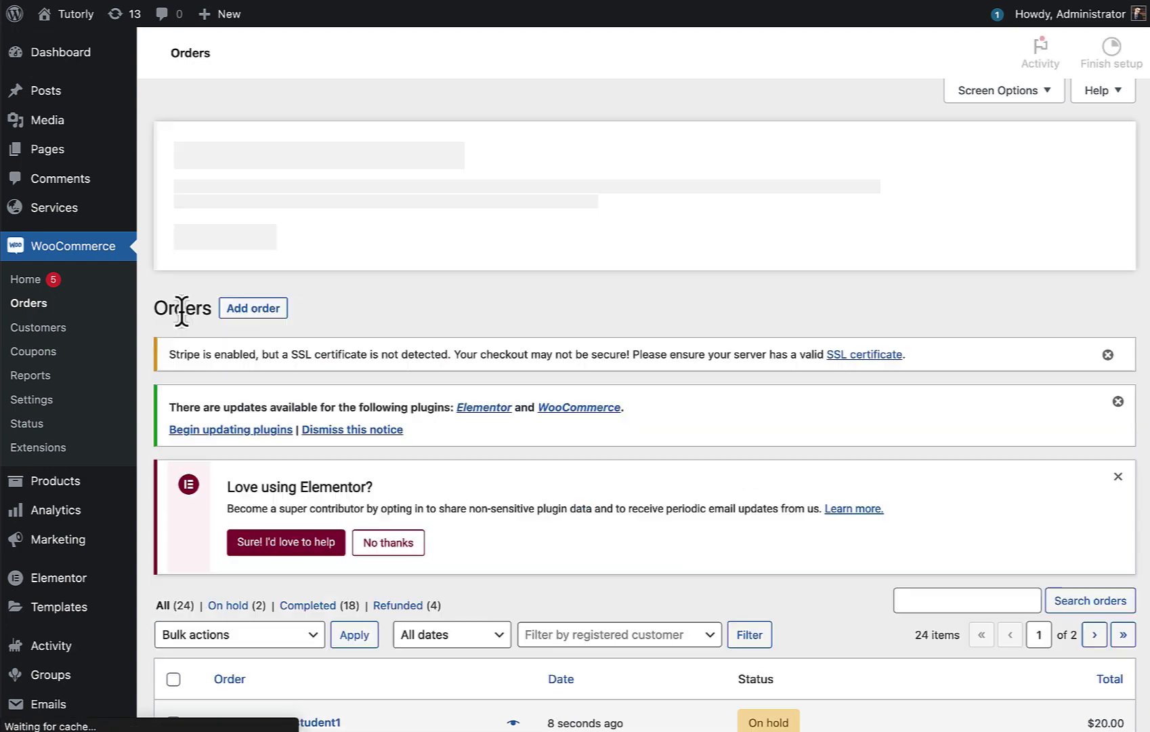
scroll(175, 465, down, 4)
click(173, 451)
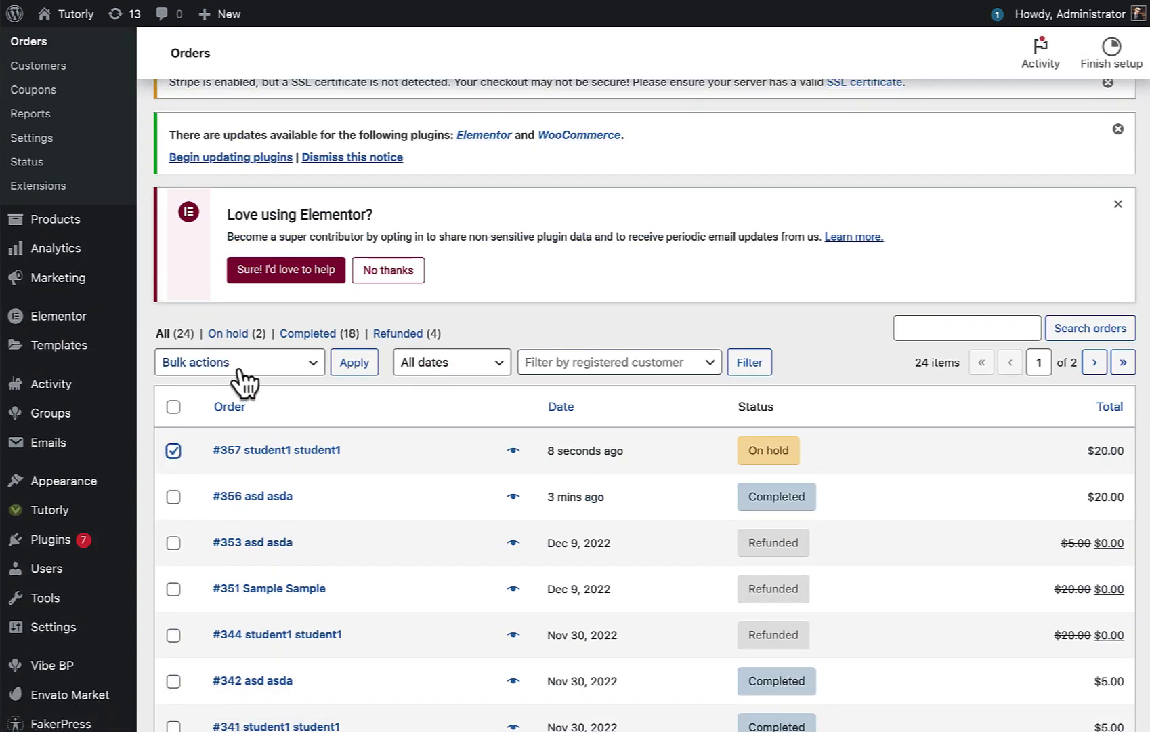
click(242, 366)
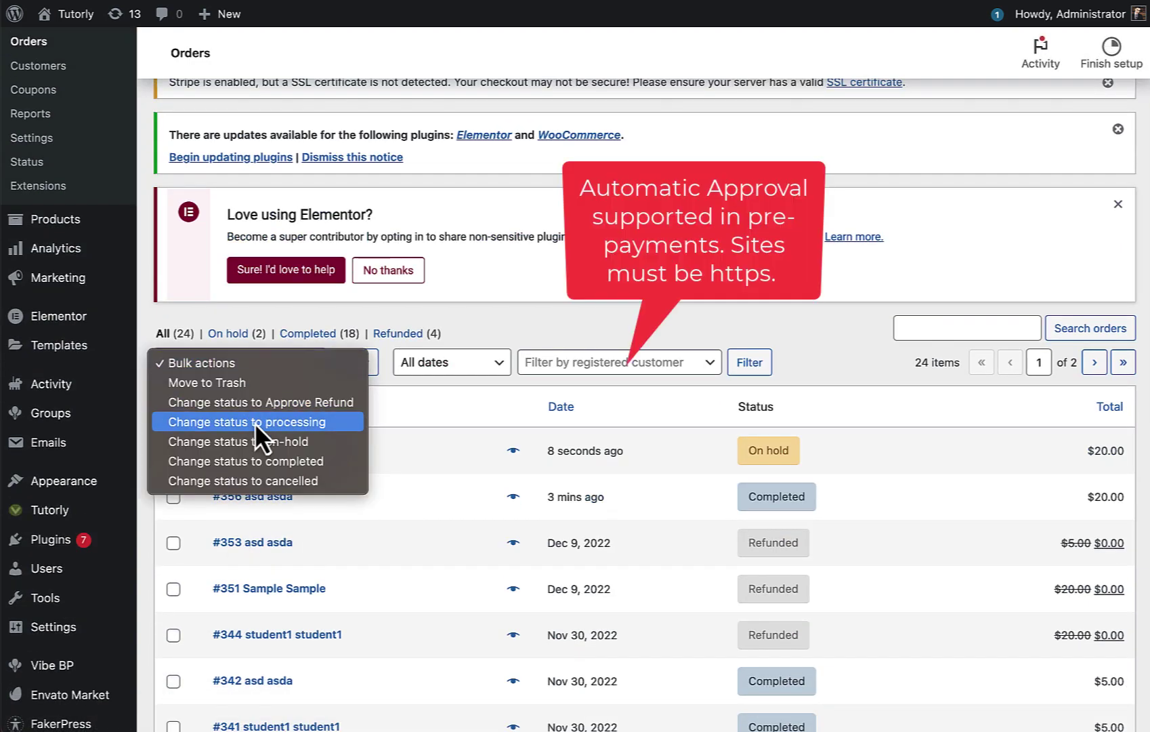
click(271, 460)
click(371, 363)
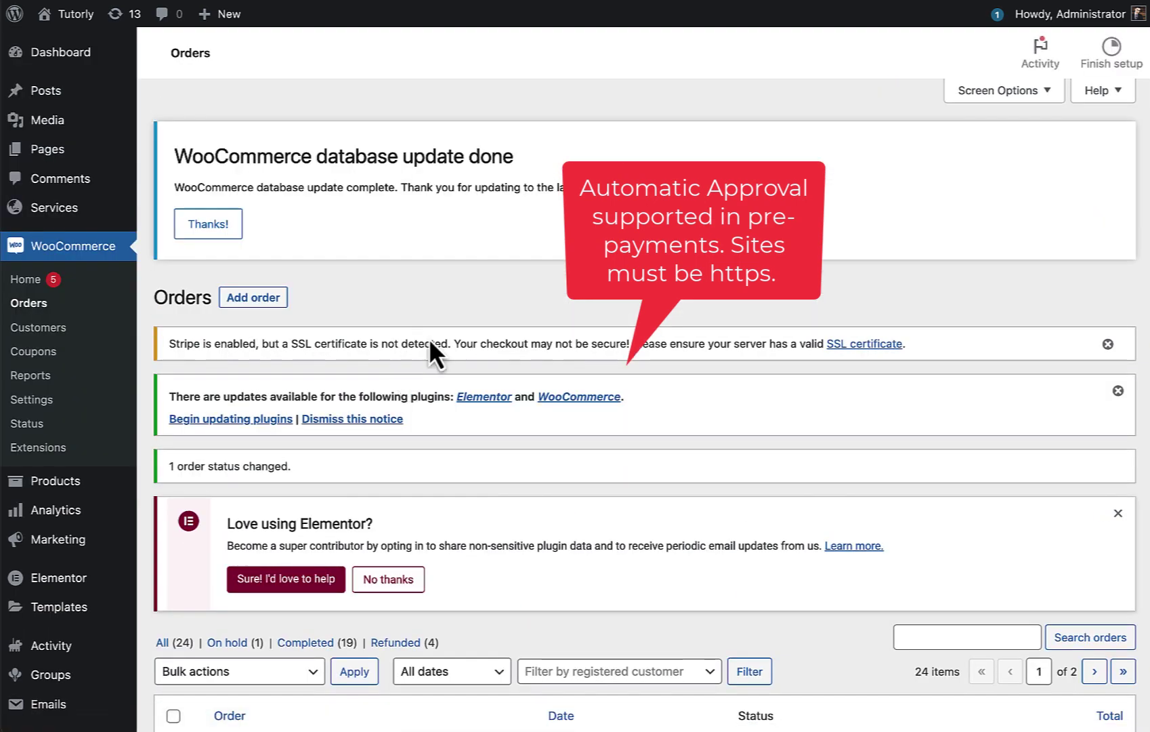
scroll(598, 287, down, 4)
scroll(598, 287, down, 2)
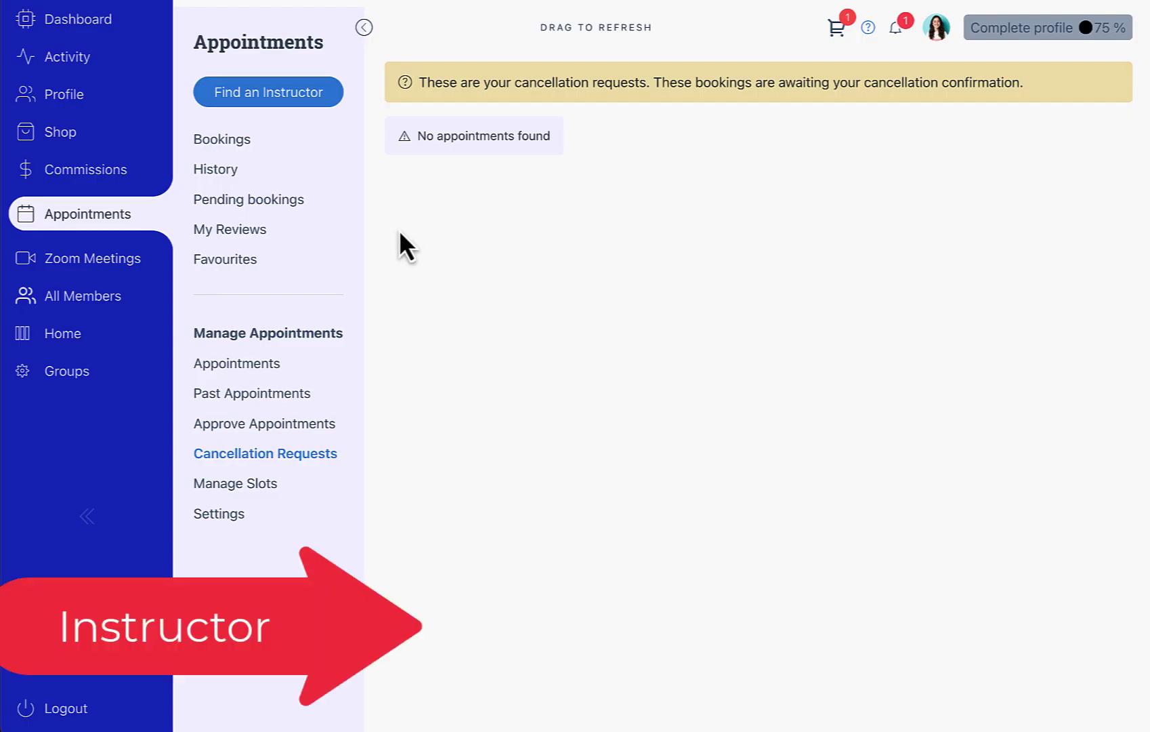
- Open the December 16 appointment as instructor and view its activity log and messages
click(236, 366)
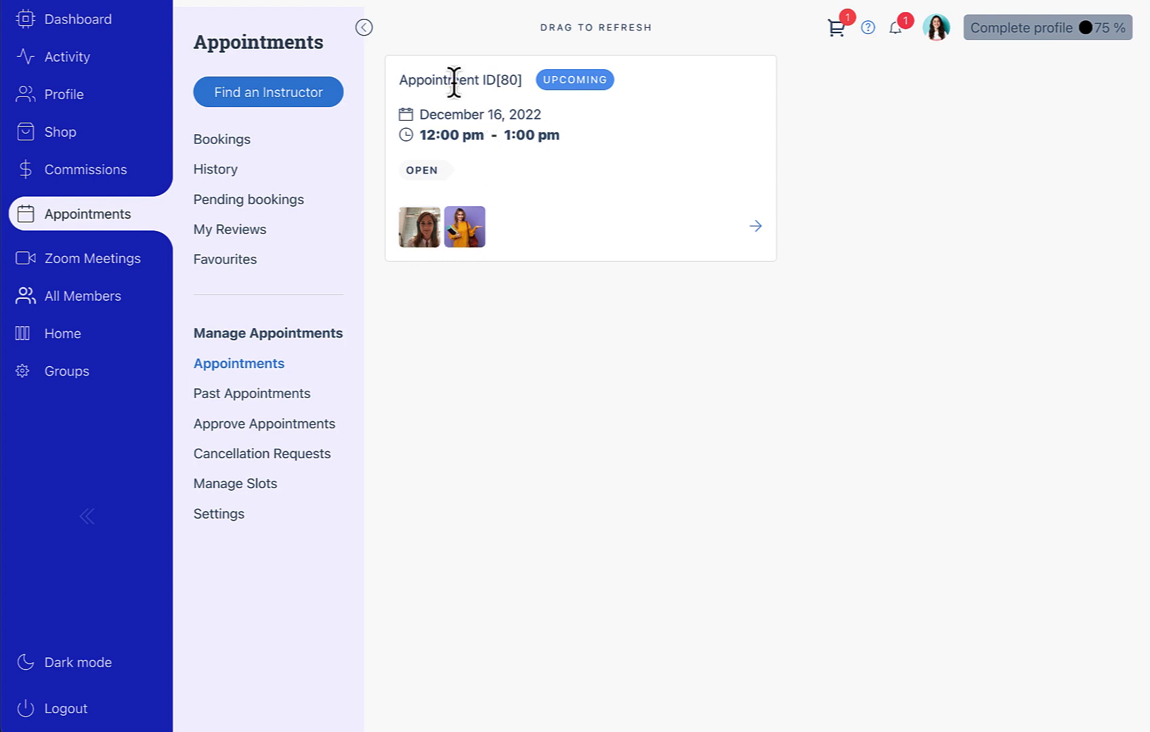
click(750, 230)
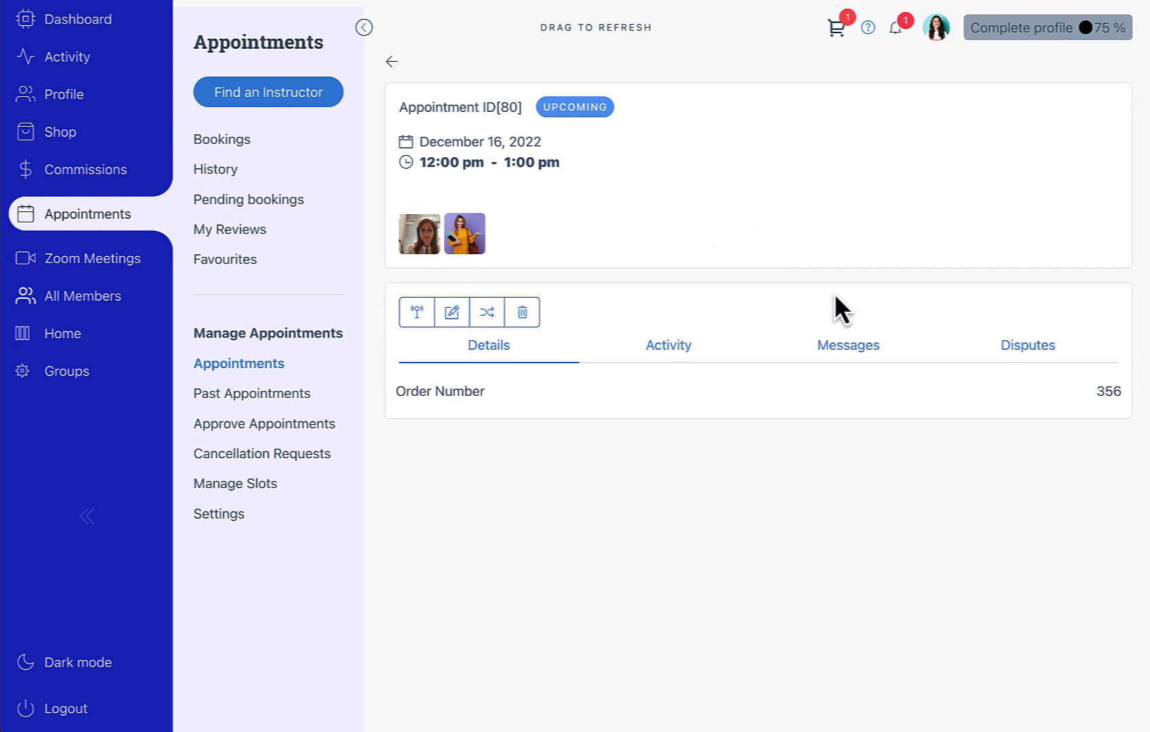
click(706, 365)
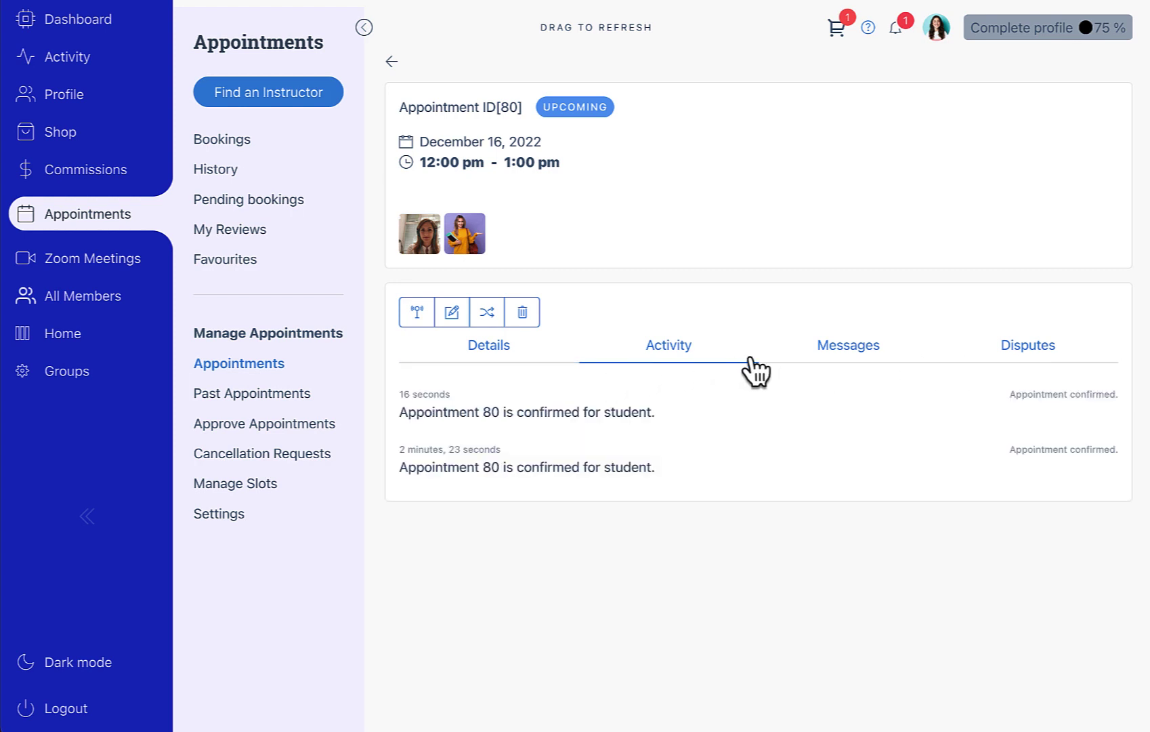
click(855, 366)
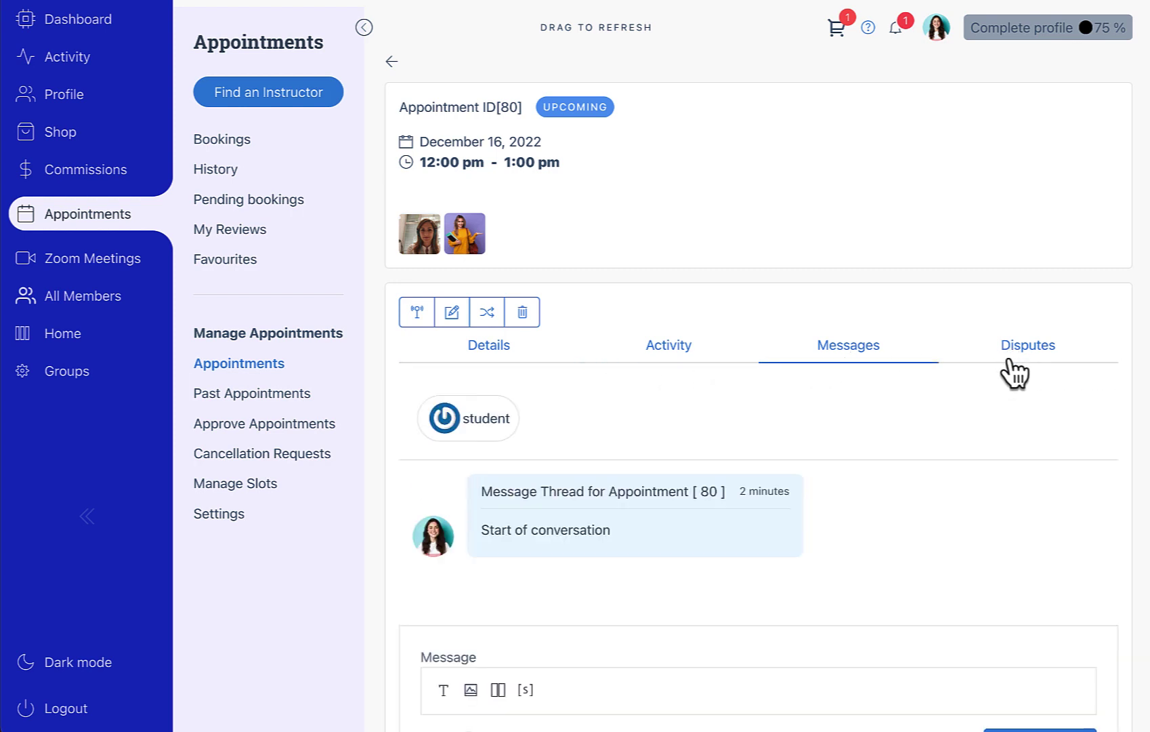
- Add a text block reading 'message chain' and send it to the thread
scroll(615, 618, down, 2)
click(450, 611)
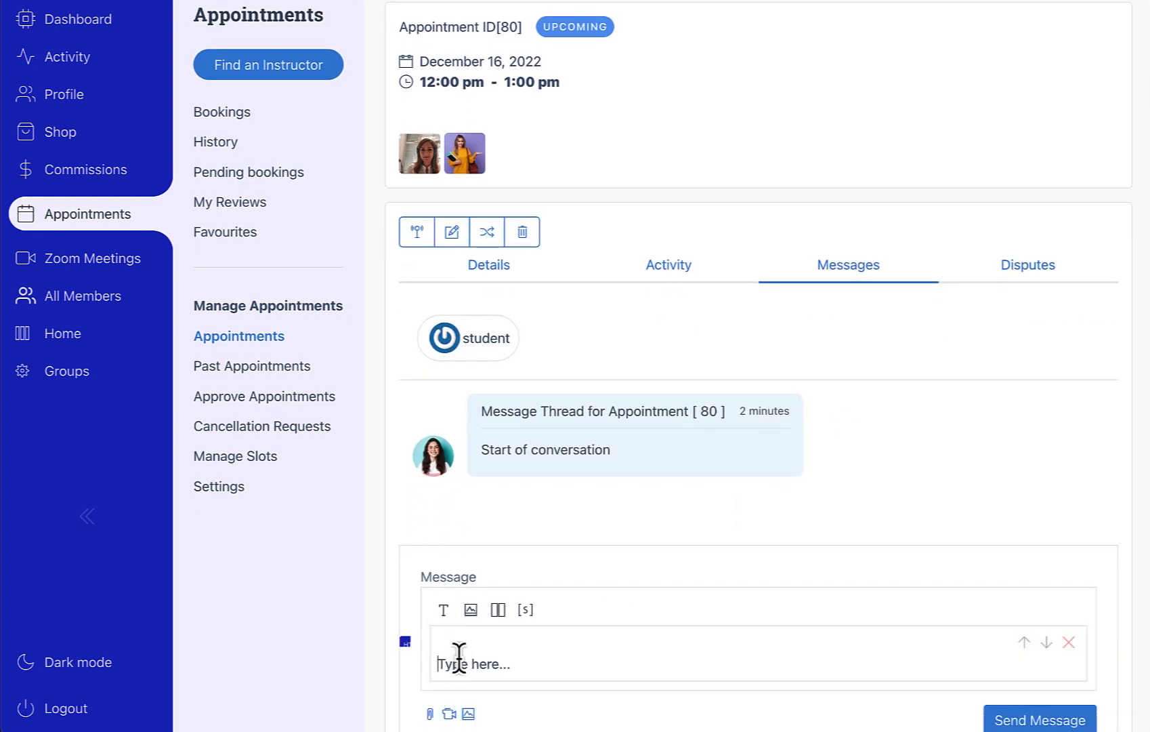
text(message chaing)
key(BackSpace)
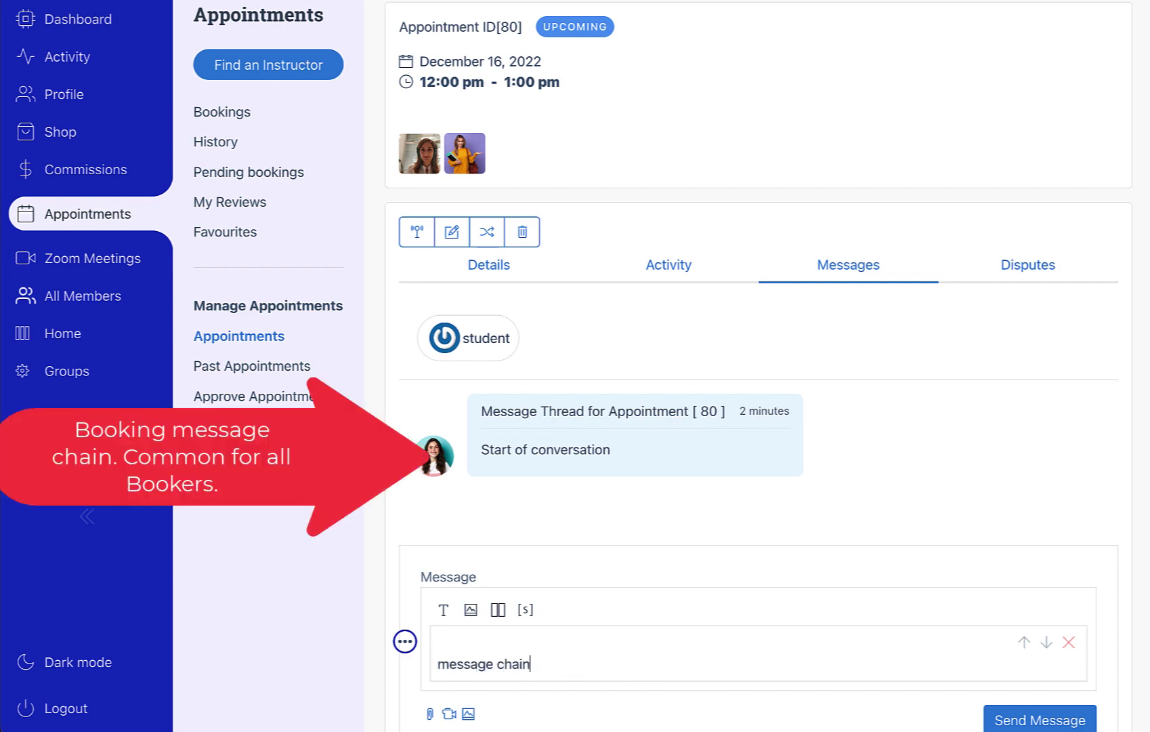
click(1009, 721)
scroll(589, 488, down, 3)
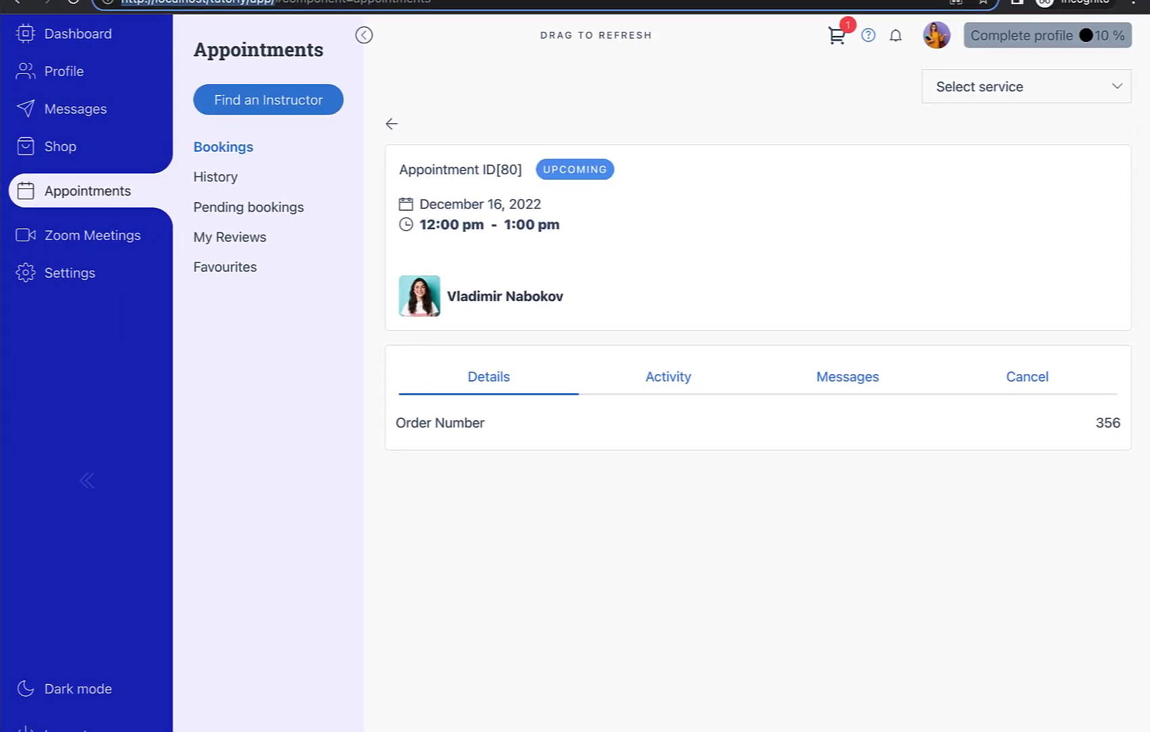
- Post 'Reply from Student' in appointment 80's message thread
click(844, 362)
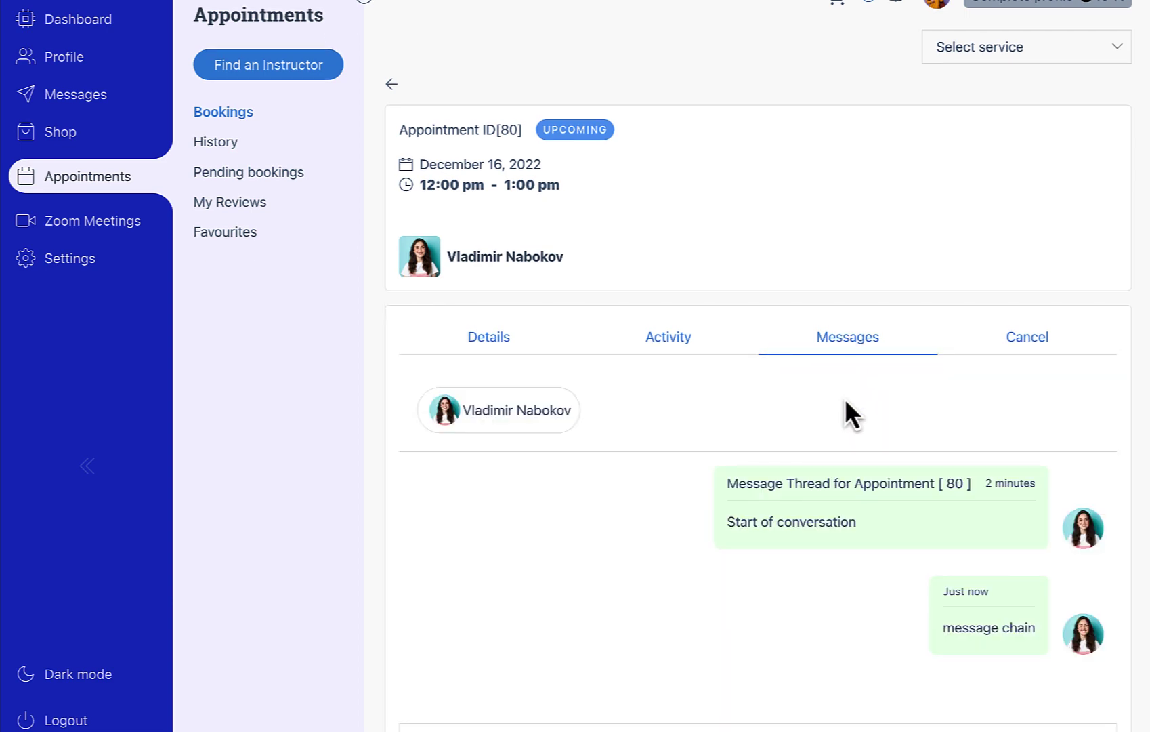
scroll(840, 434, down, 3)
click(443, 622)
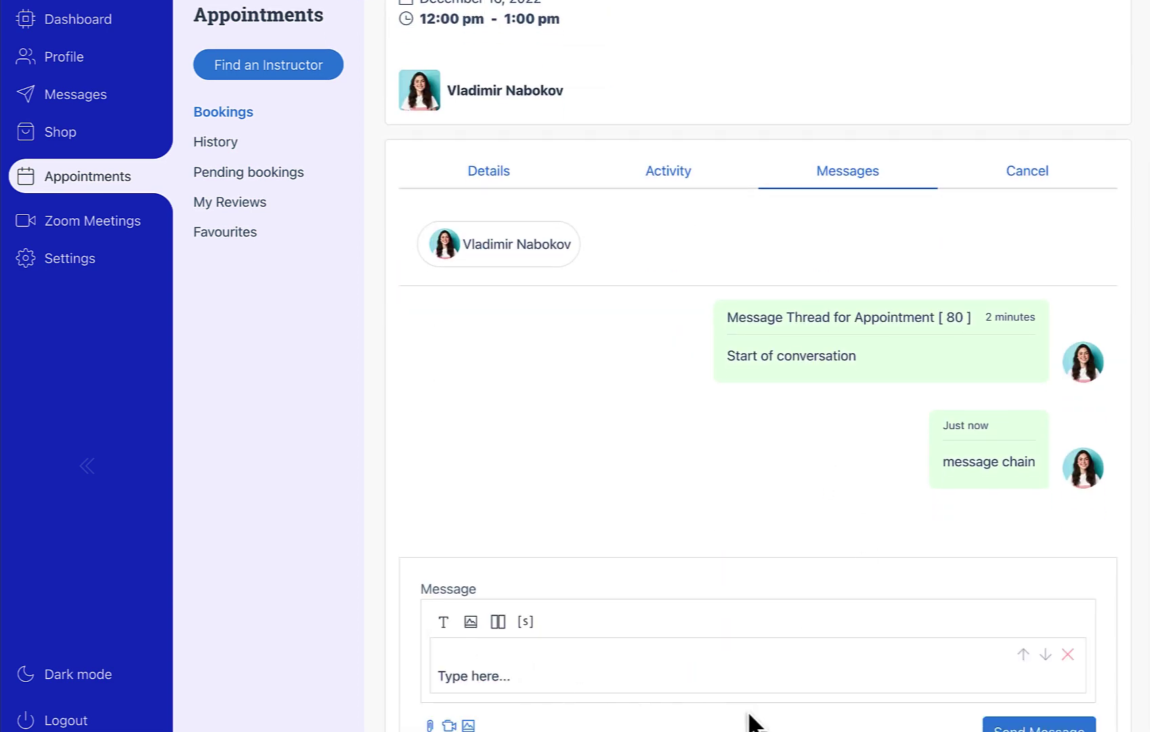
text(Reply from Student)
click(1016, 723)
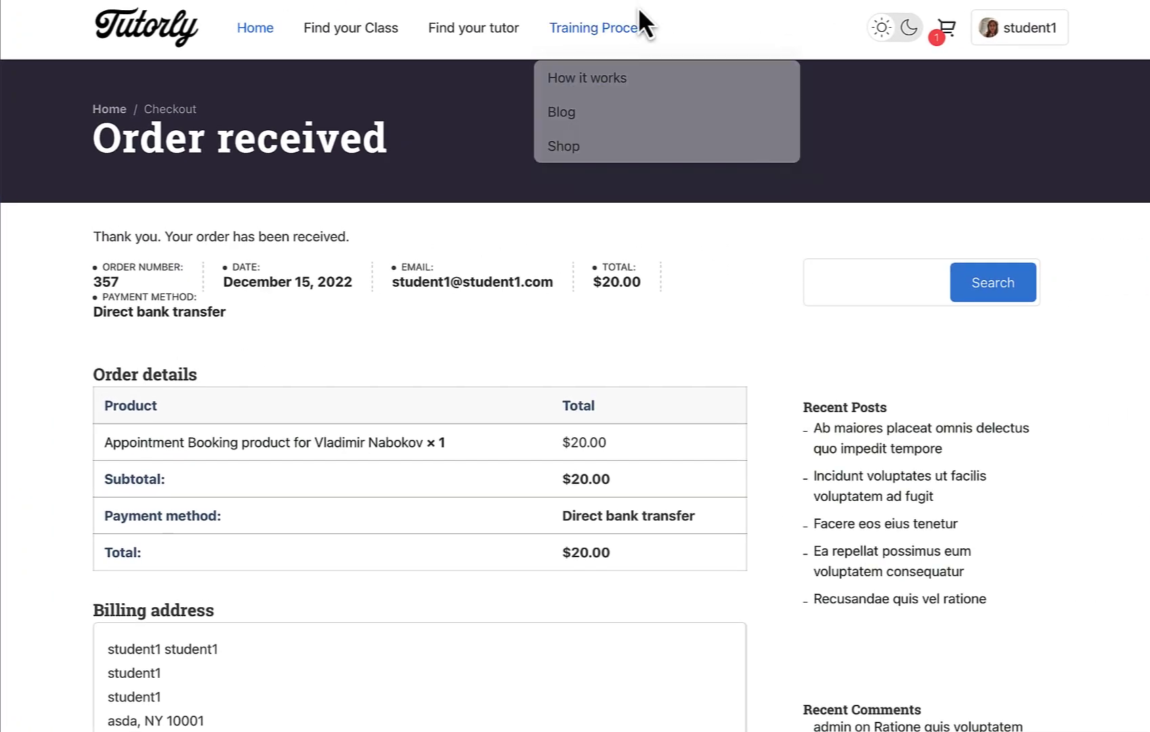
- In the other window, send 'third one' on the December 16 appointment's thread and show its Cancel tab
key(super+l)
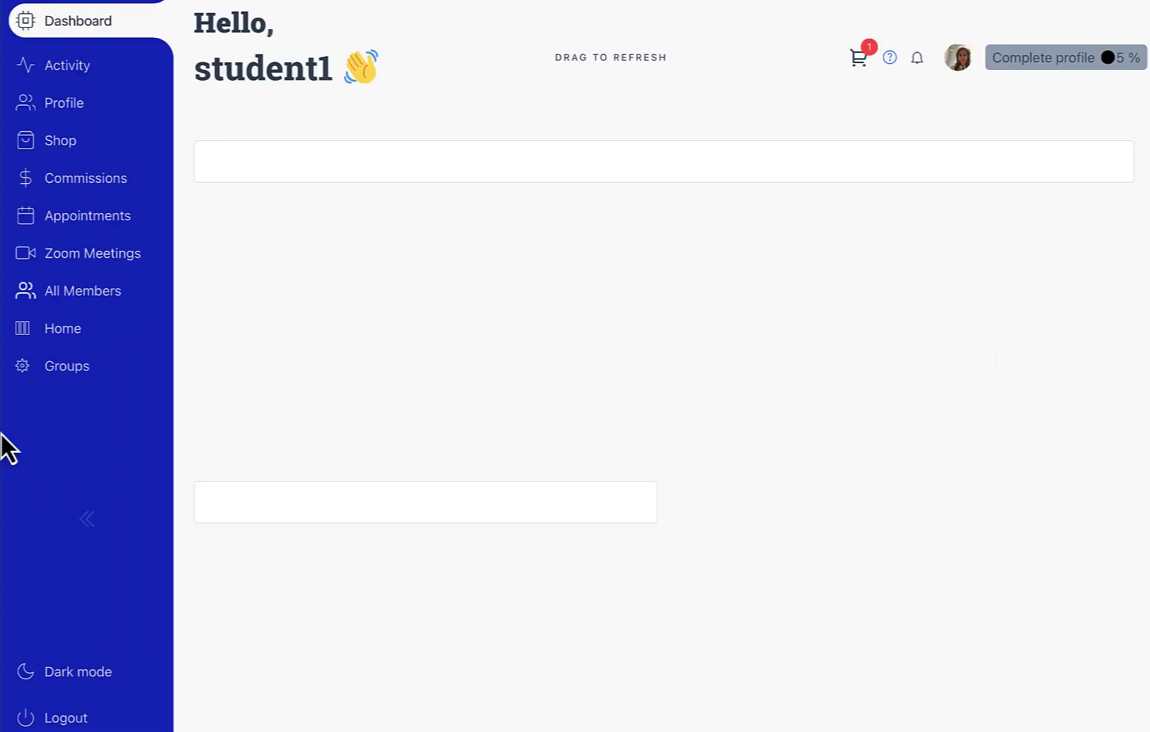
click(67, 218)
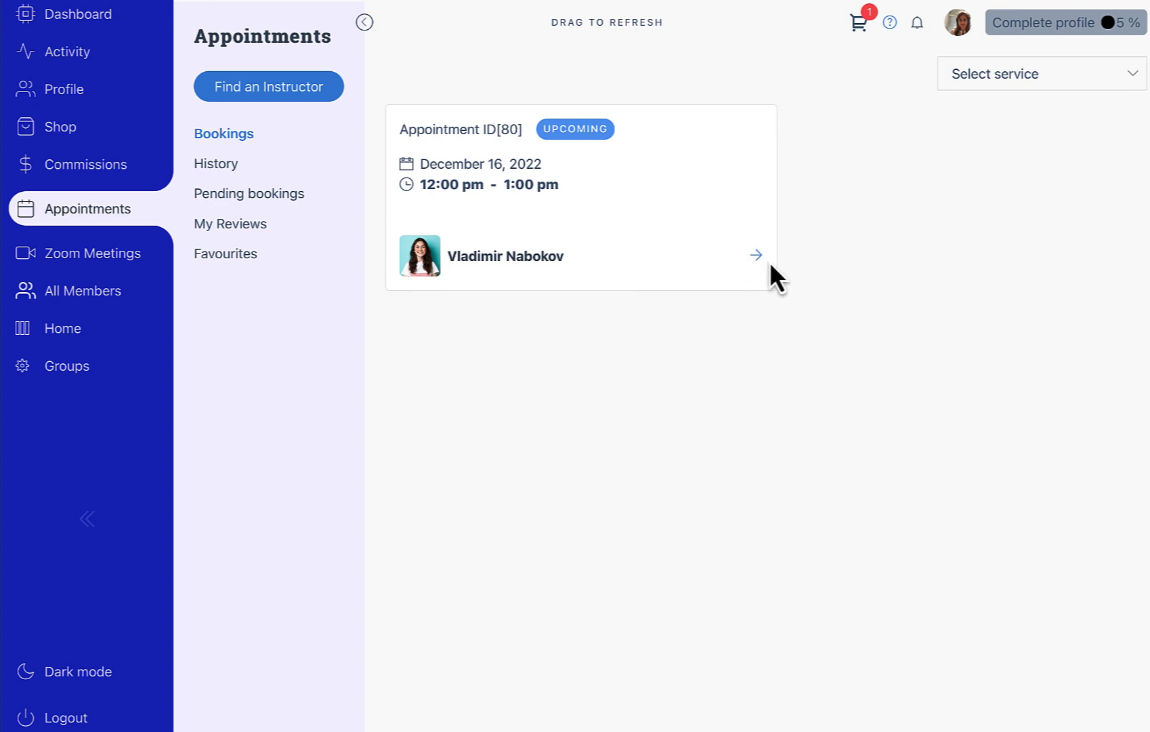
click(756, 256)
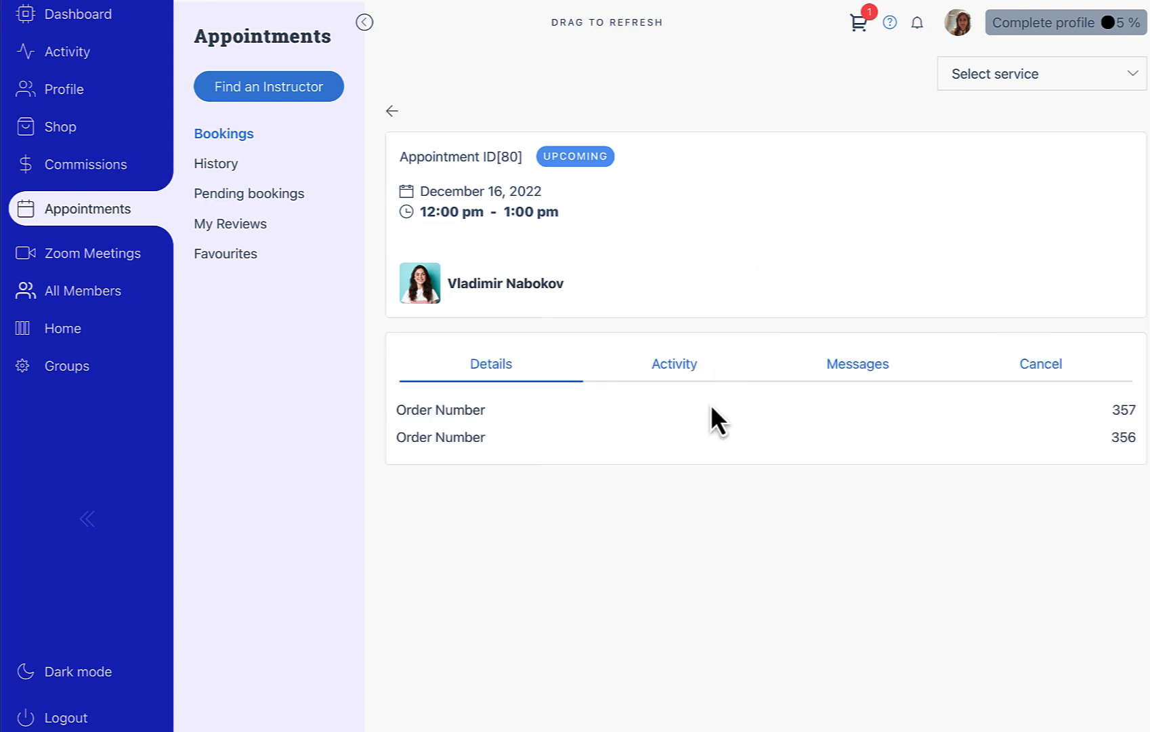
click(830, 367)
scroll(1008, 557, down, 2)
scroll(1007, 566, down, 1)
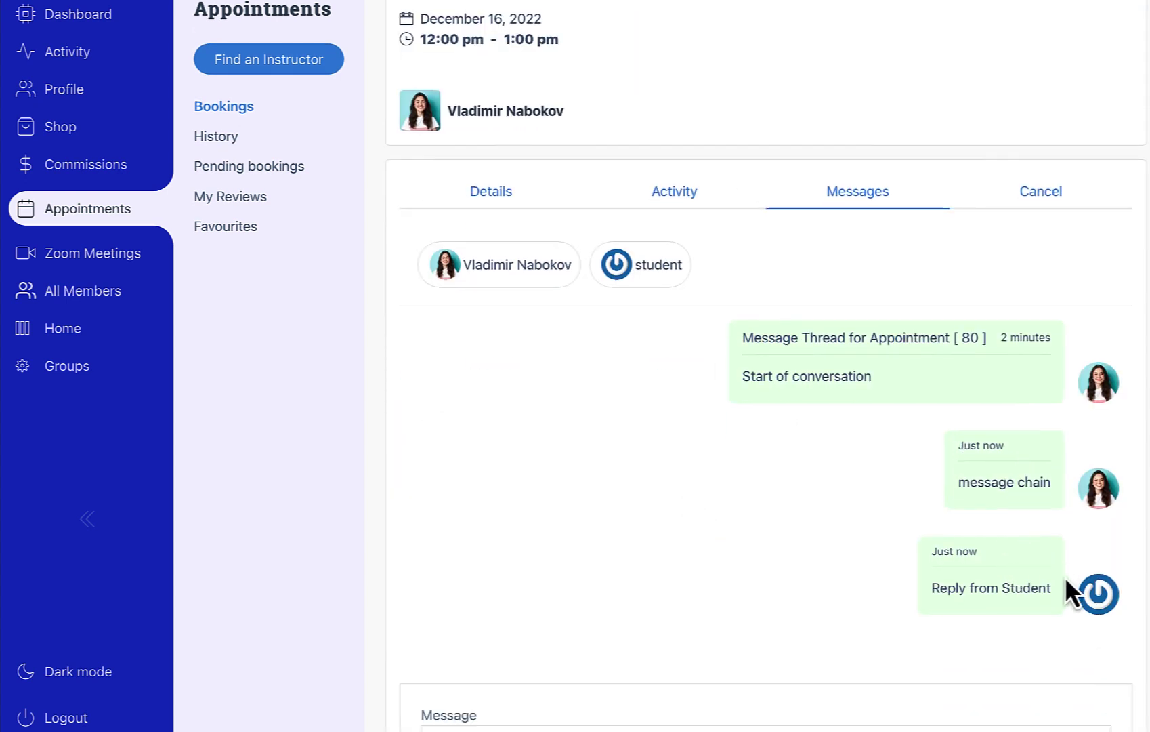
scroll(986, 633, down, 2)
click(440, 622)
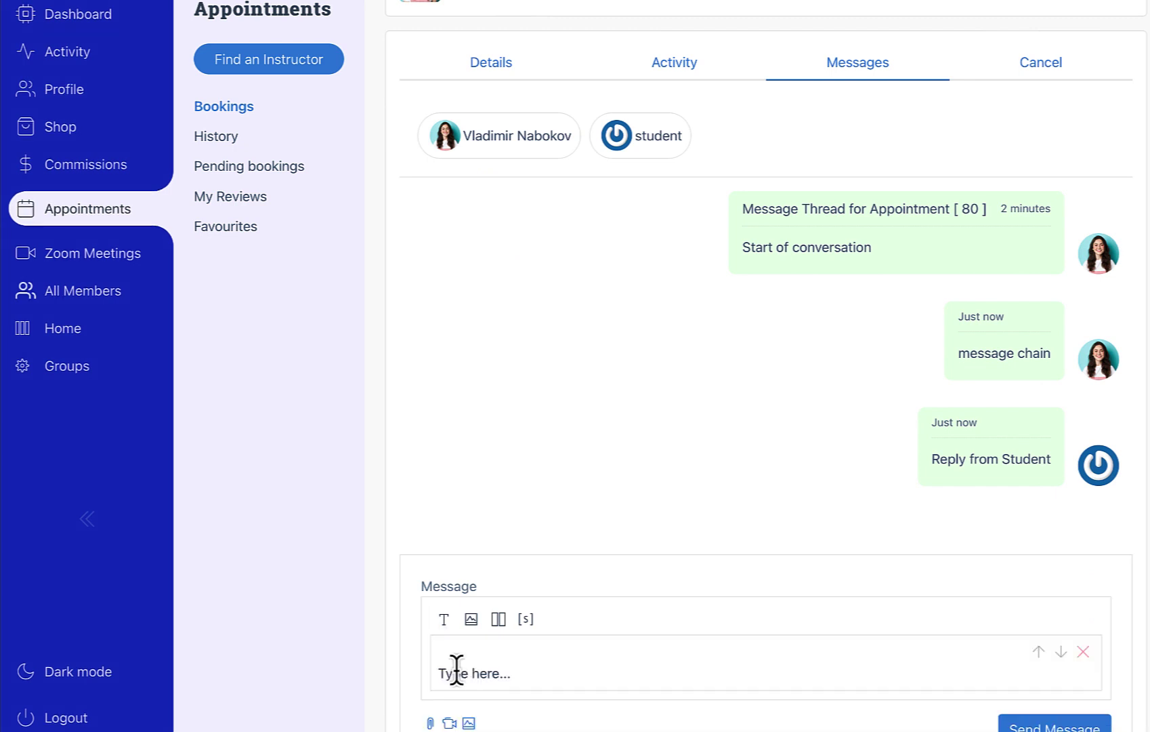
click(455, 671)
text(third one)
click(1052, 725)
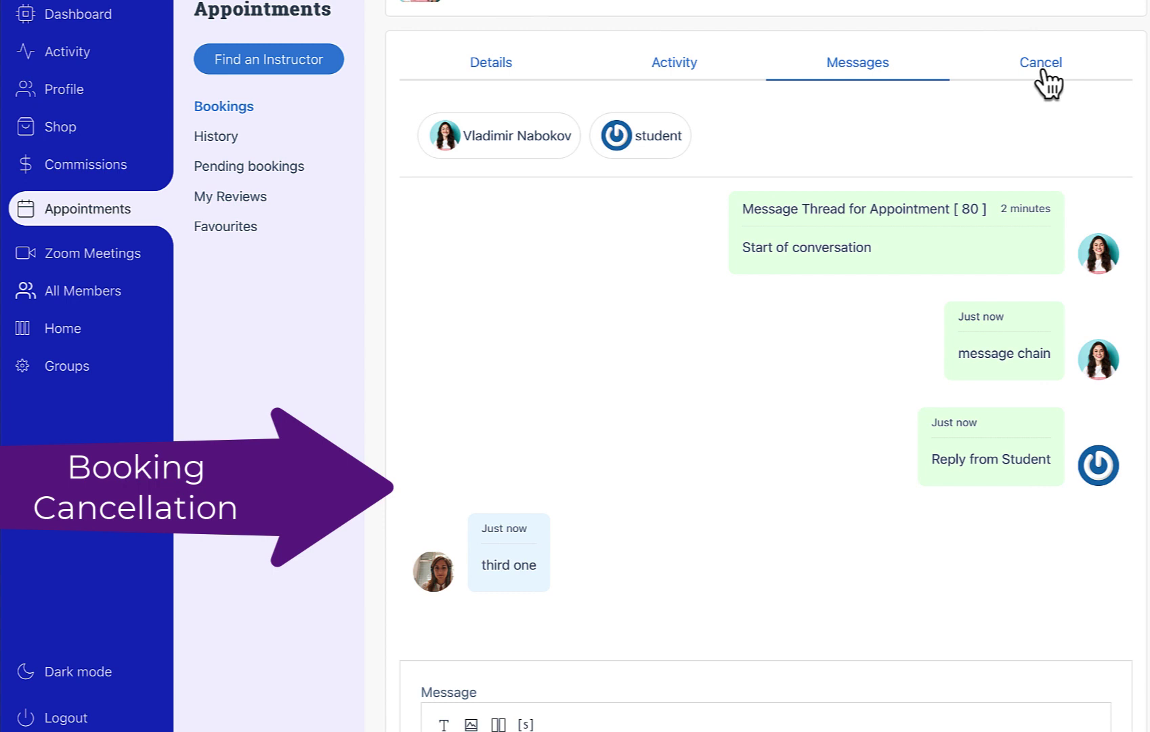
click(1042, 67)
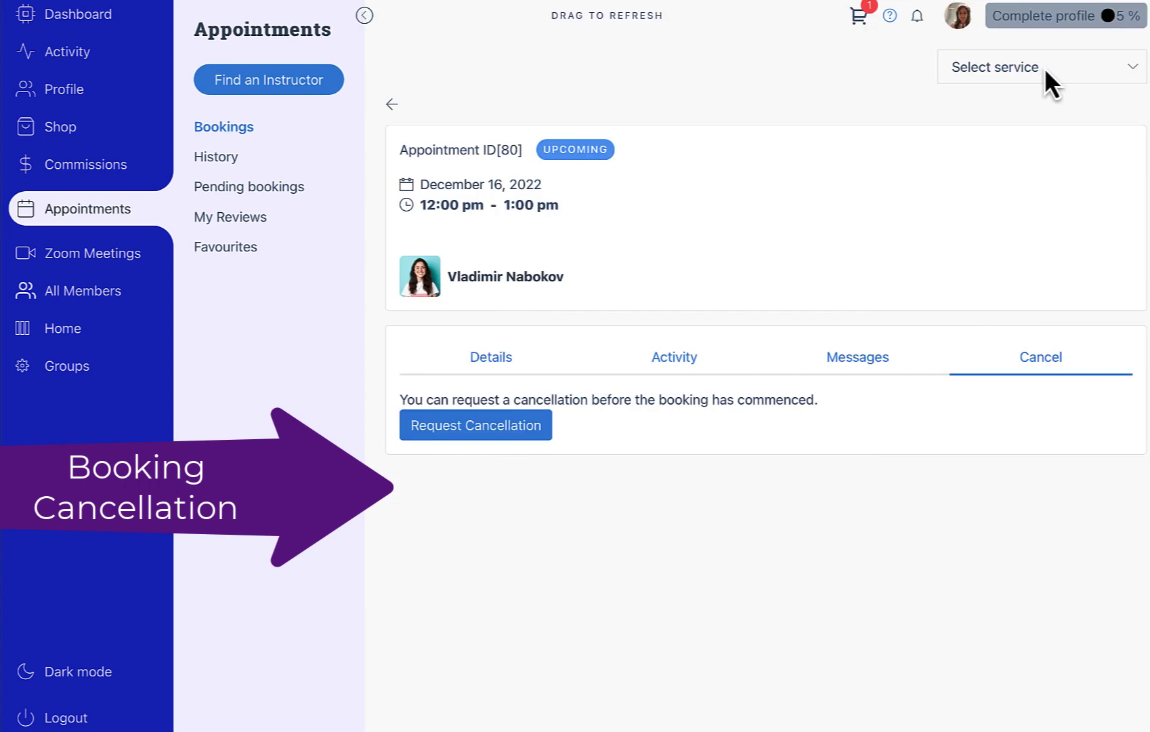
- Submit a cancellation request for the December 16, 2022 appointment to the instructor
click(484, 427)
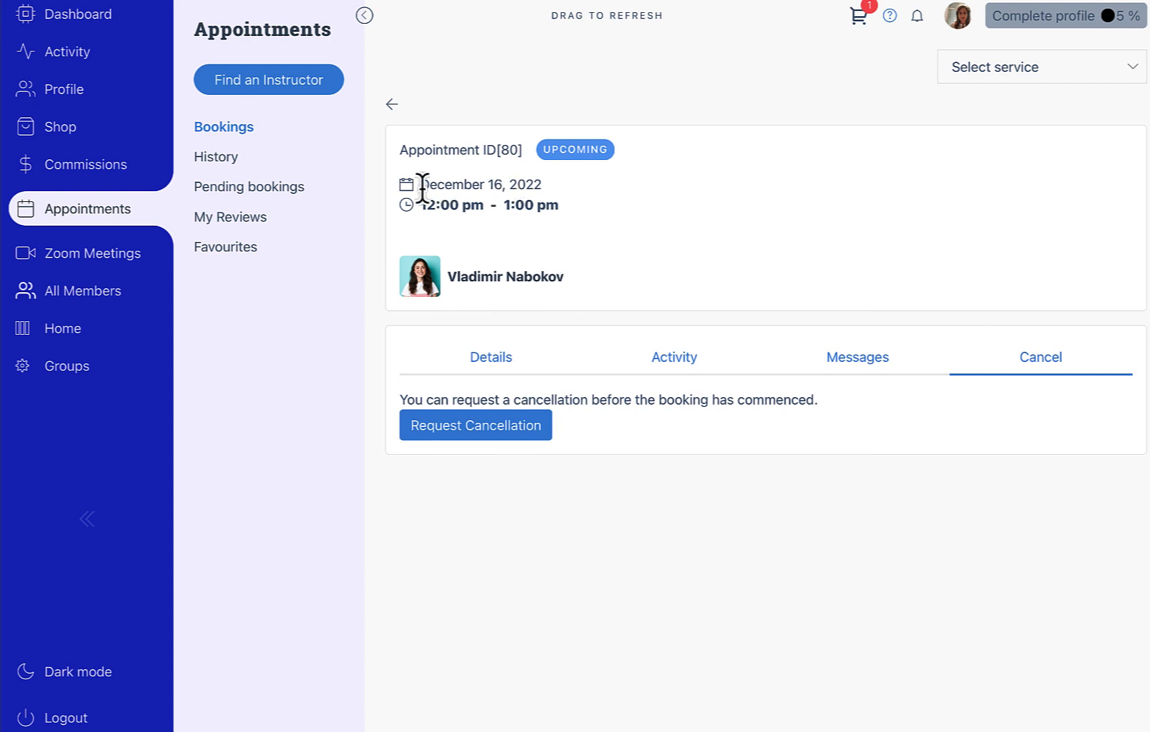
drag(422, 187, 553, 187)
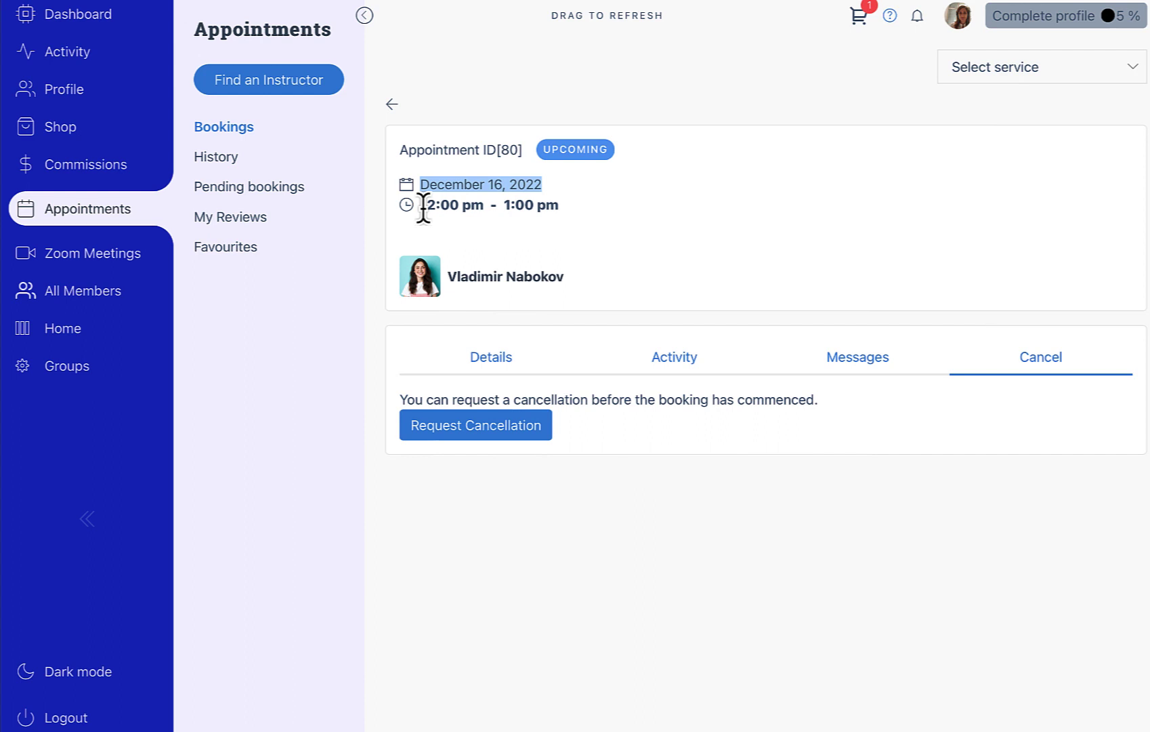
click(461, 430)
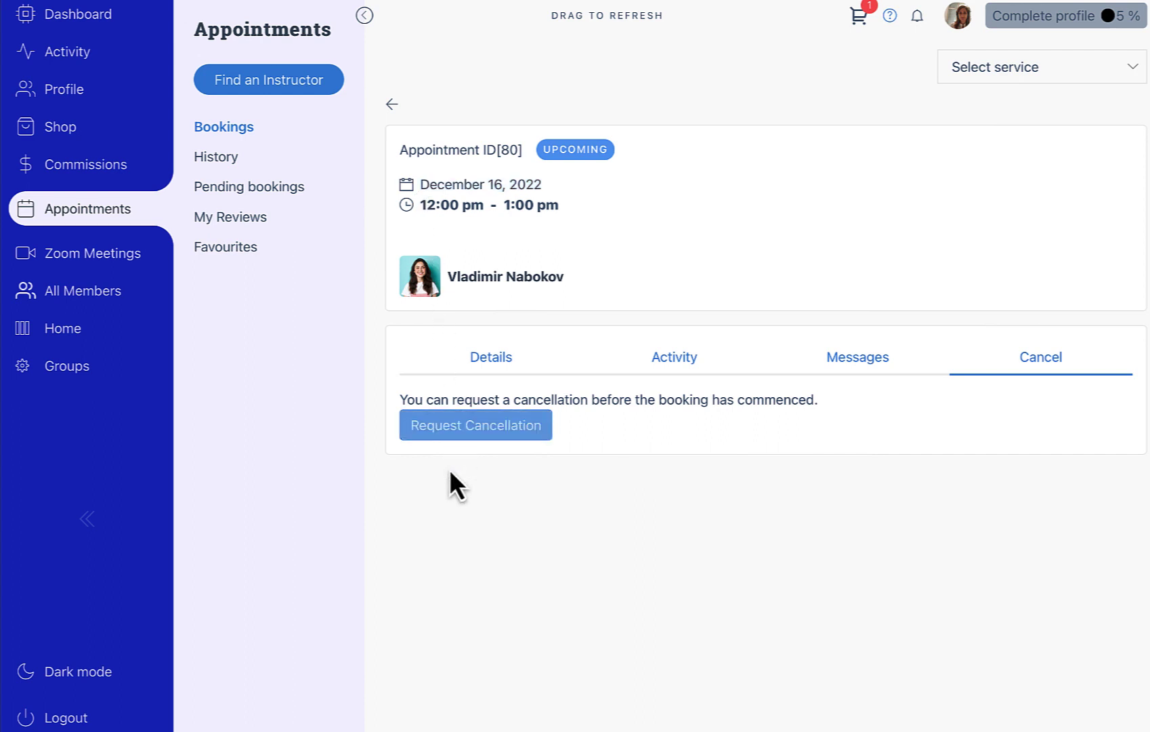
click(481, 428)
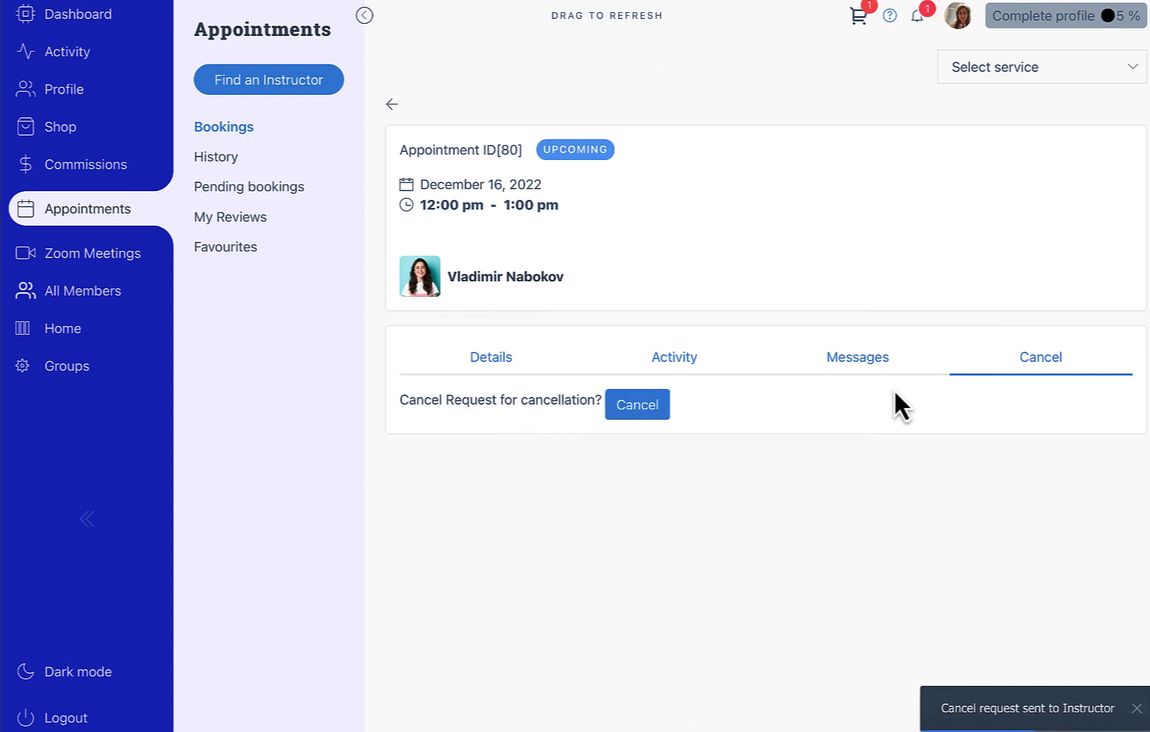
click(846, 362)
click(1031, 370)
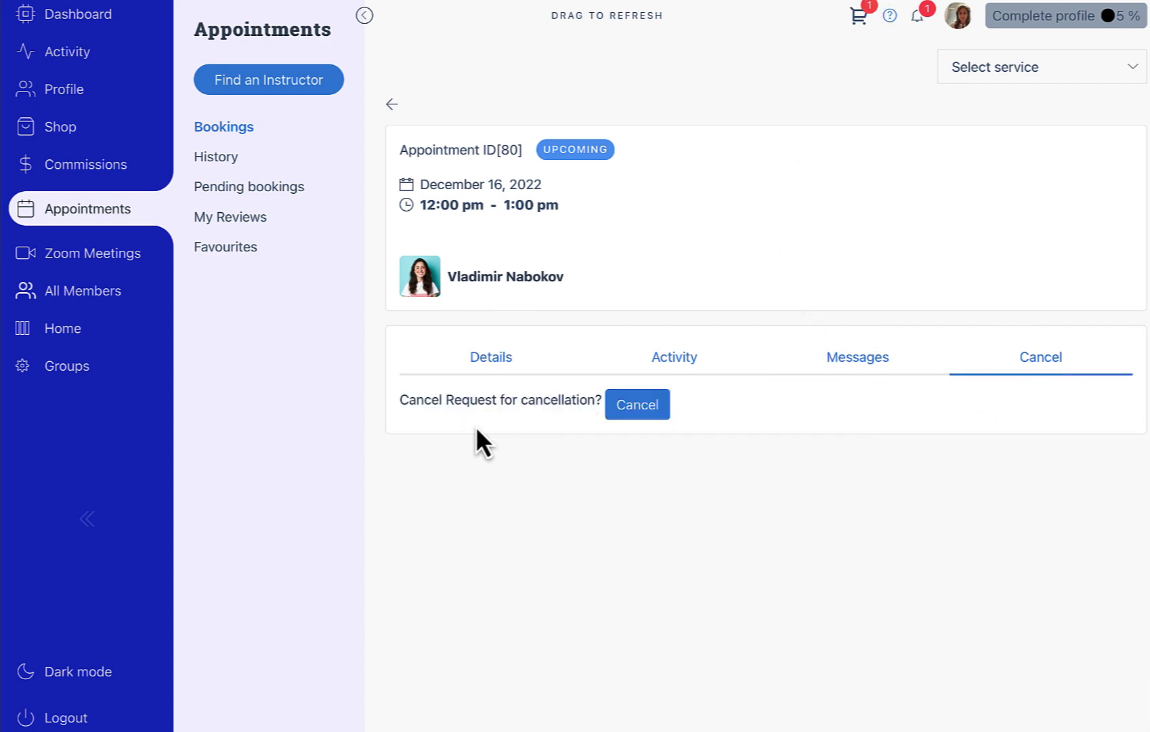
drag(407, 399, 601, 403)
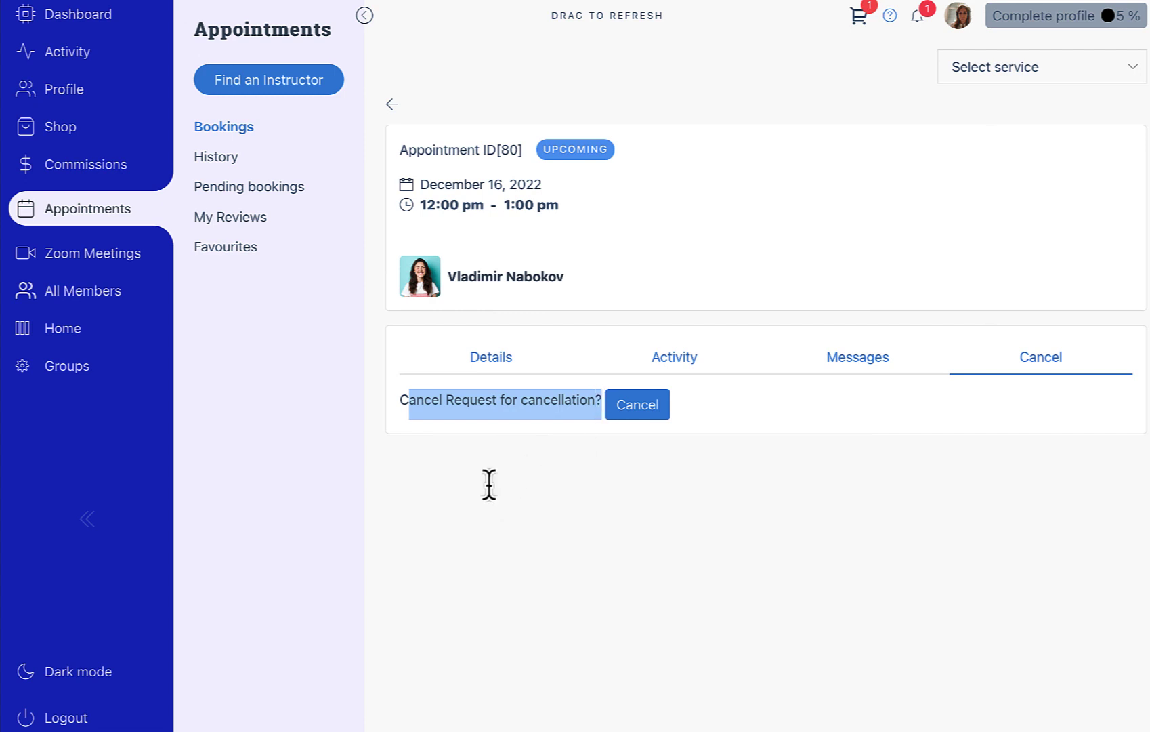
click(414, 431)
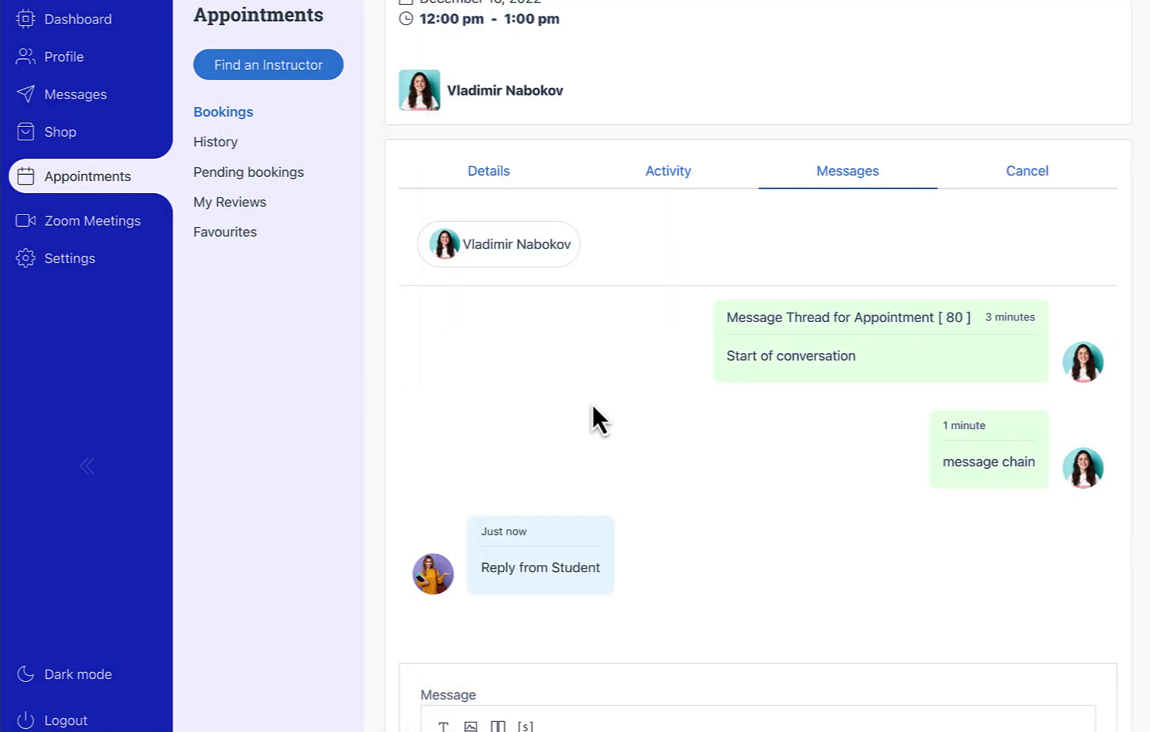
- Review the pending cancellation notice, then open appointment 80's details in the instructor's appointments
click(1014, 172)
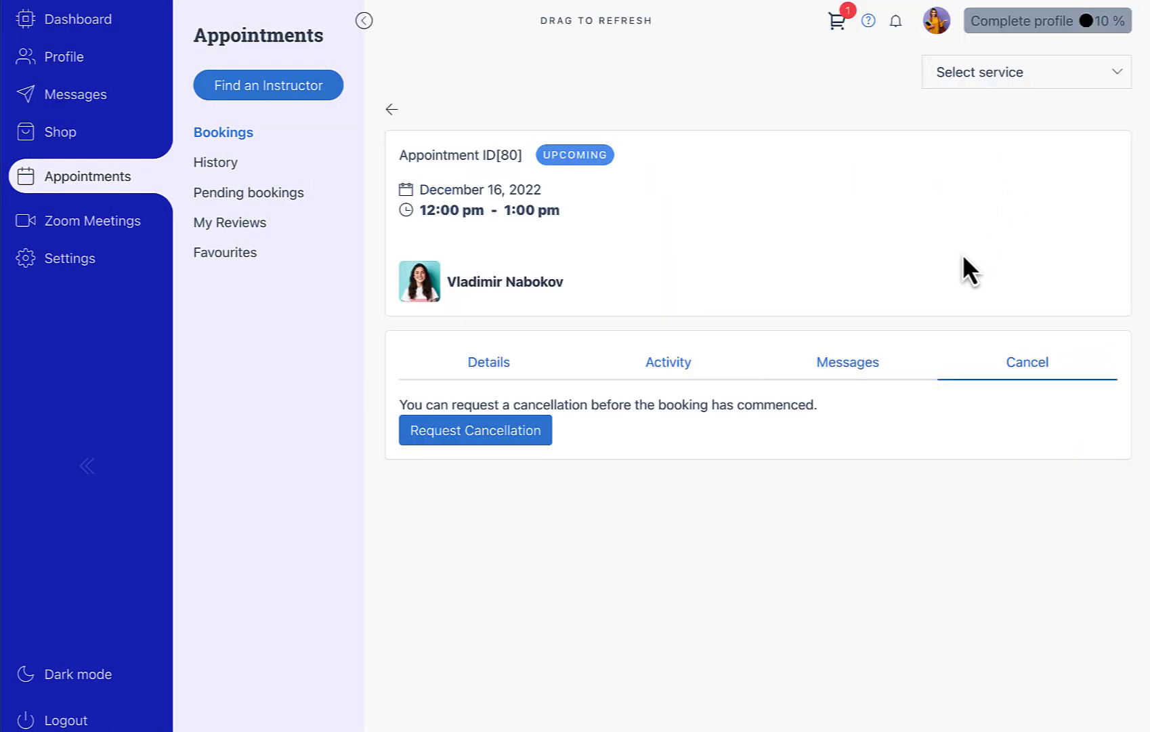
drag(827, 406, 402, 400)
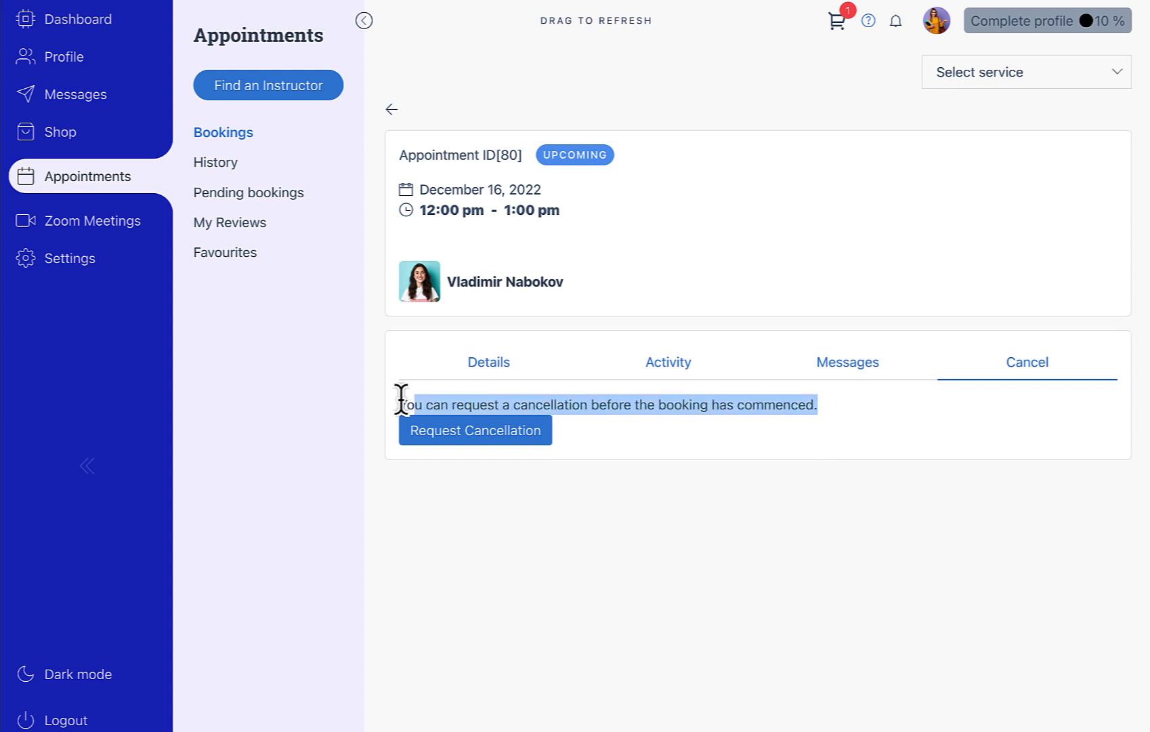
click(474, 415)
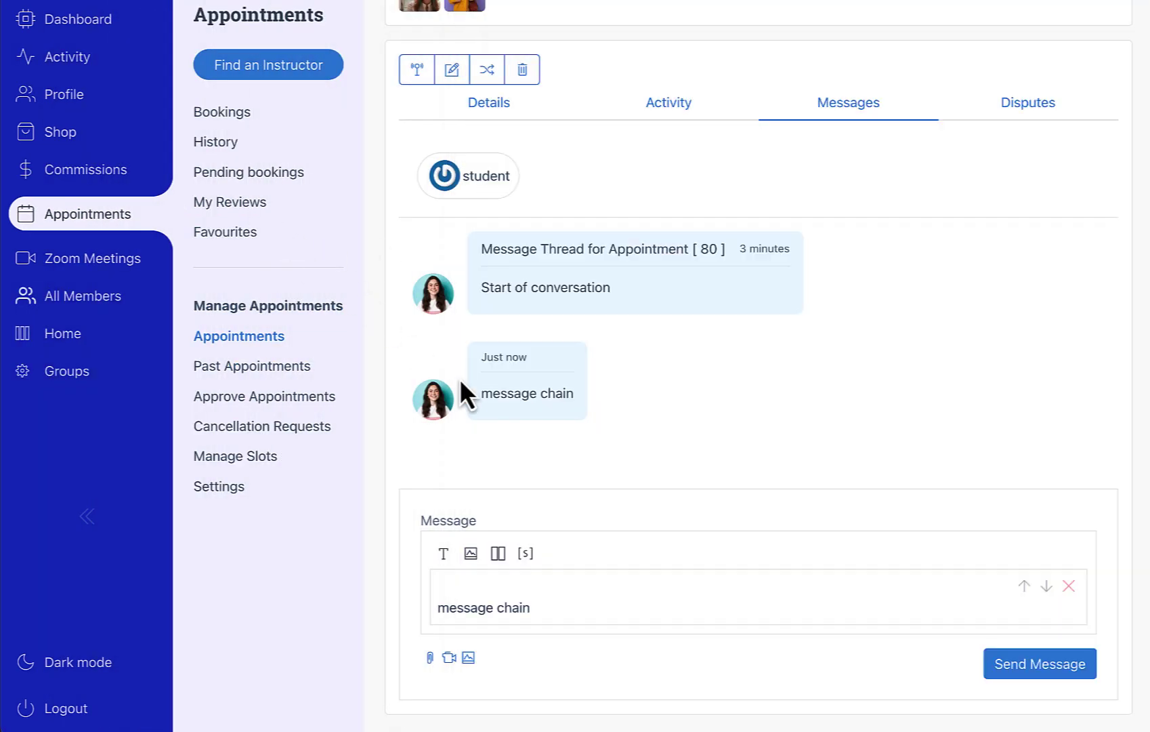
scroll(407, 338, up, 1)
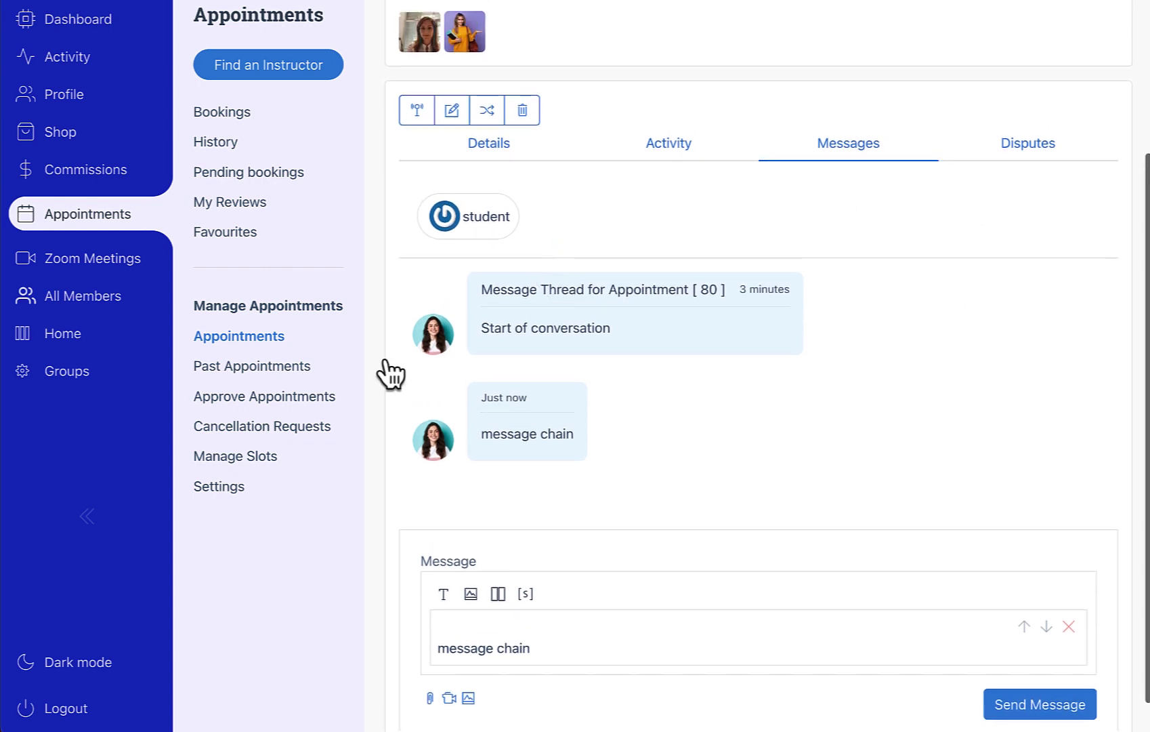
click(252, 366)
click(234, 337)
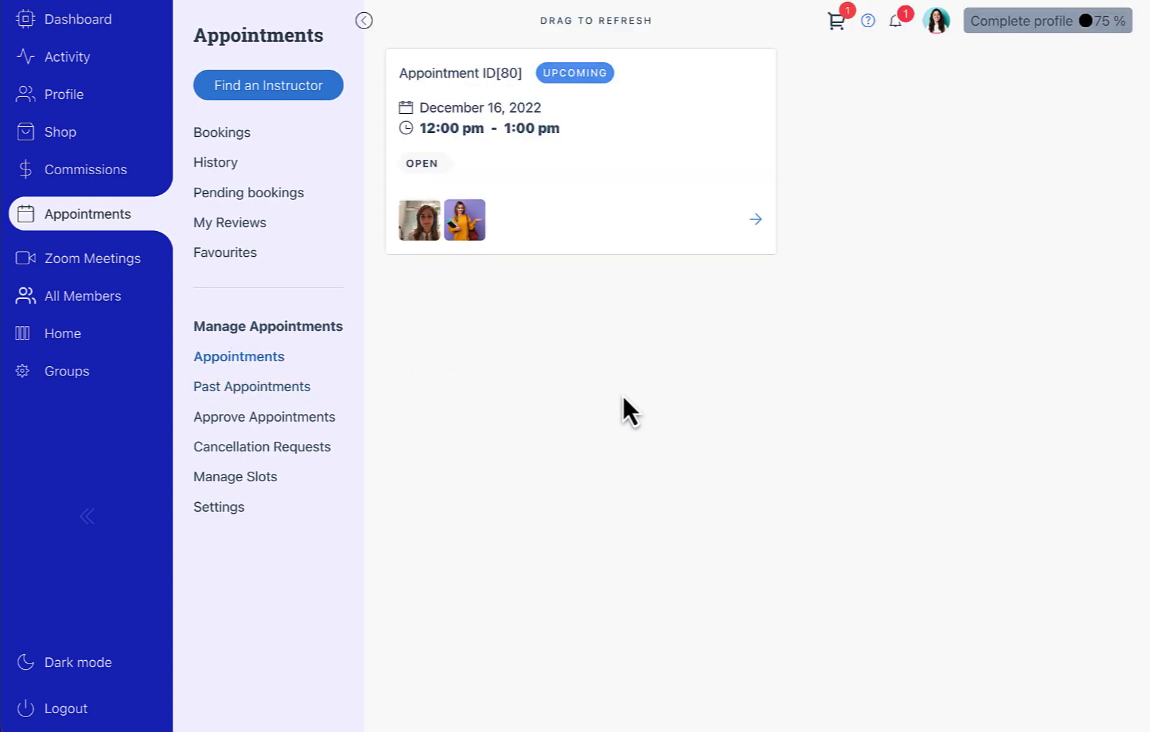
click(756, 226)
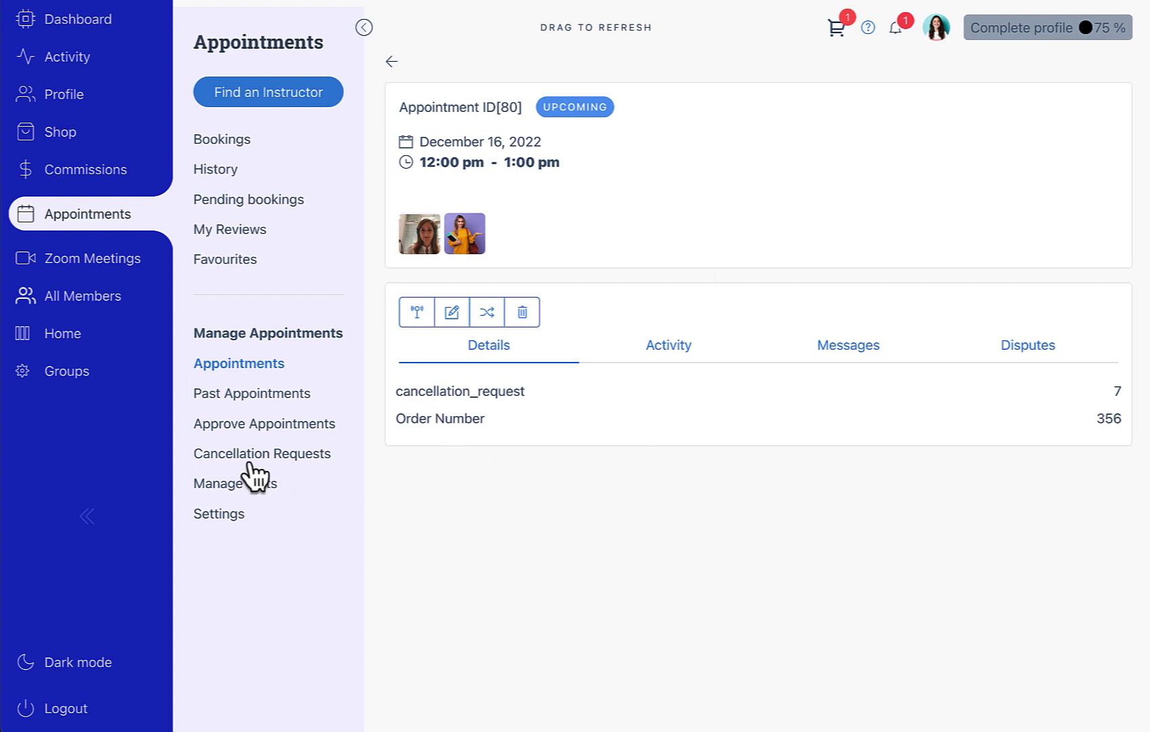
double_click(1116, 393)
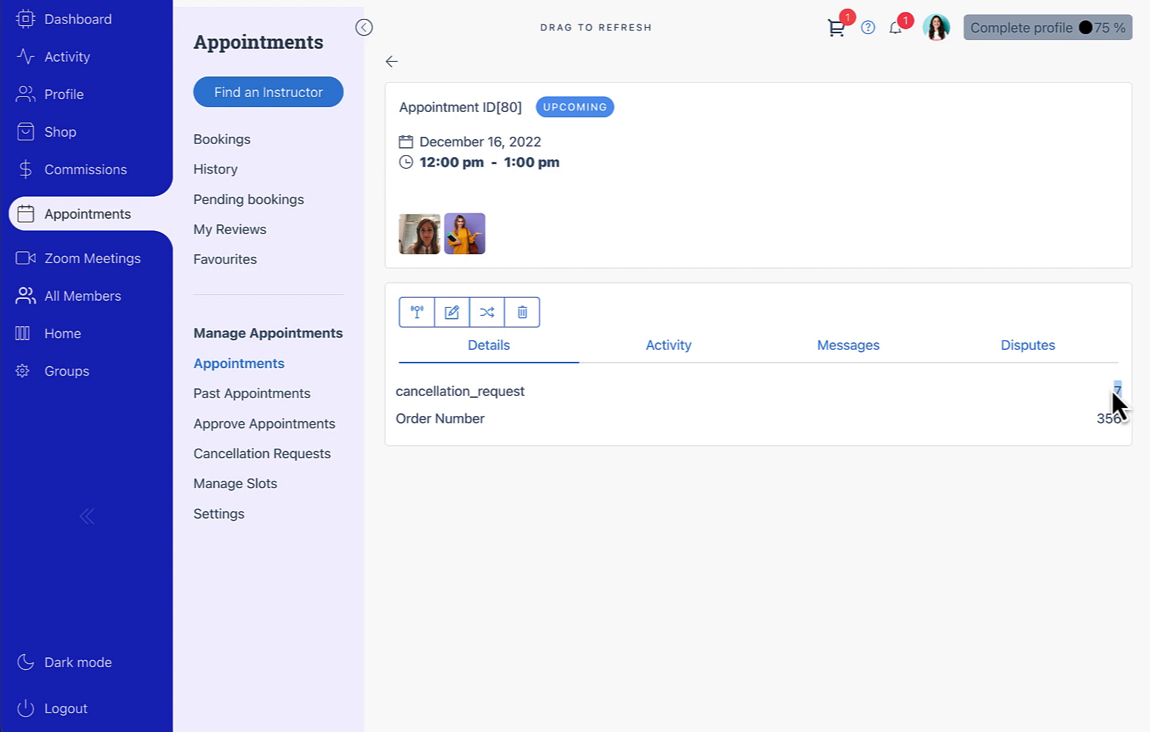
- From Cancellation Requests, open appointment 80 and reject the student's request
click(266, 465)
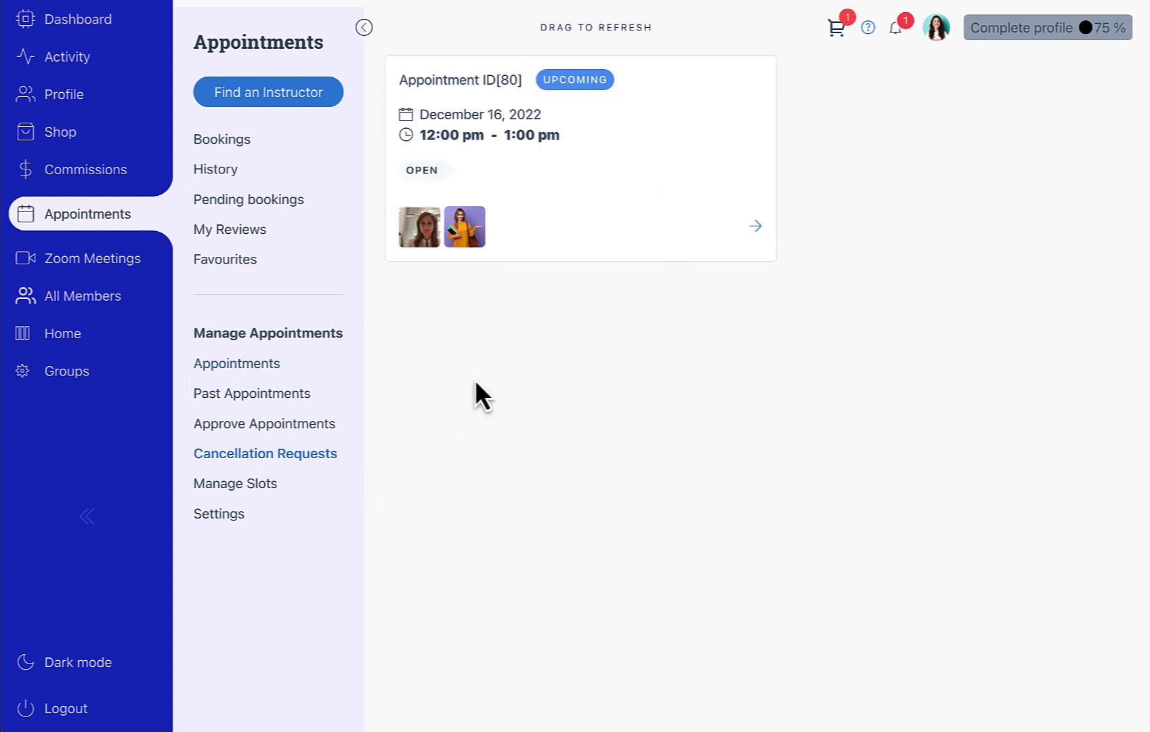
click(756, 226)
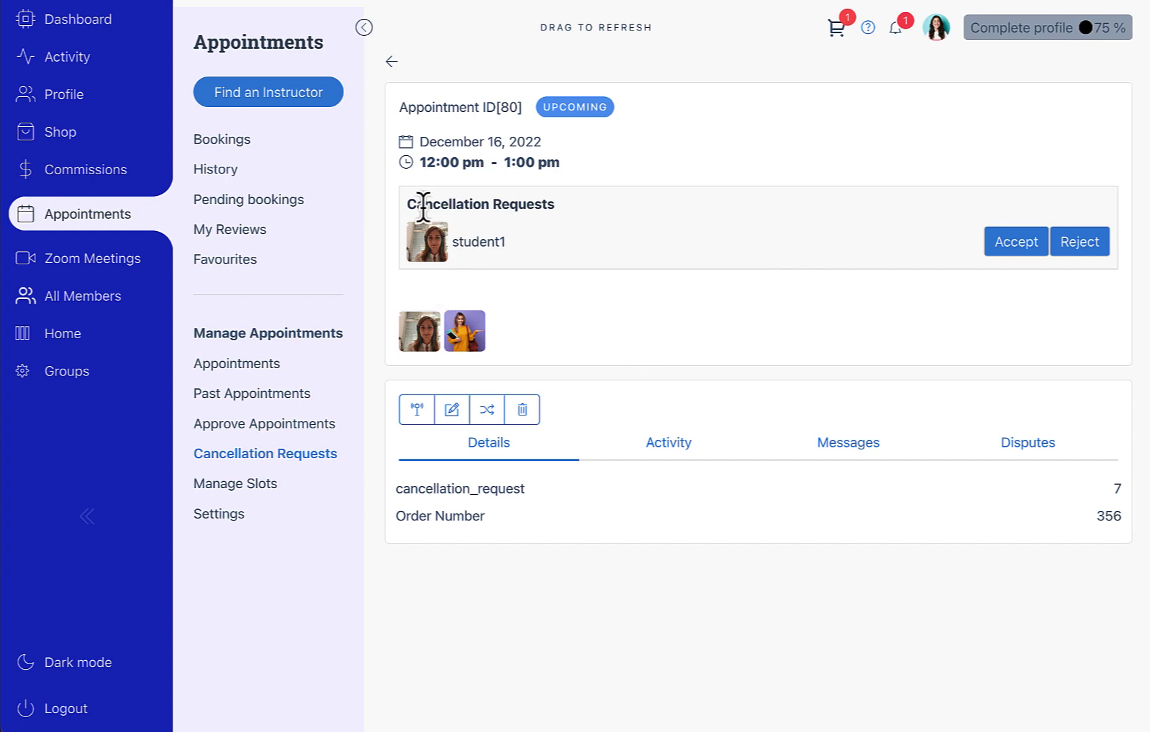
drag(405, 201, 524, 272)
click(515, 265)
drag(424, 203, 494, 250)
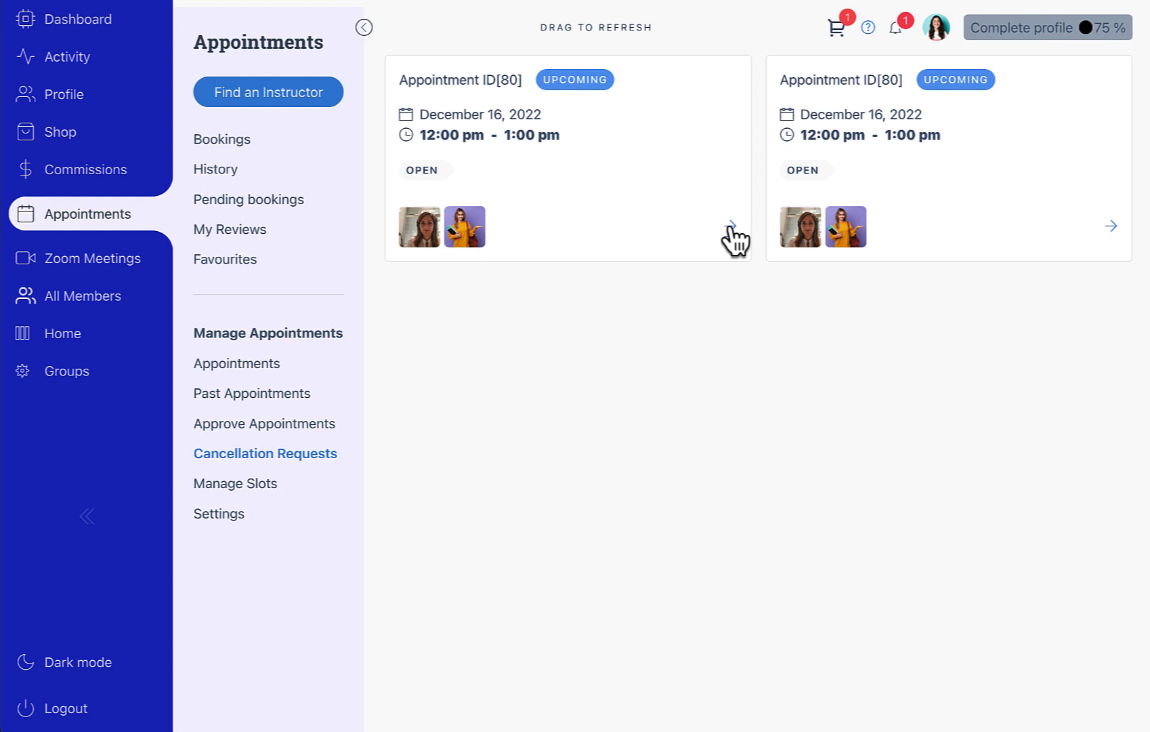
click(731, 230)
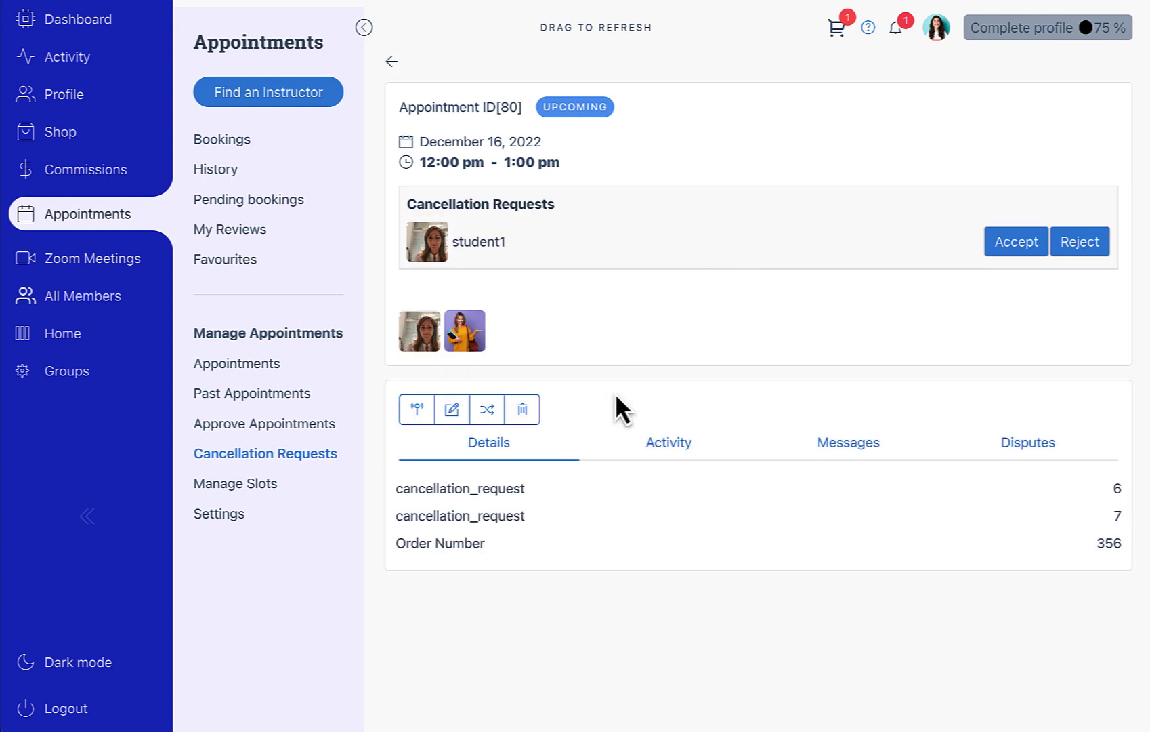
click(1079, 243)
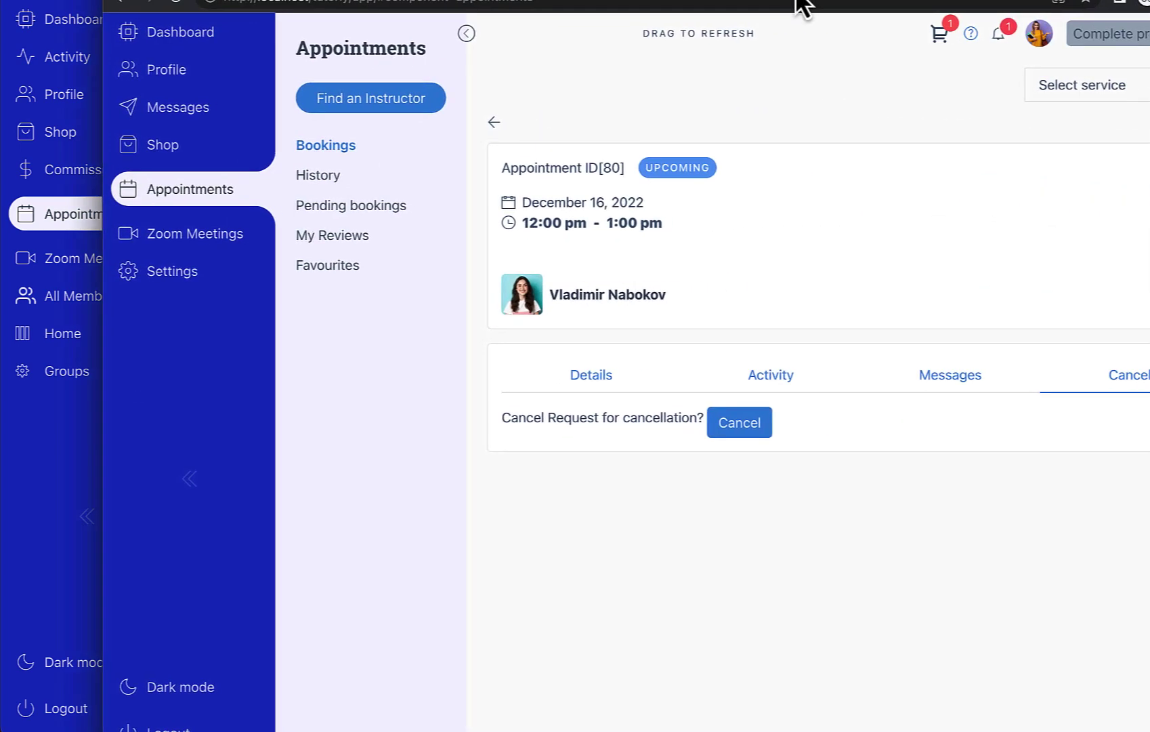
- Reopen appointment 80 from the student's upcoming Bookings and view its cancellation section
click(218, 132)
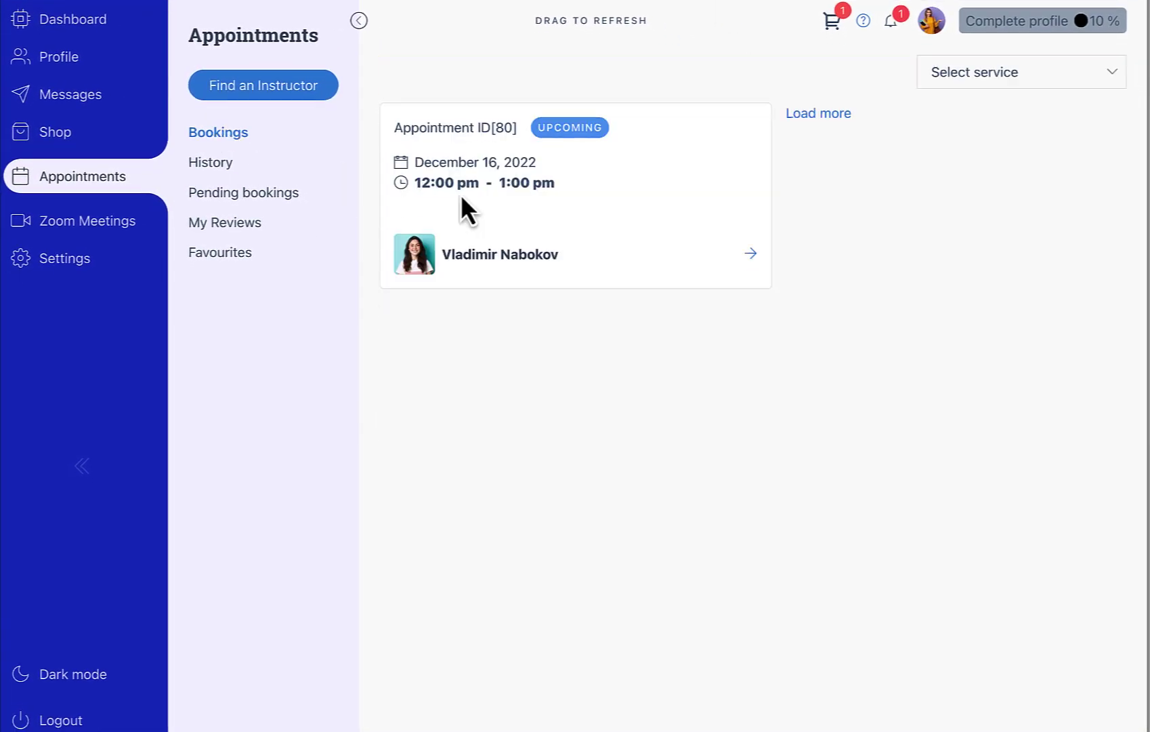
click(750, 254)
click(1046, 366)
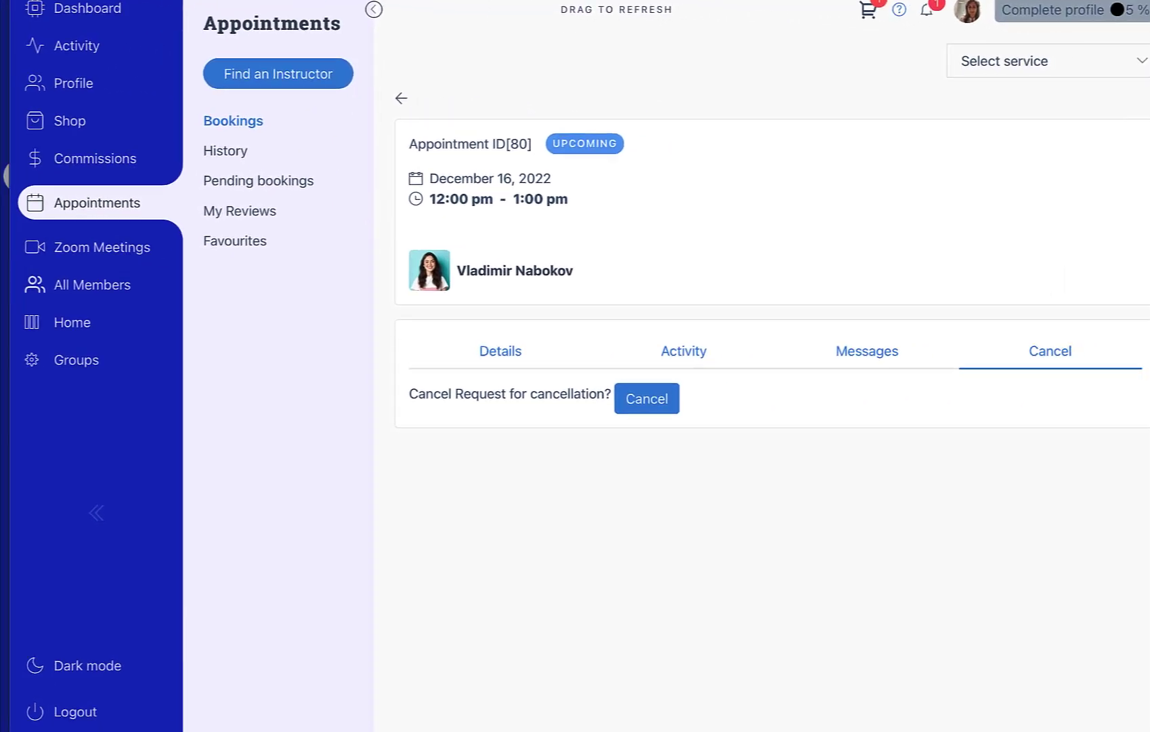
click(216, 164)
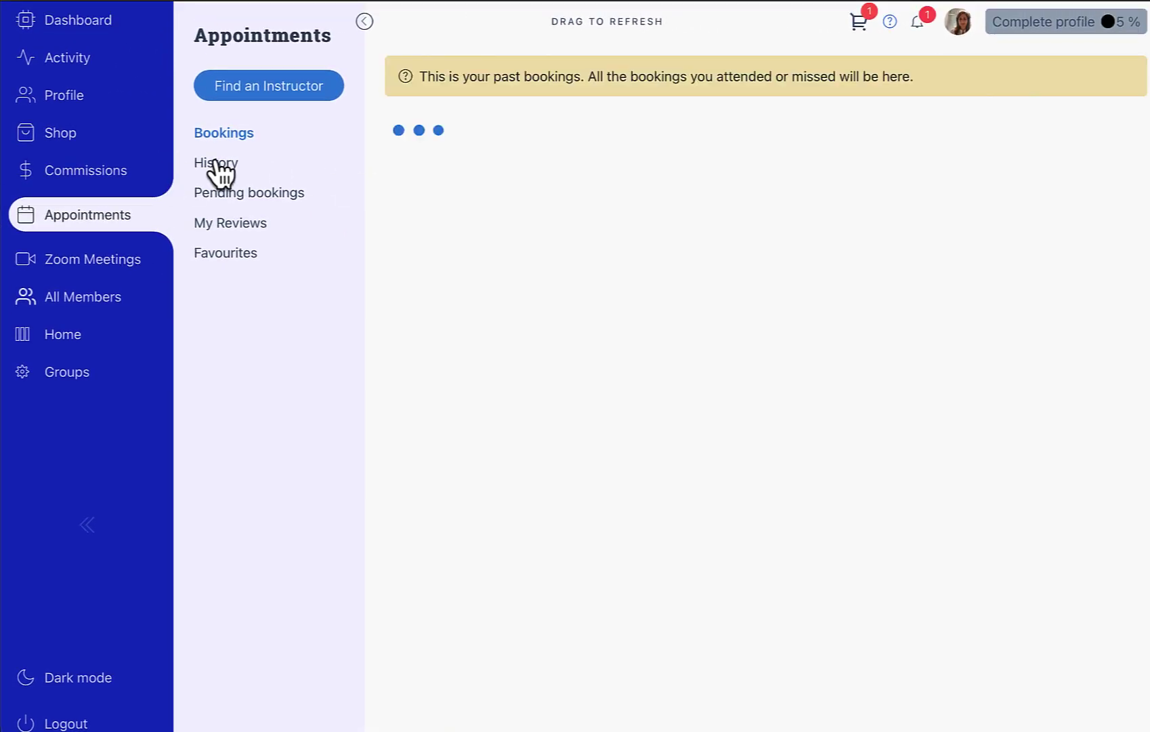
click(221, 132)
click(757, 261)
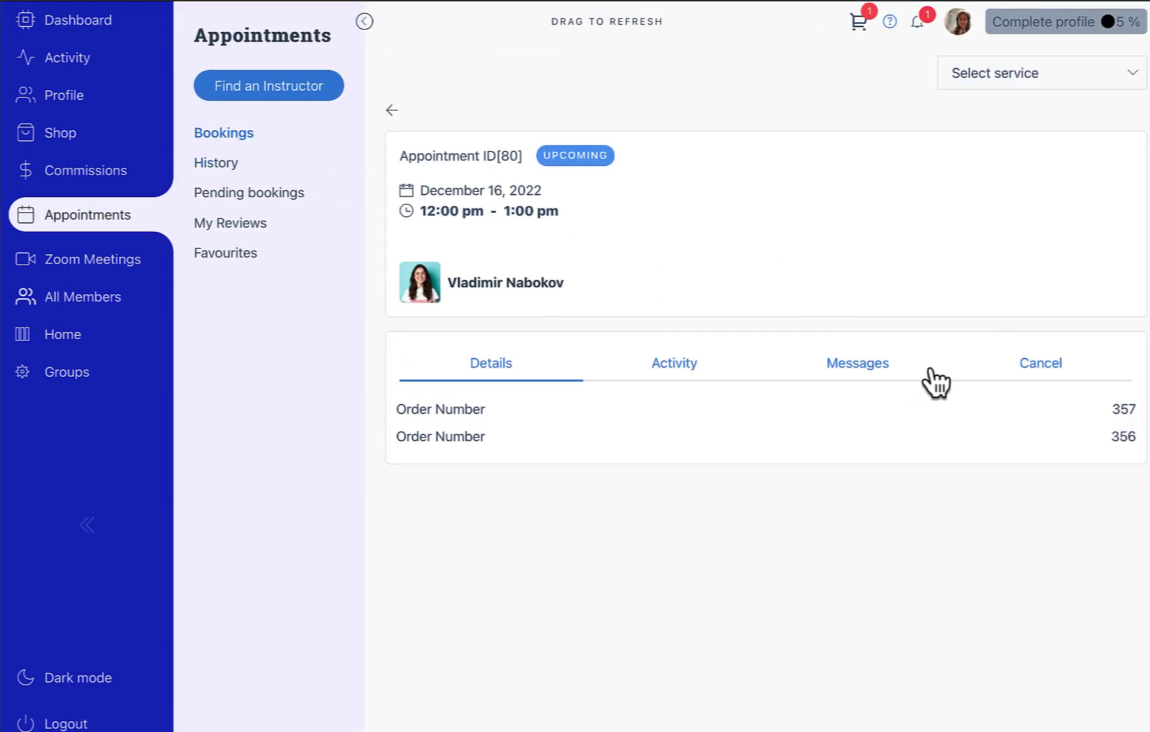
click(989, 372)
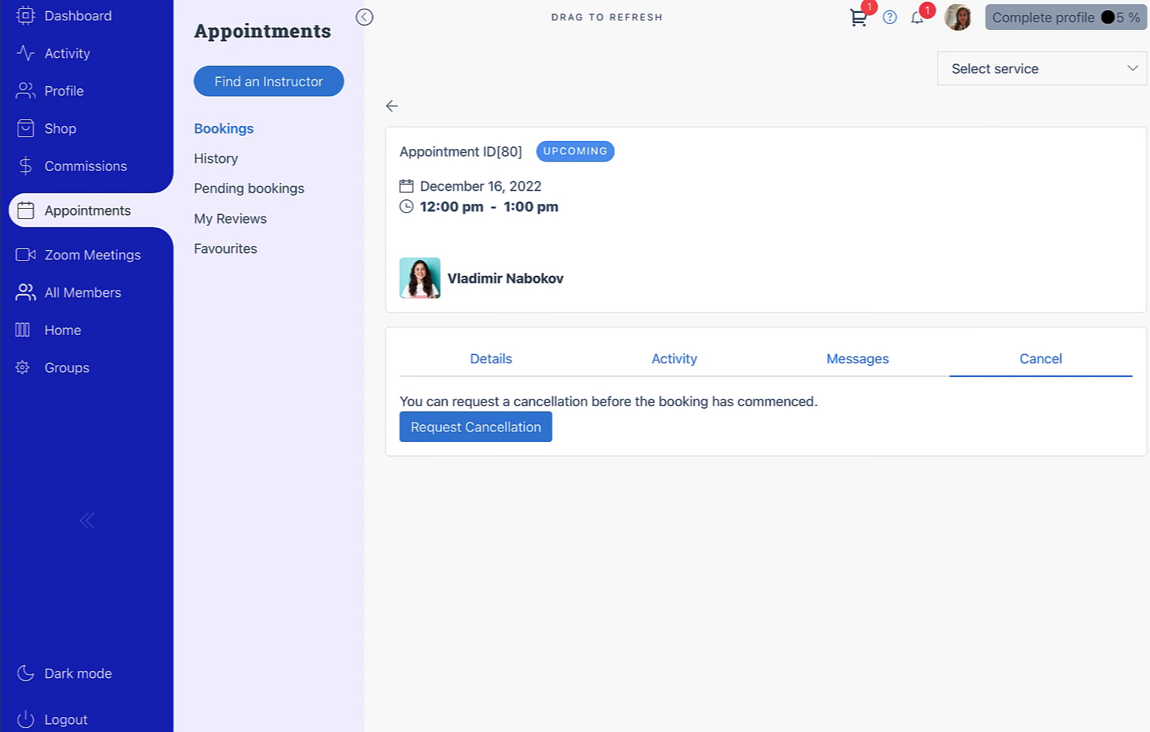
- Advance the macOS system date from 15/12/22 to 17/12/22, then return to the browser
key(super+Tab)
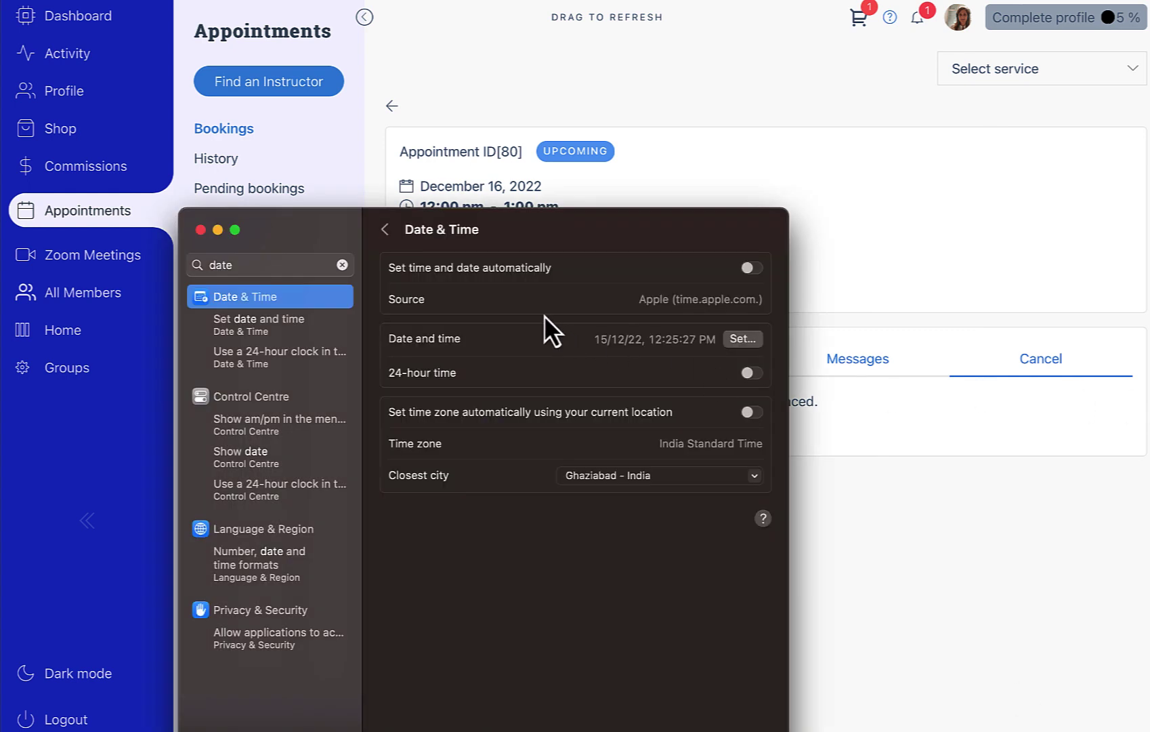
click(757, 340)
click(653, 459)
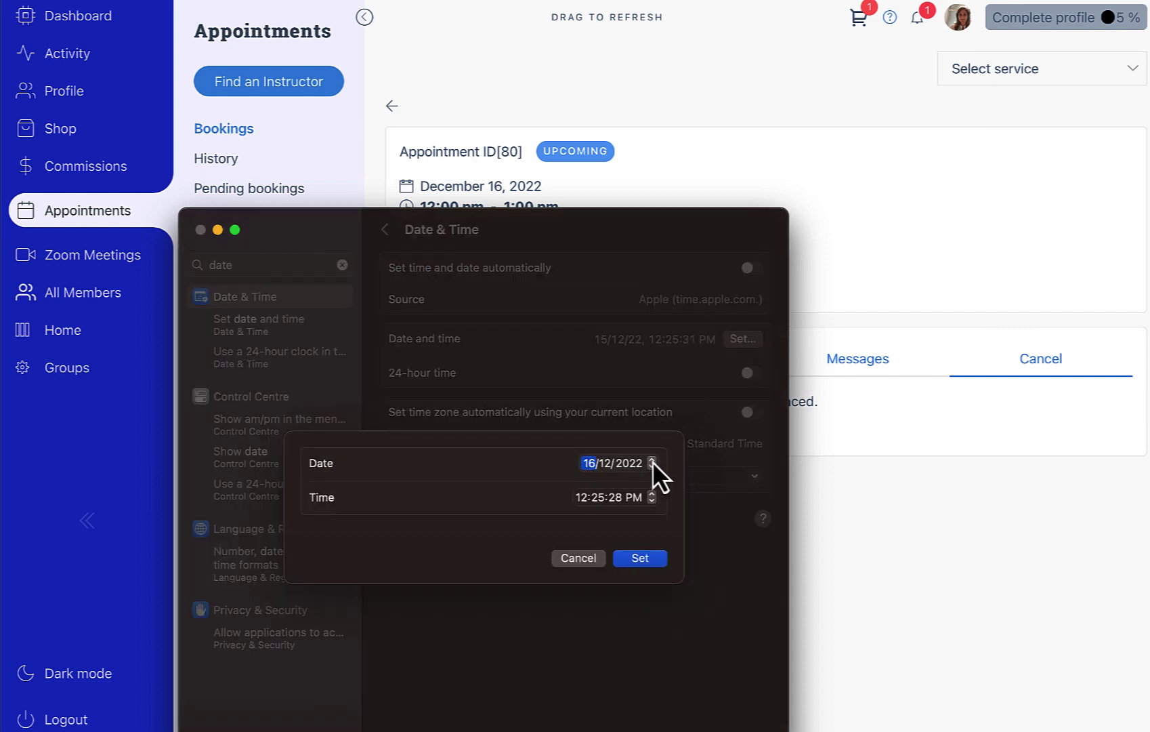
click(652, 460)
click(627, 564)
click(896, 488)
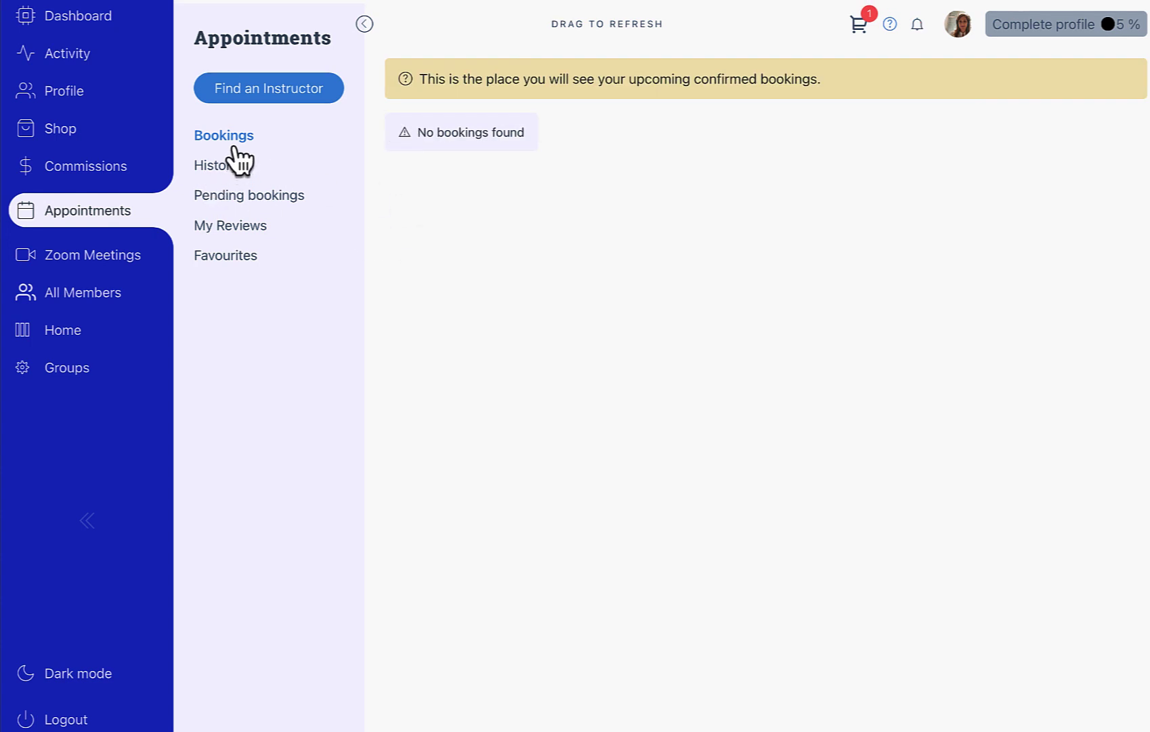
- Open appointment 80 from History and check its Activity log and Messages thread
click(215, 165)
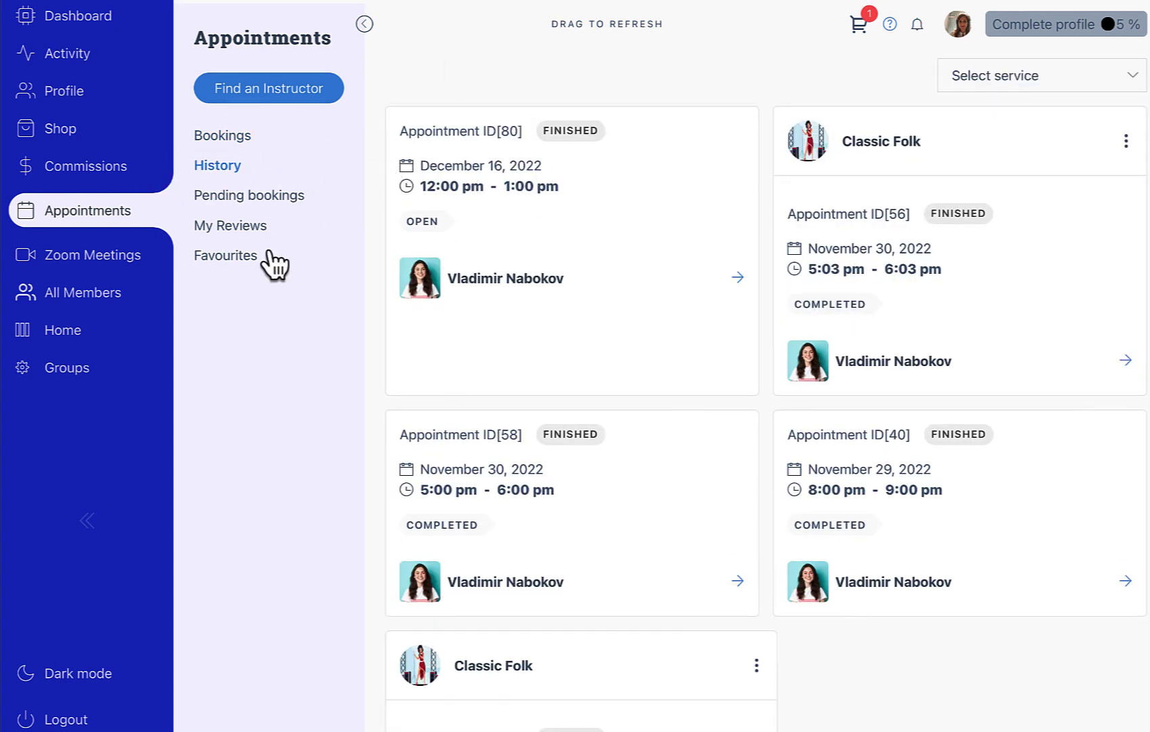
double_click(511, 130)
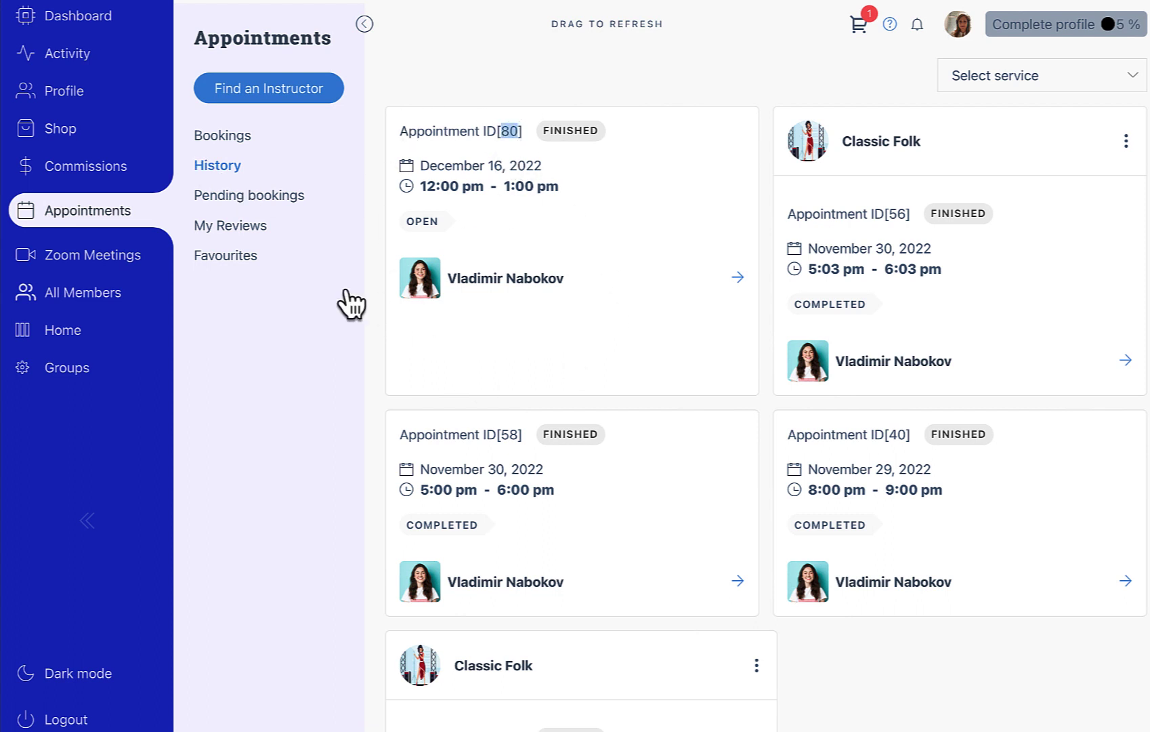
click(738, 278)
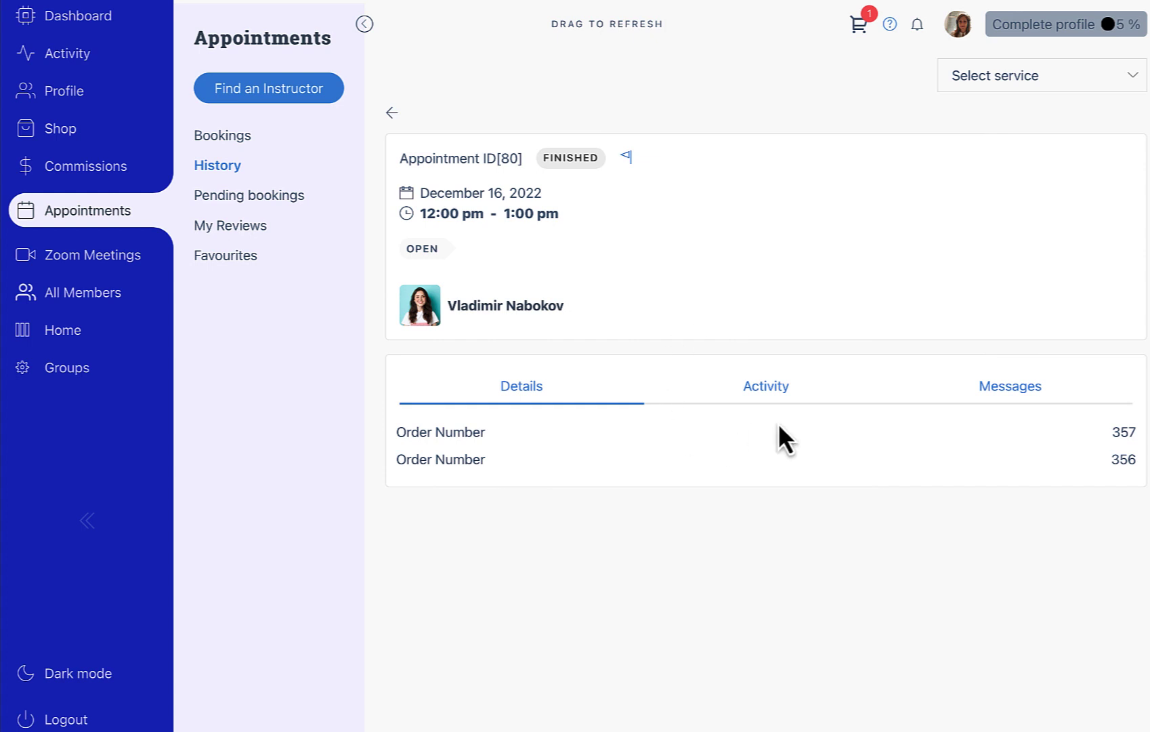
click(786, 390)
click(1035, 399)
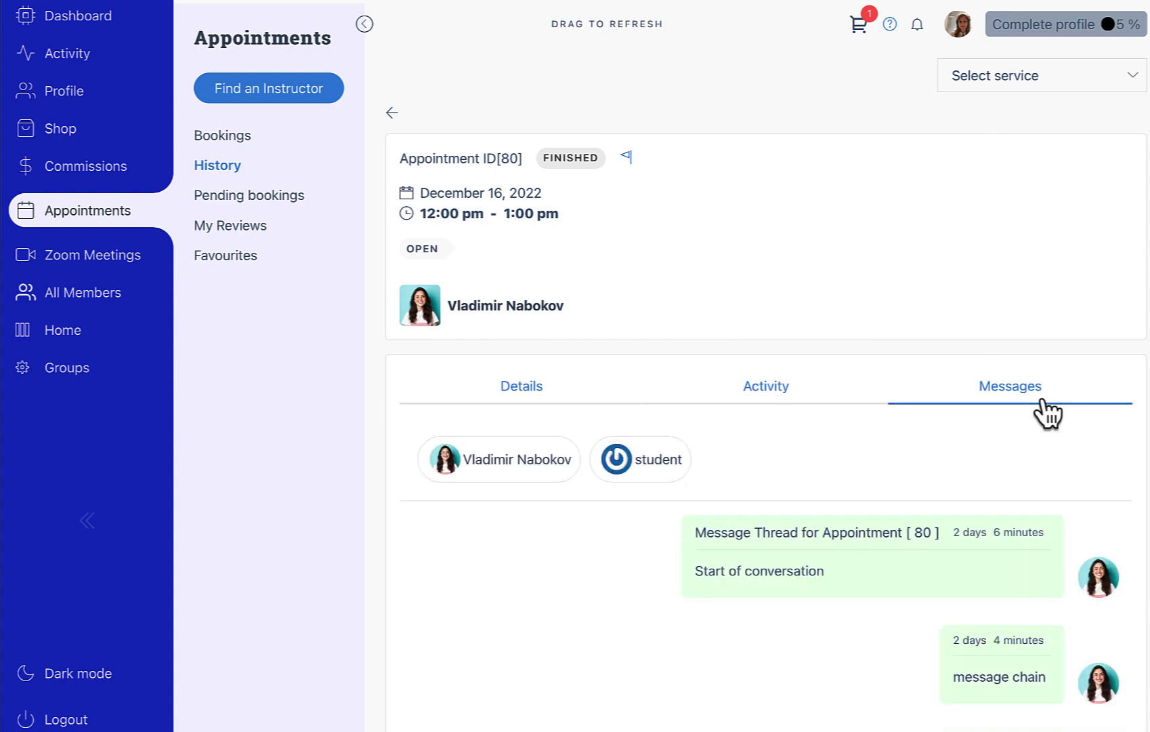
scroll(1016, 420, down, 2)
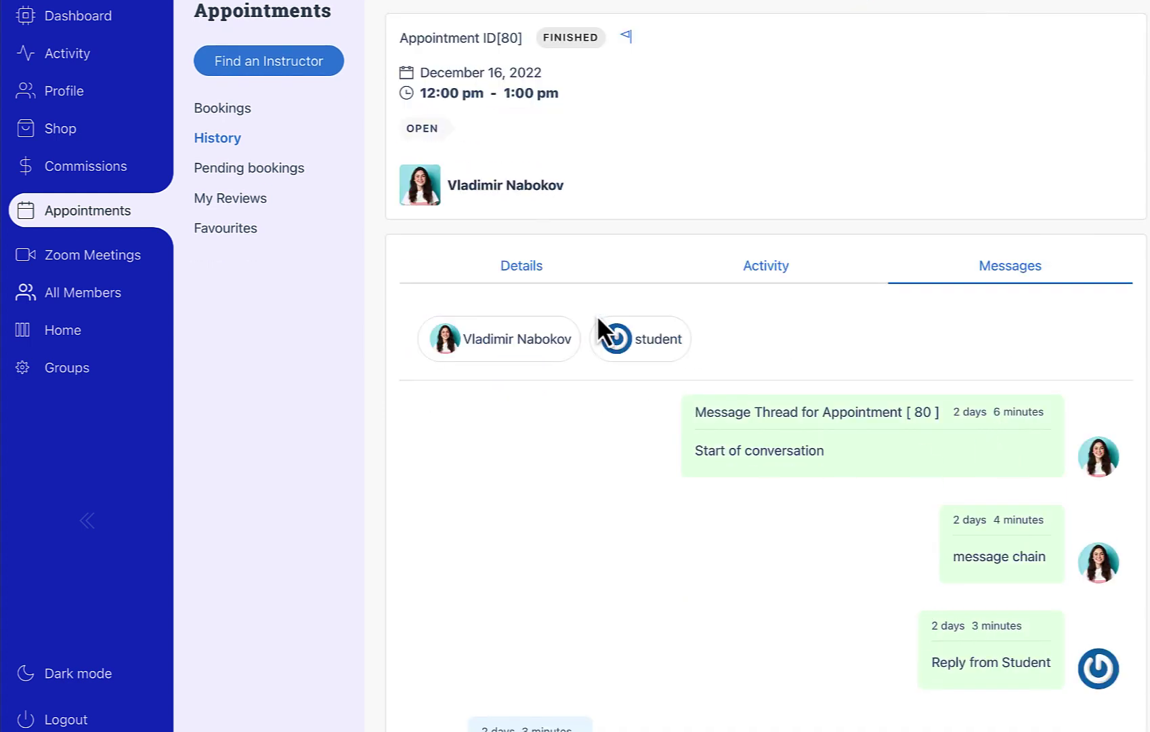
click(511, 270)
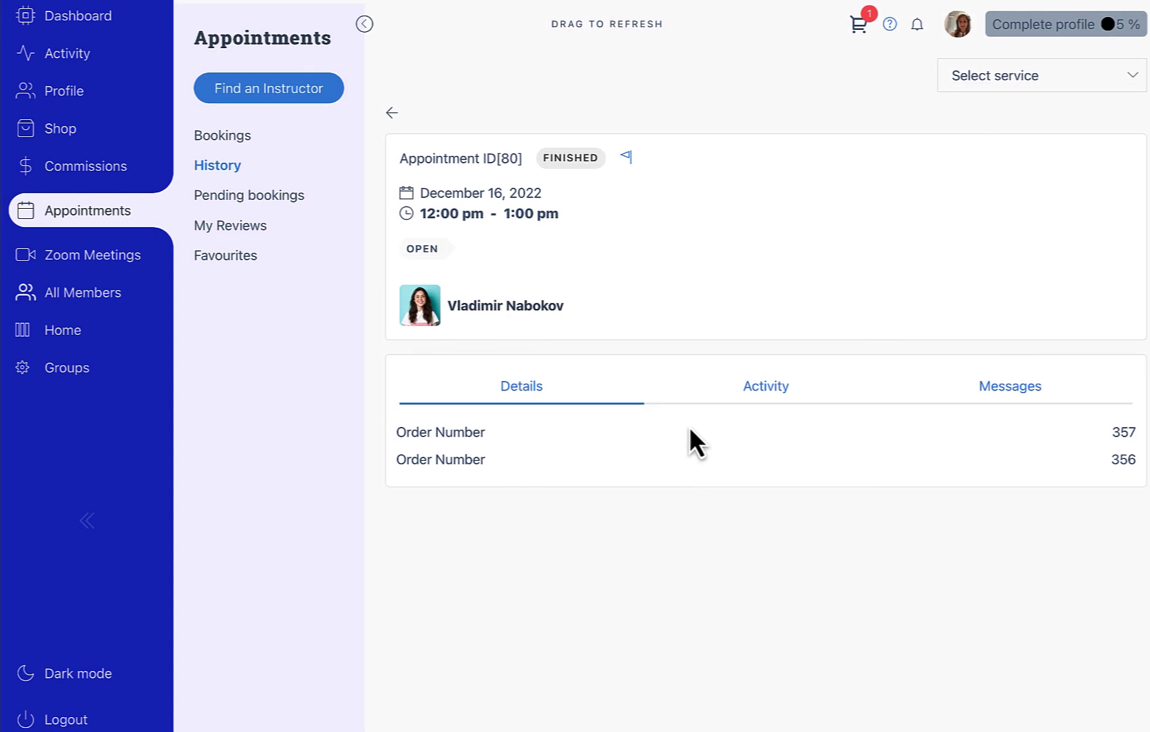
- File a dispute on appointment 80: 'Not happy with the booking. Instructor did not show up.'
click(627, 158)
click(563, 291)
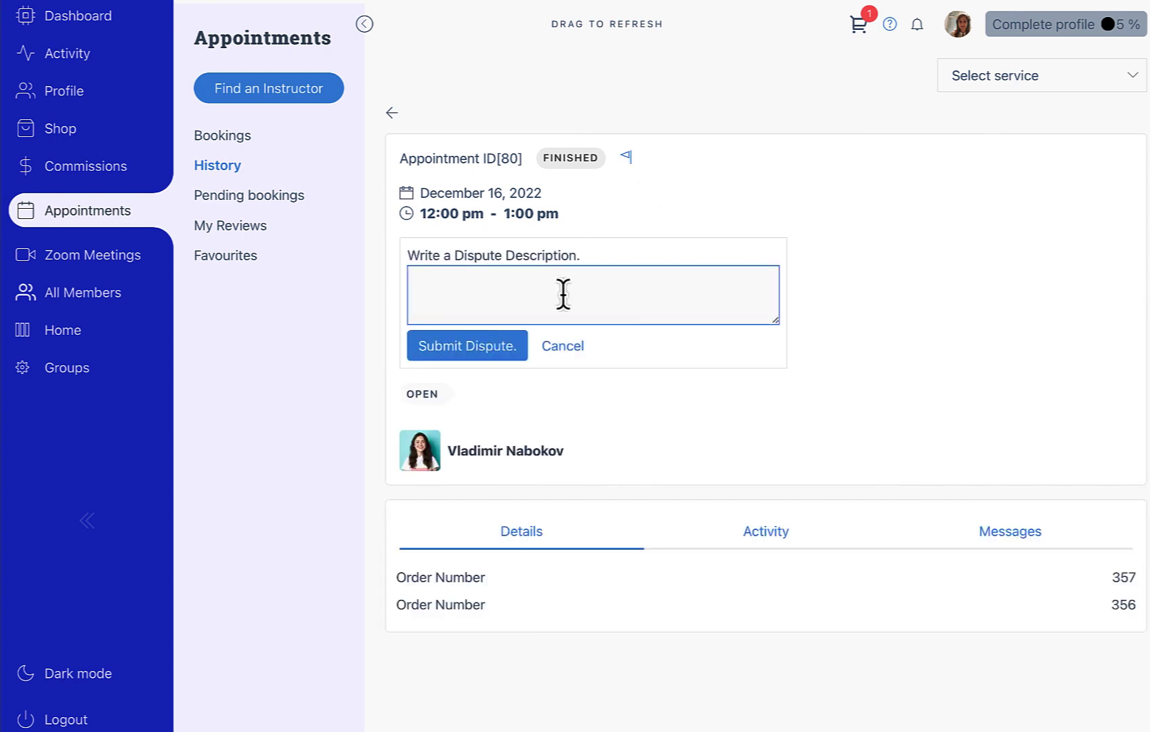
text(Not happy with the )
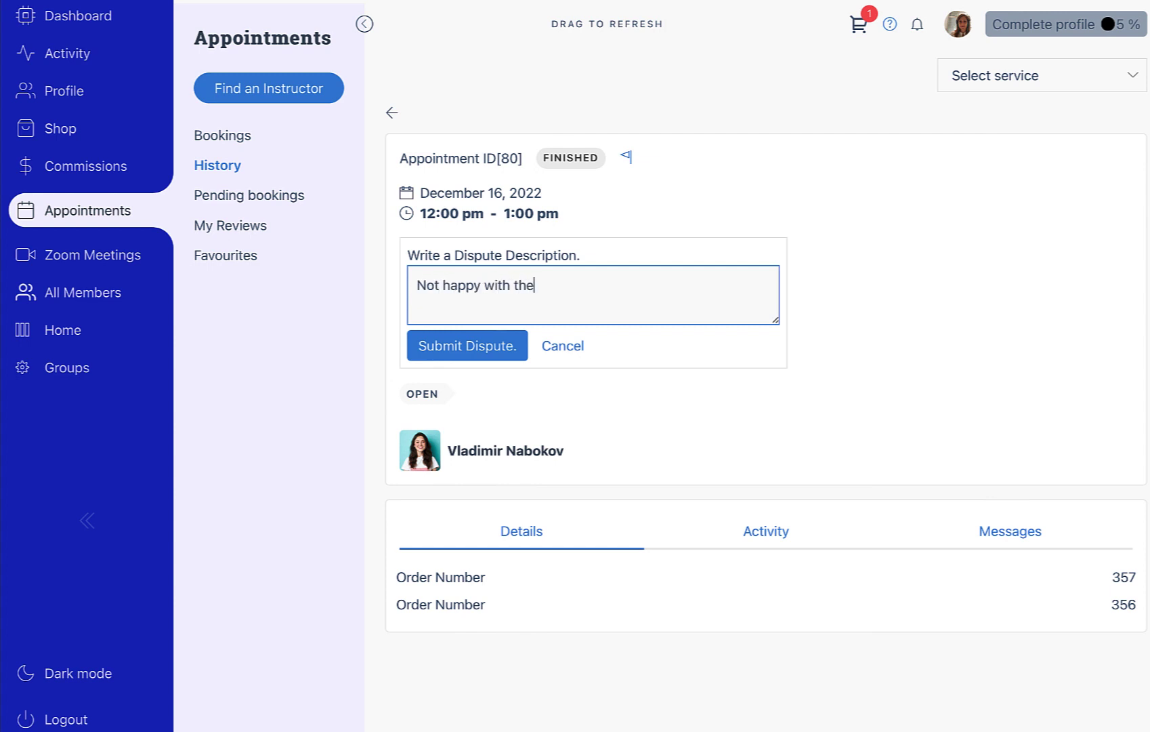
text(purchase)
double_click(564, 284)
text(booking. Instruc)
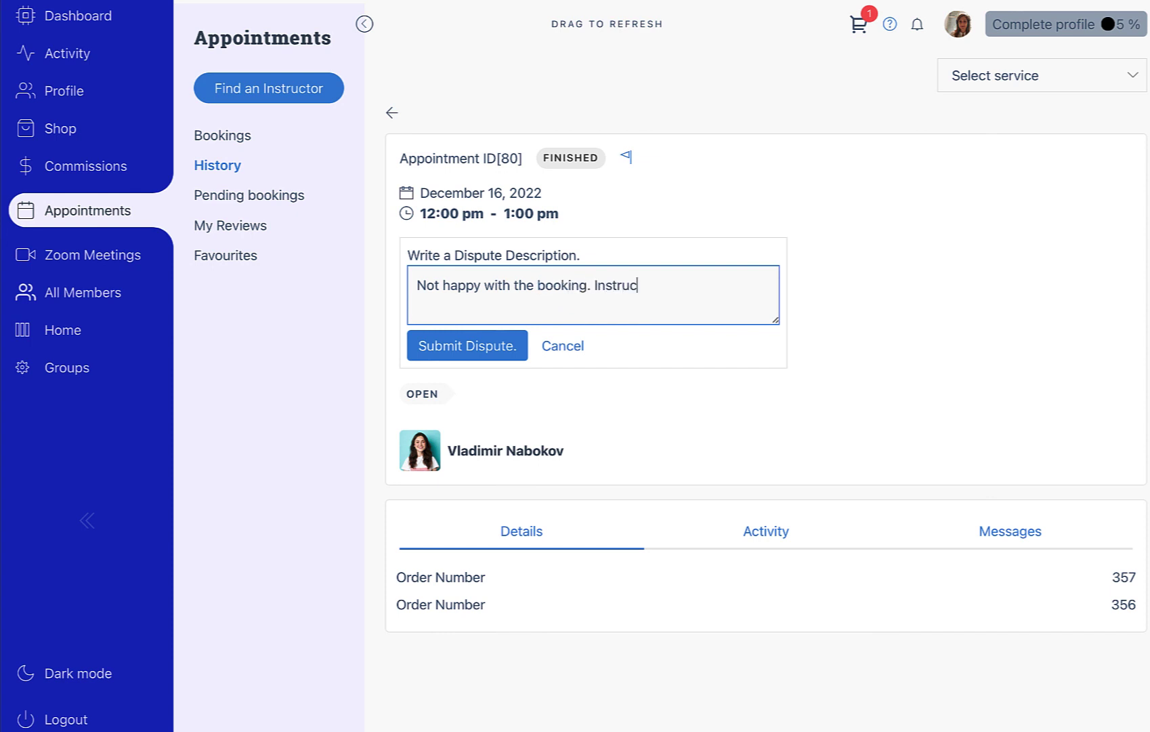
text(tor did not show up.)
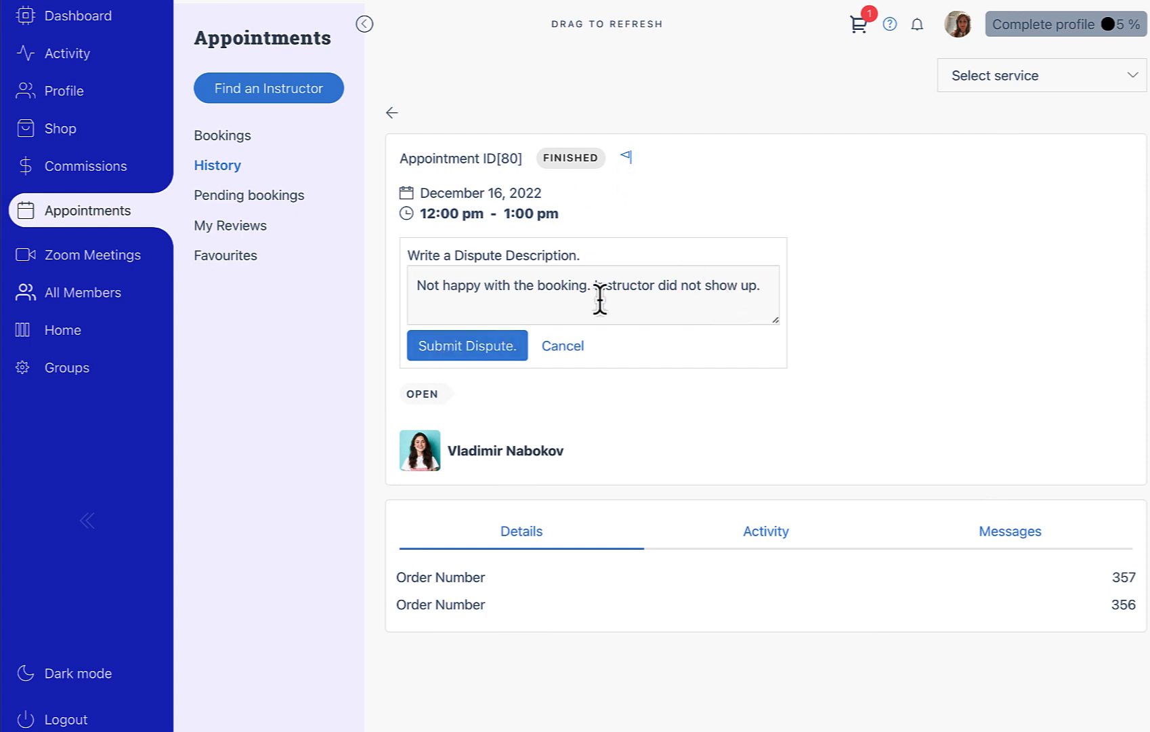
click(441, 347)
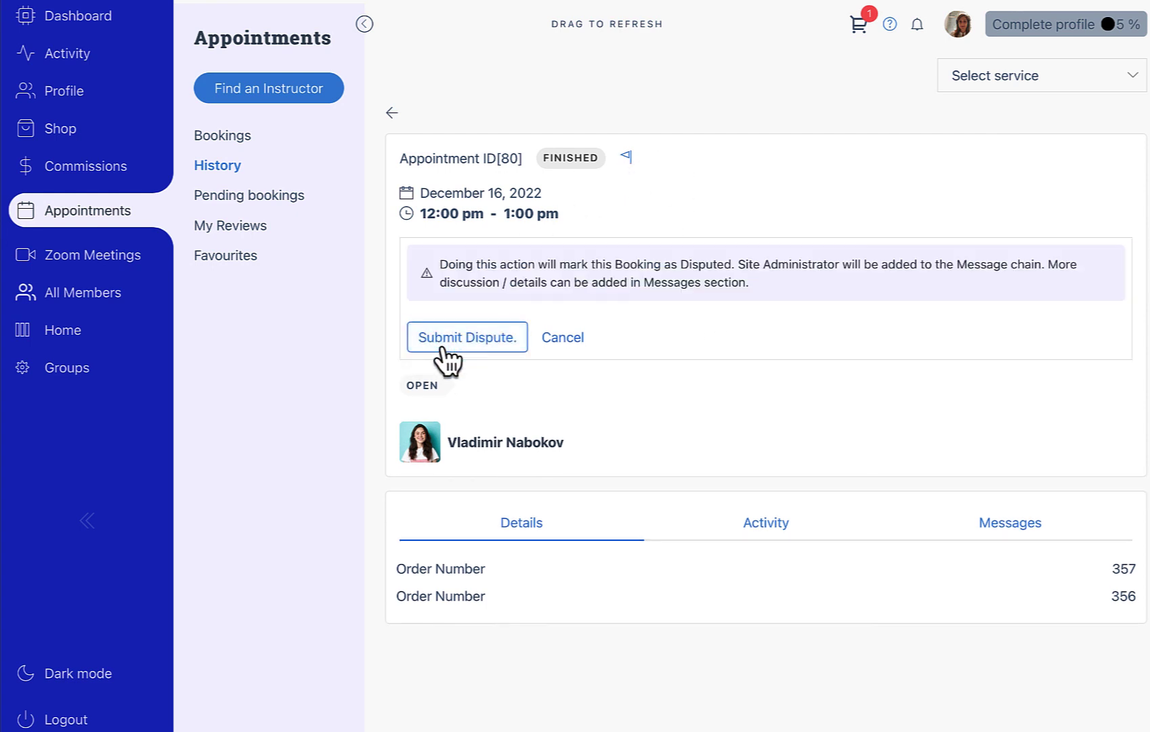
click(458, 344)
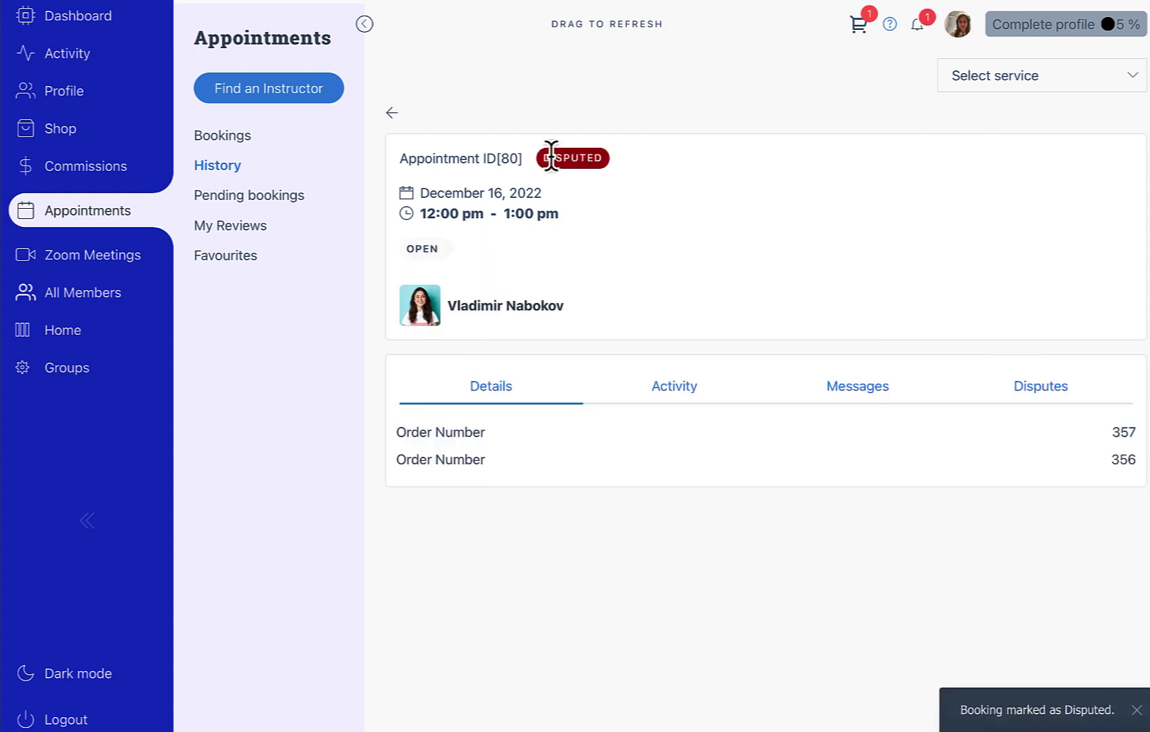
- Confirm the DISPUTED status by revisiting Bookings and History
drag(549, 155, 609, 157)
click(246, 140)
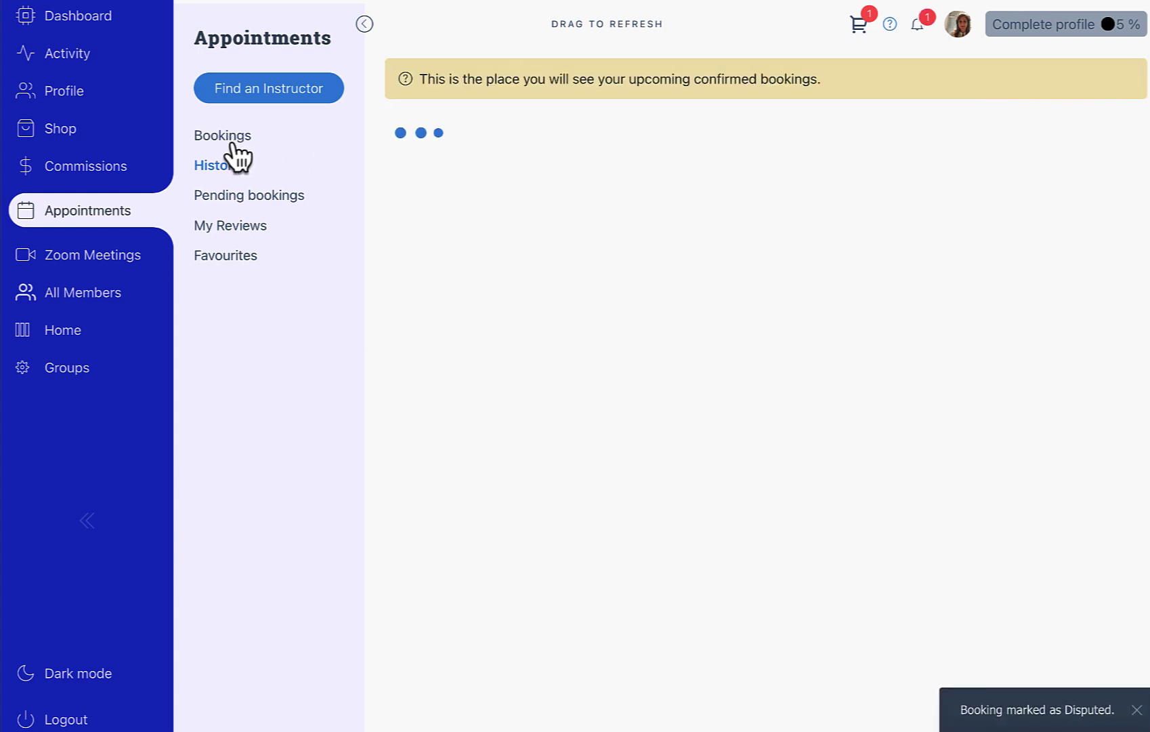
click(225, 171)
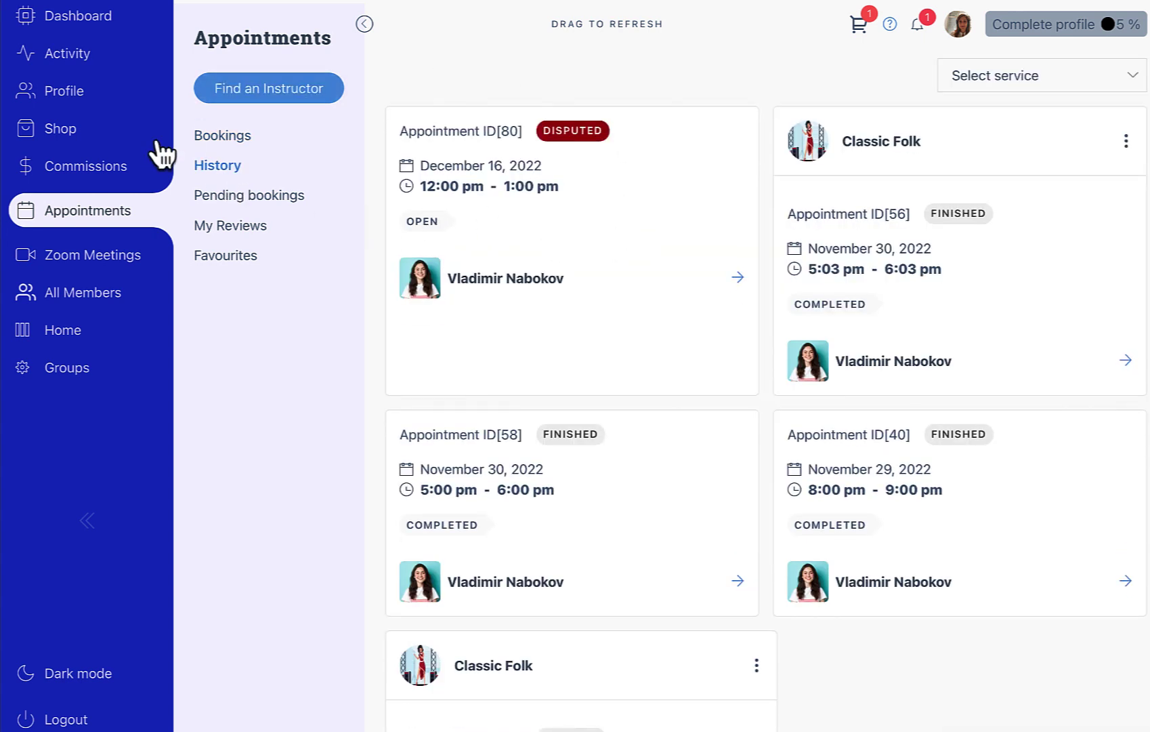
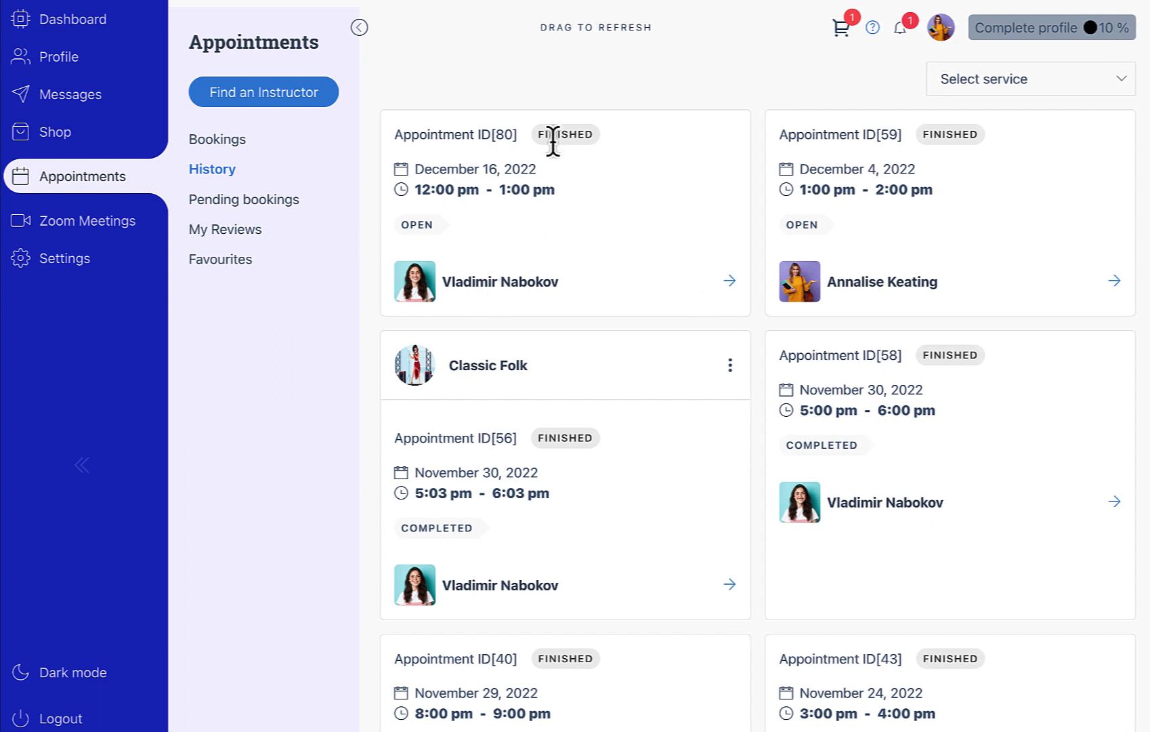
- Open appointment 80's details, flag it for a dispute, and start the description with 'Ins'
click(725, 282)
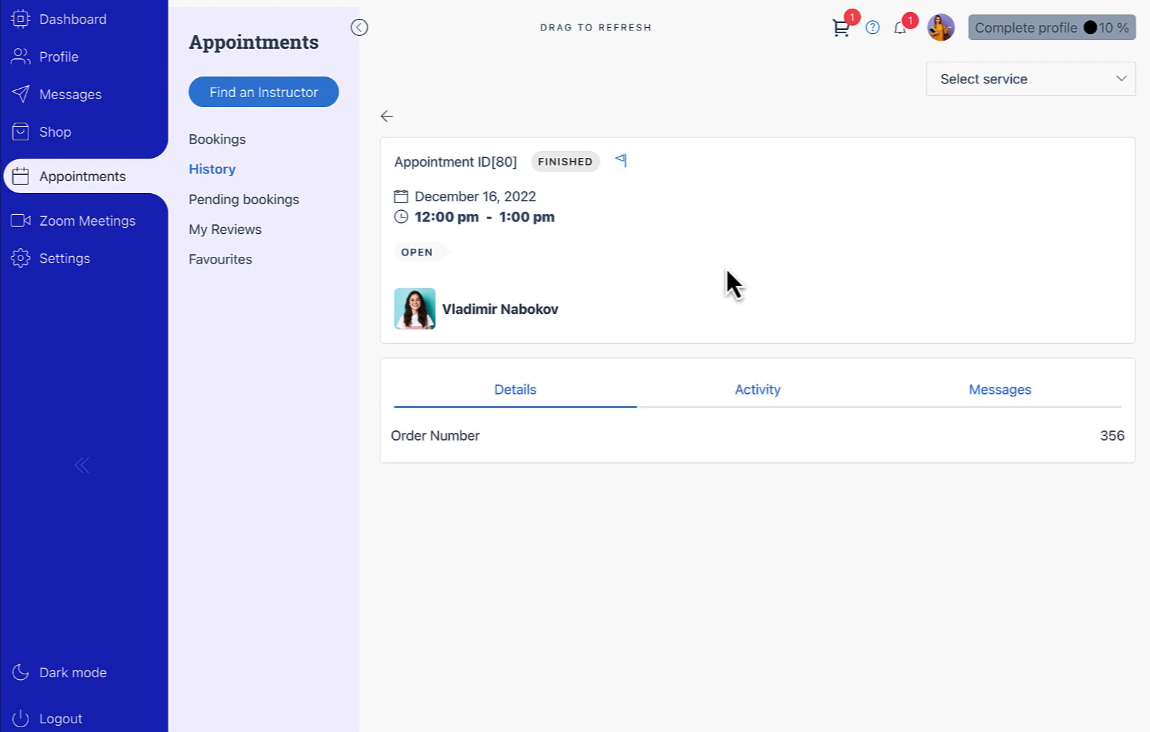
click(621, 161)
click(561, 307)
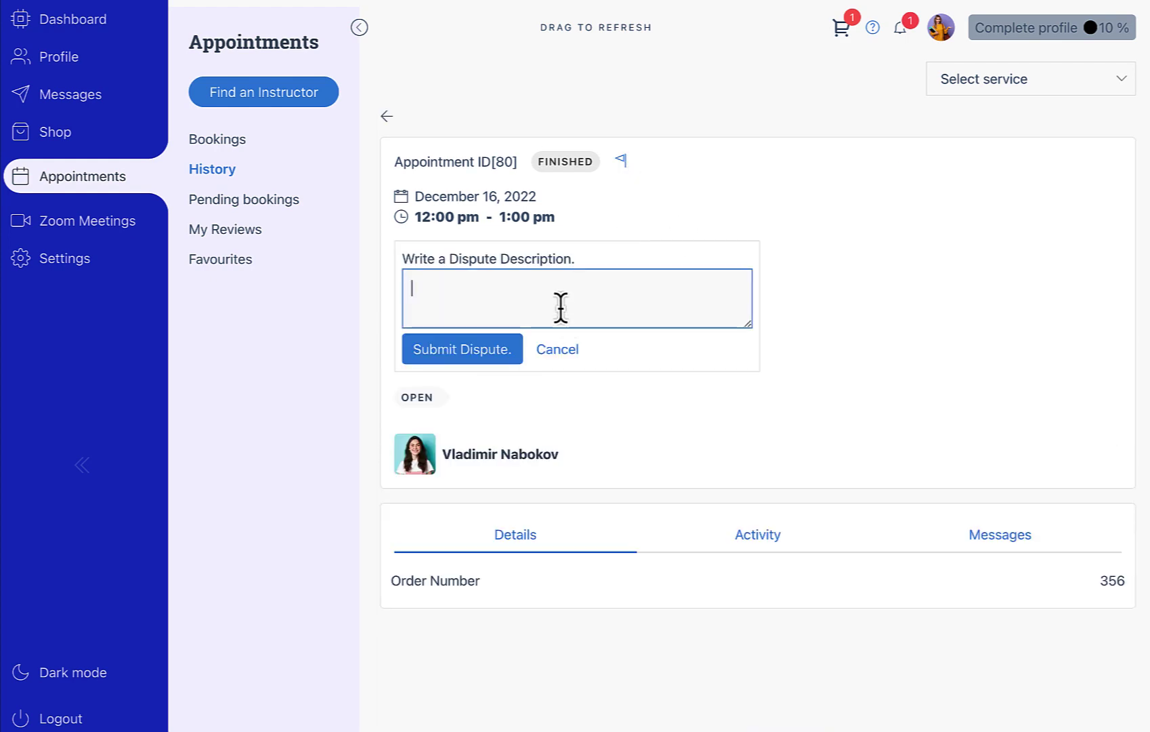
text(Ins)
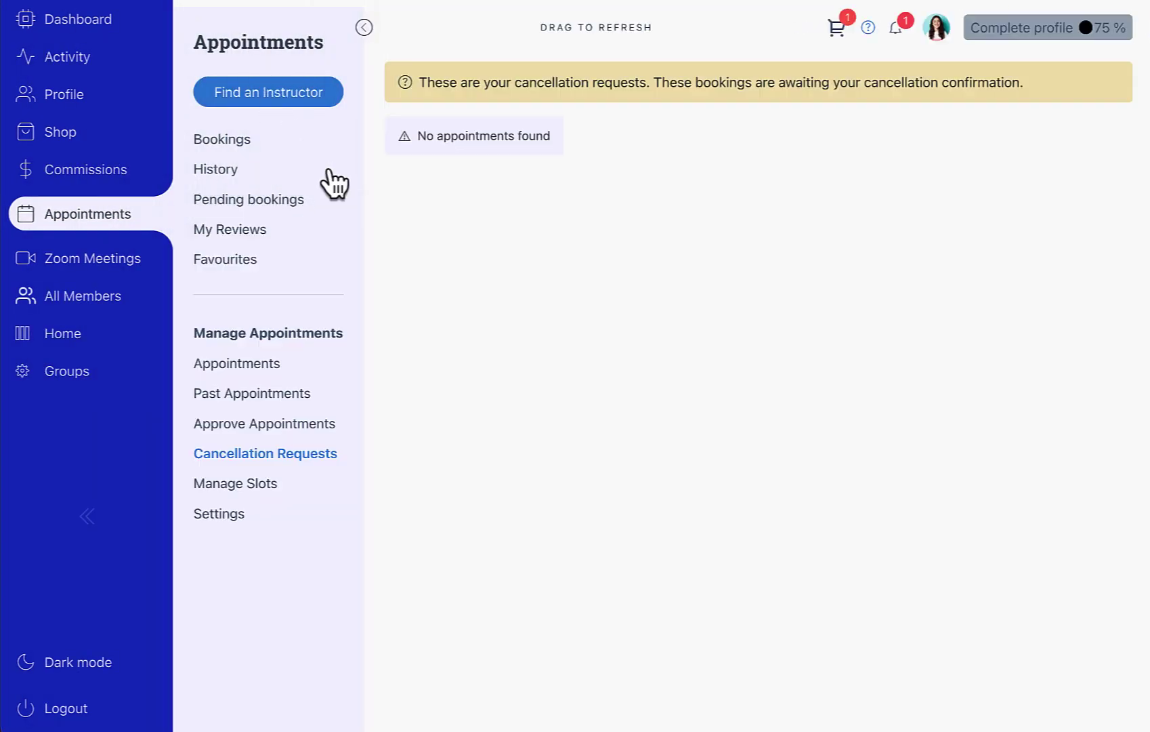
- Under Approve Appointments, go to Cancellation Requests and open disputed appointment 80
click(284, 425)
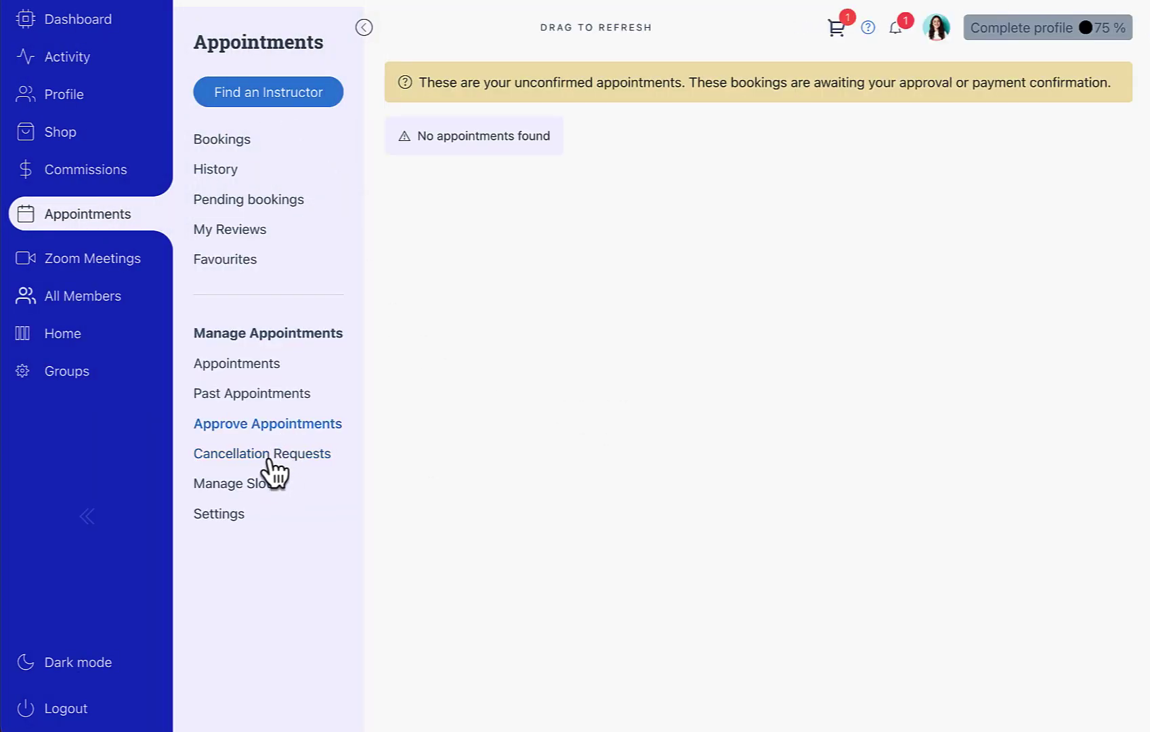
click(274, 457)
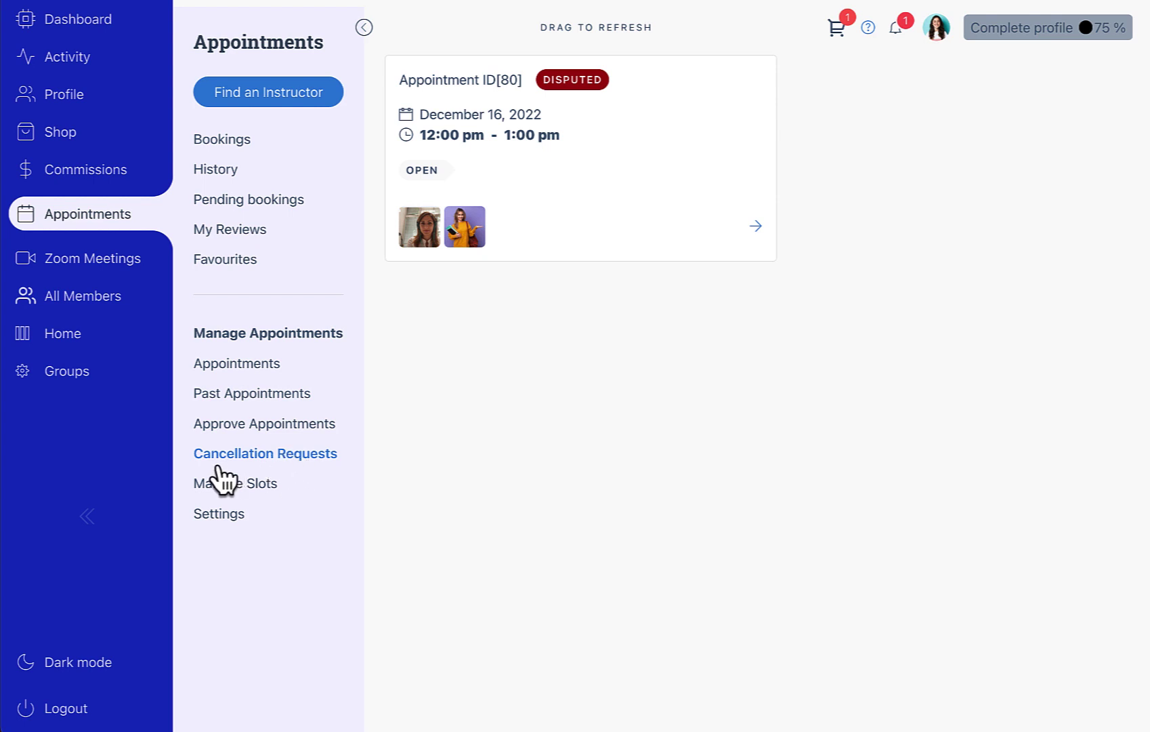
click(756, 226)
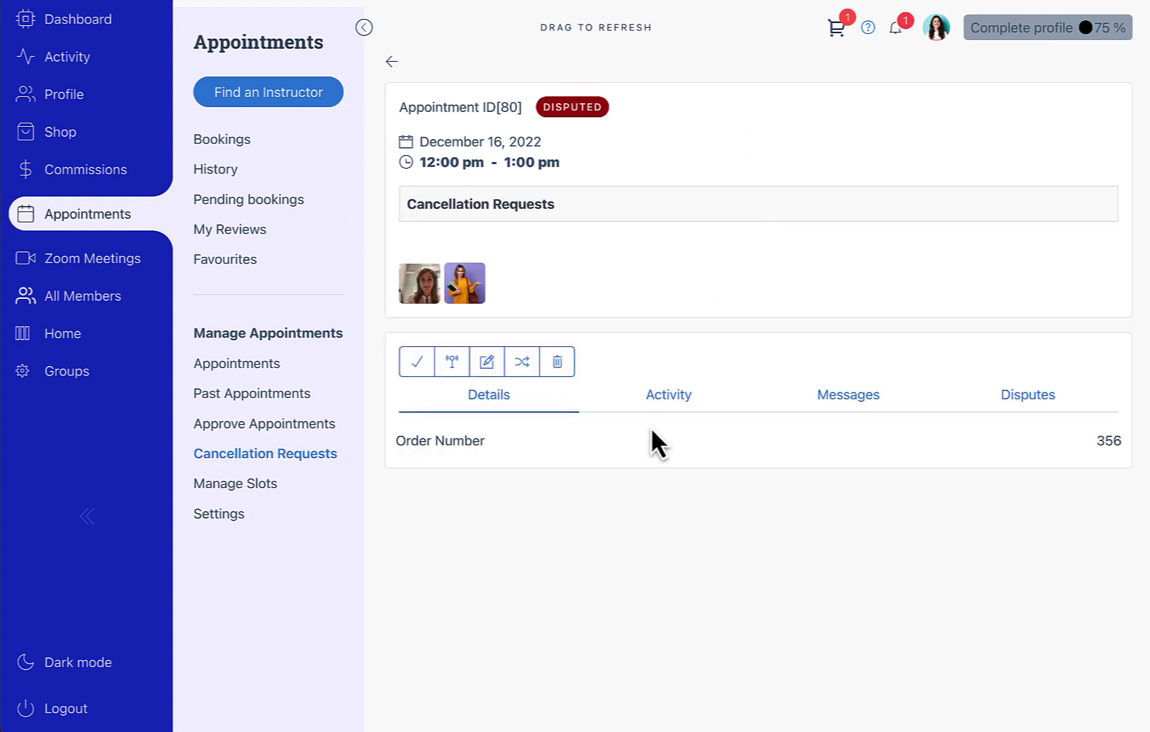
- Review appointment 80's disputes, highlighting the student1 name, then switch to its messages
click(1030, 411)
scroll(836, 462, down, 4)
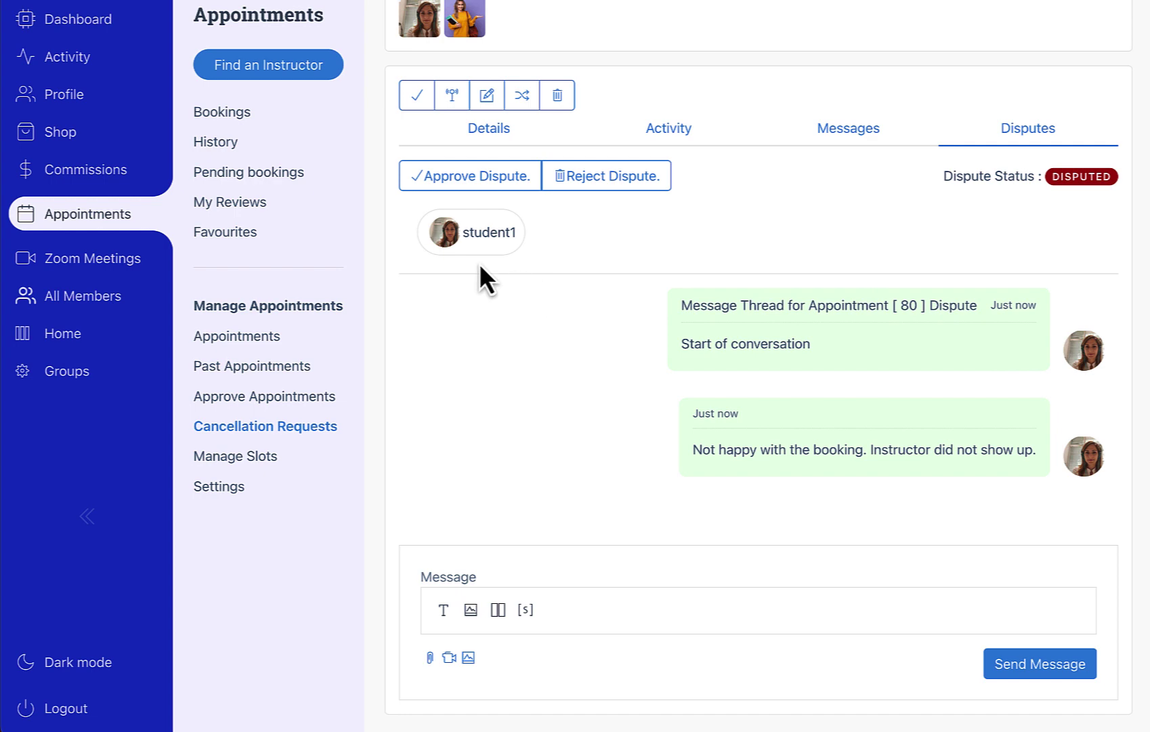
drag(469, 233, 531, 240)
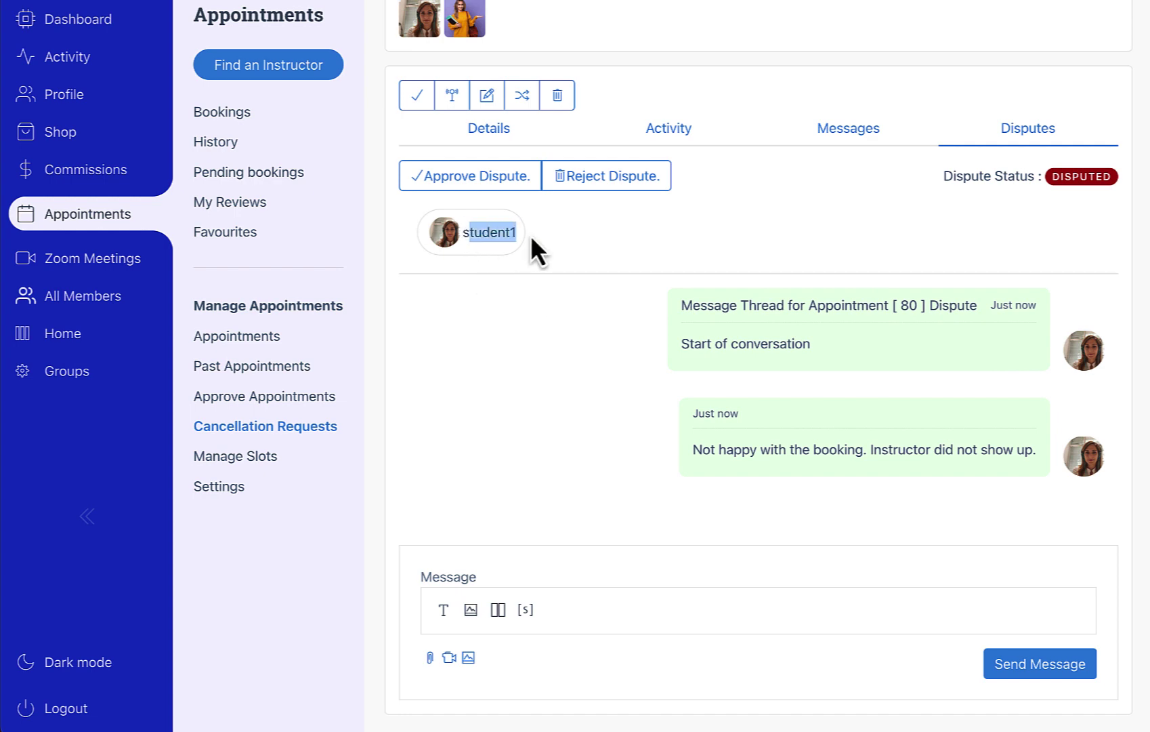
click(823, 134)
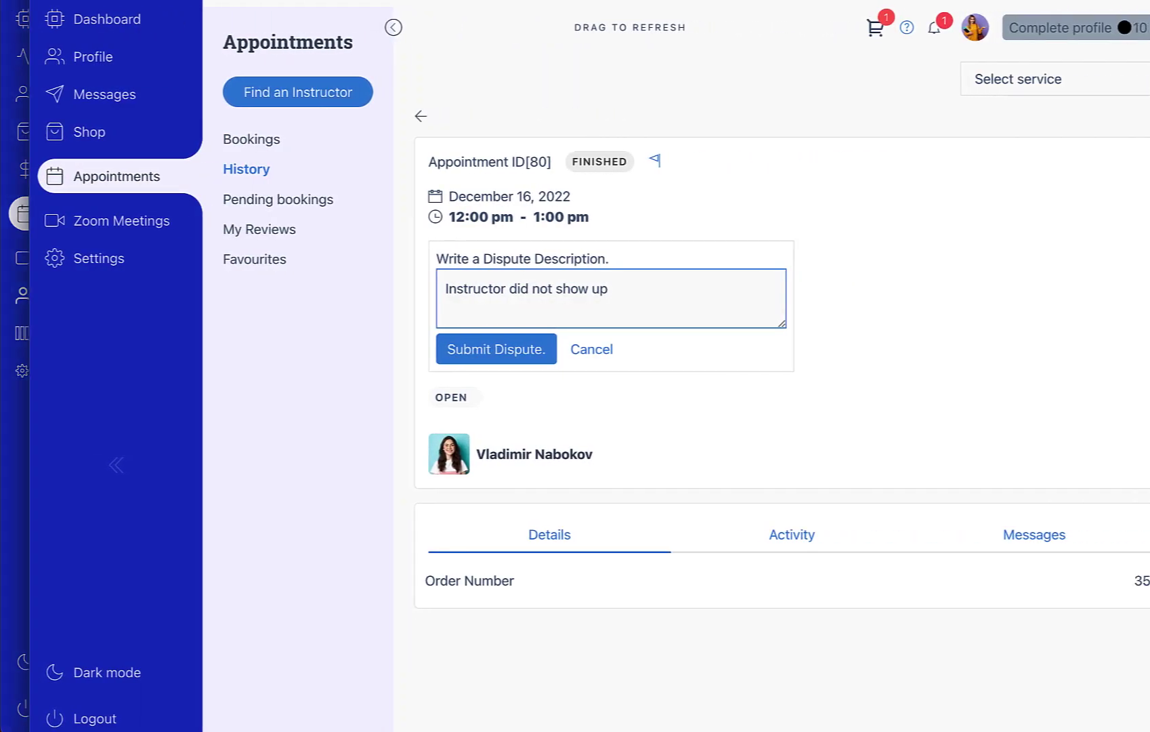
- Submit and confirm the 'Instructor did not show up' dispute, then return to the booking history
click(444, 349)
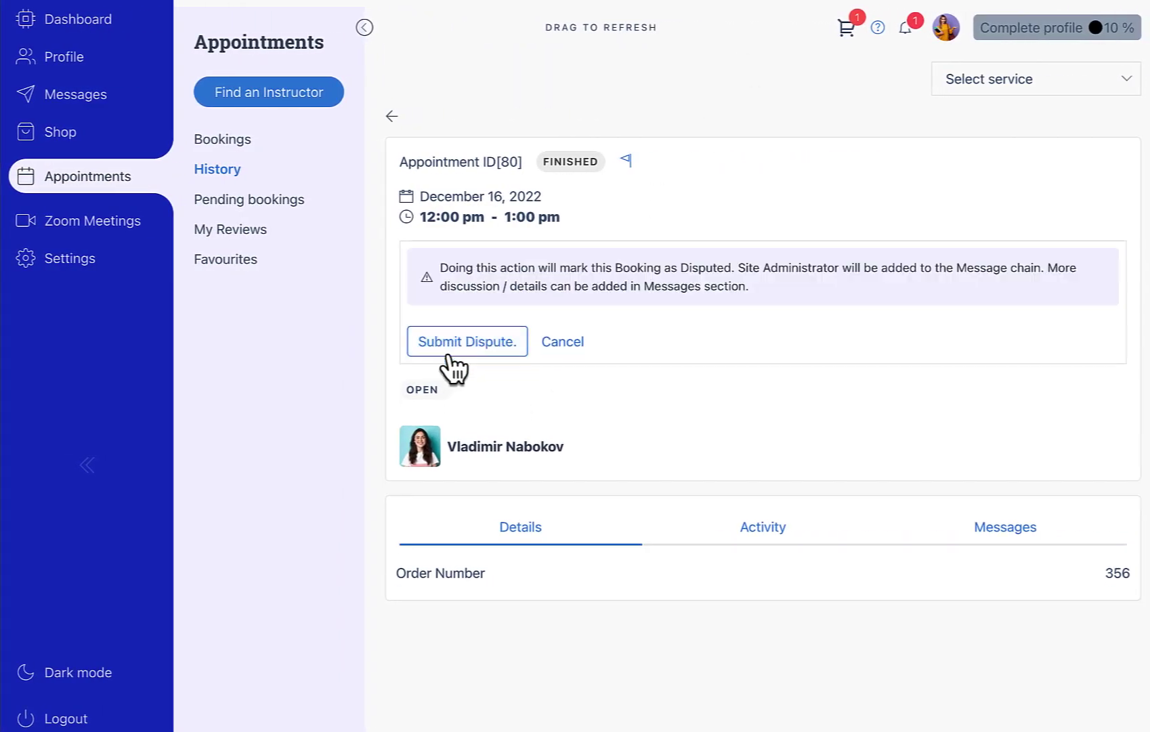
click(452, 346)
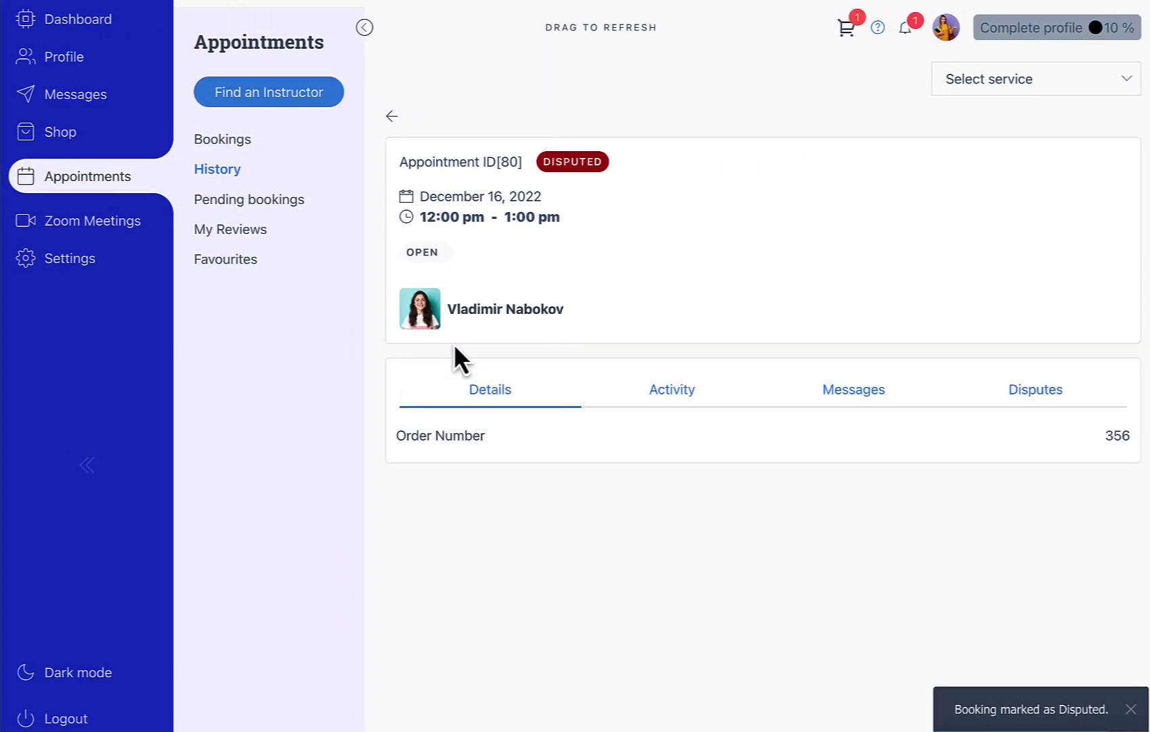
click(221, 195)
click(218, 170)
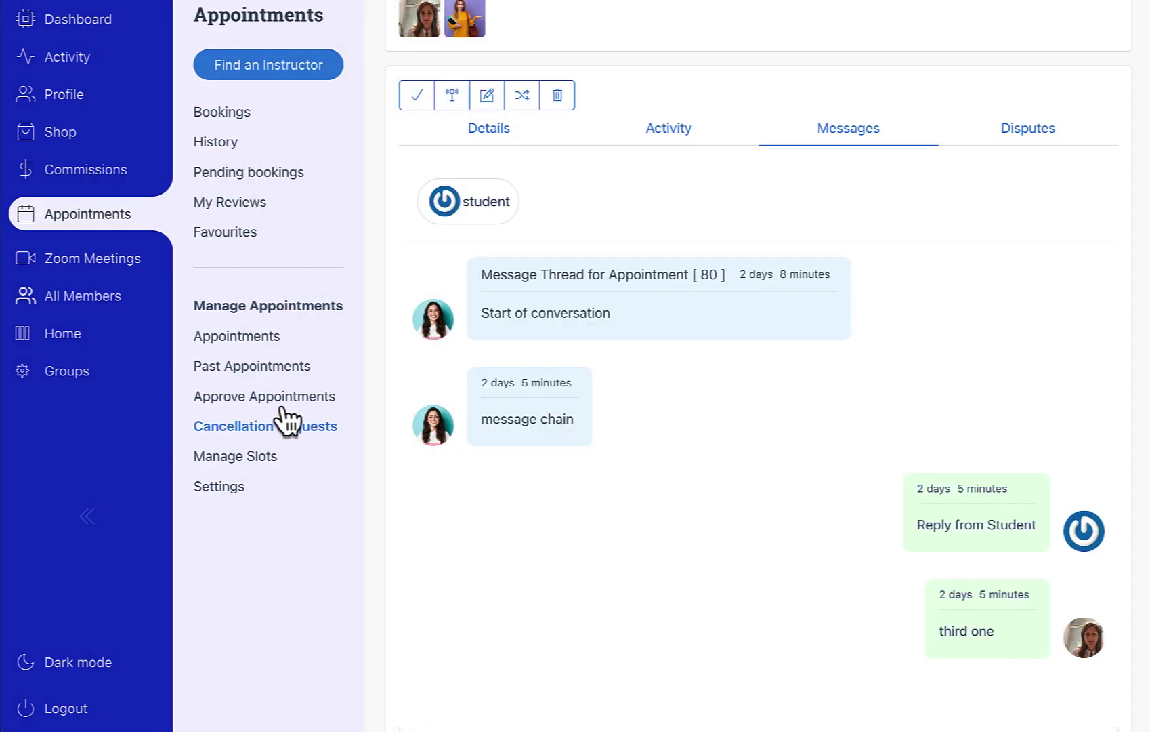
- Open the first disputed appointment from Cancellation Requests and scroll through its dispute threads
click(274, 400)
click(268, 447)
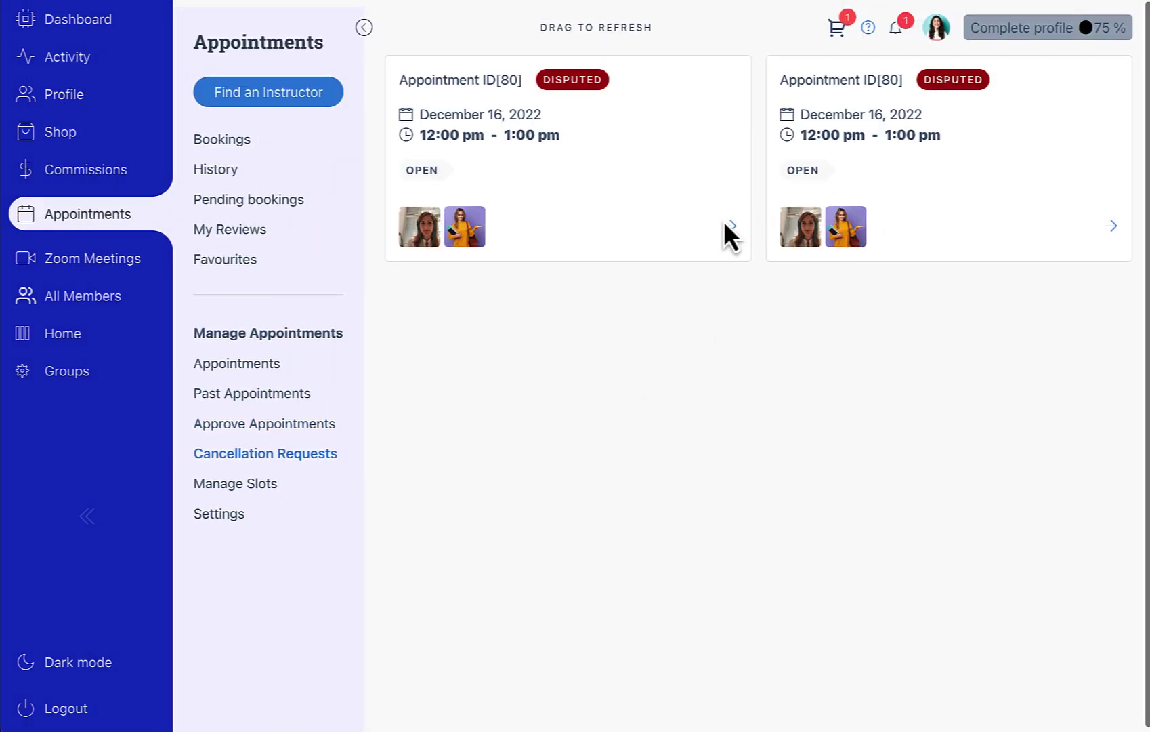
click(730, 226)
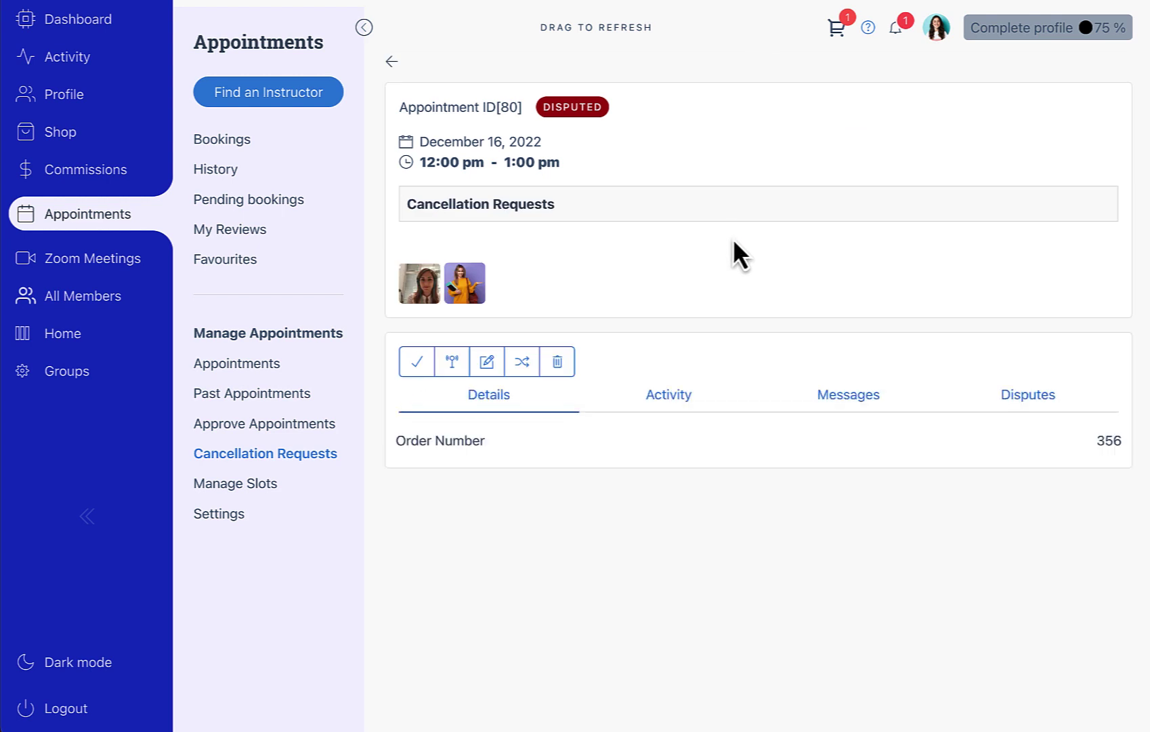
click(1037, 404)
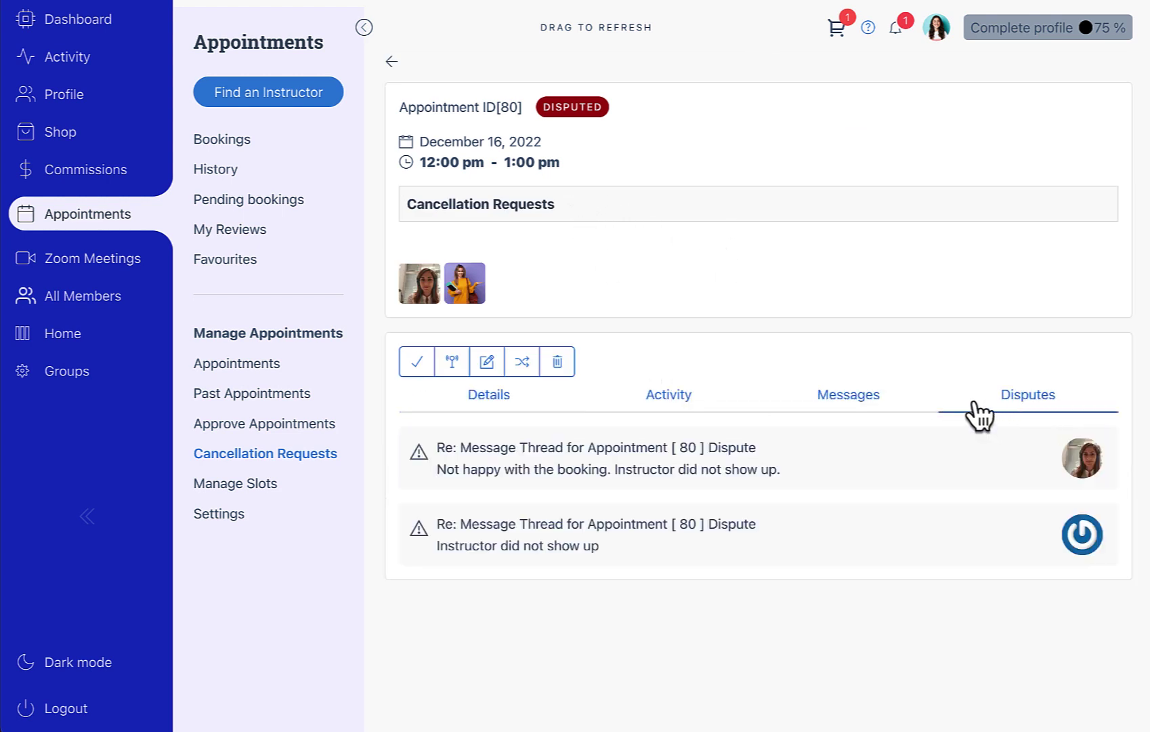
scroll(873, 316, down, 1)
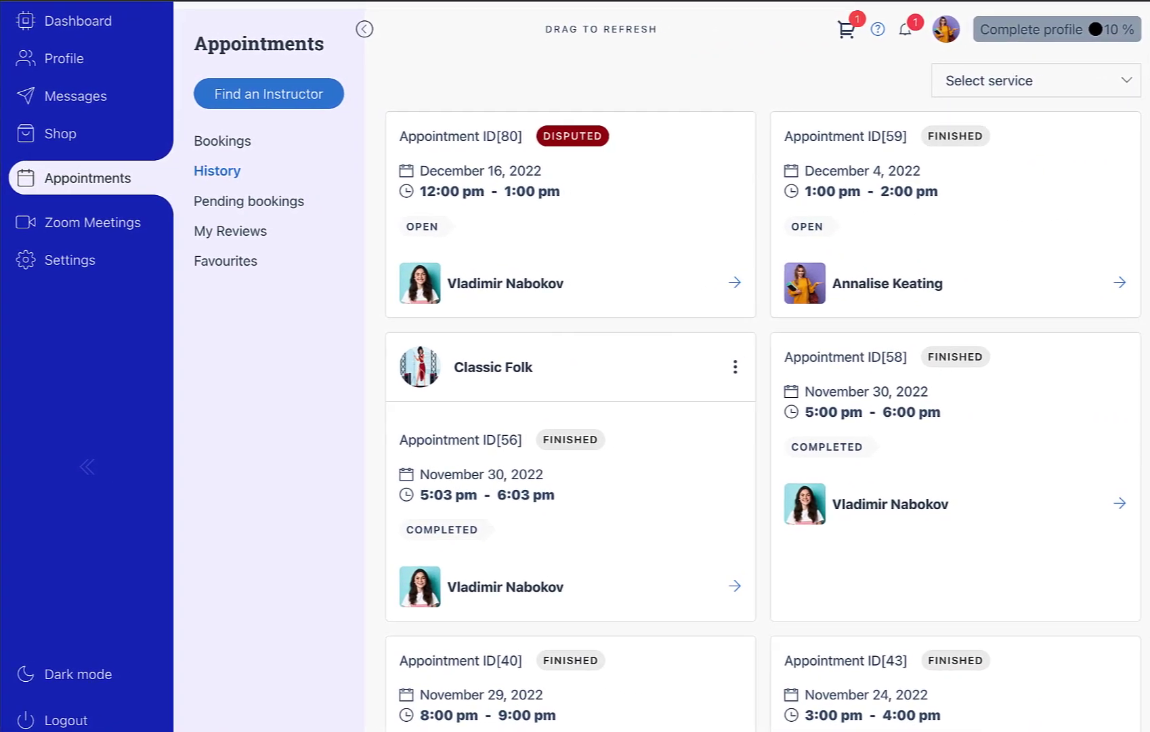
- Open appointment 80's Disputes tab and scroll through the no-show thread to confirm Disputed status
click(733, 285)
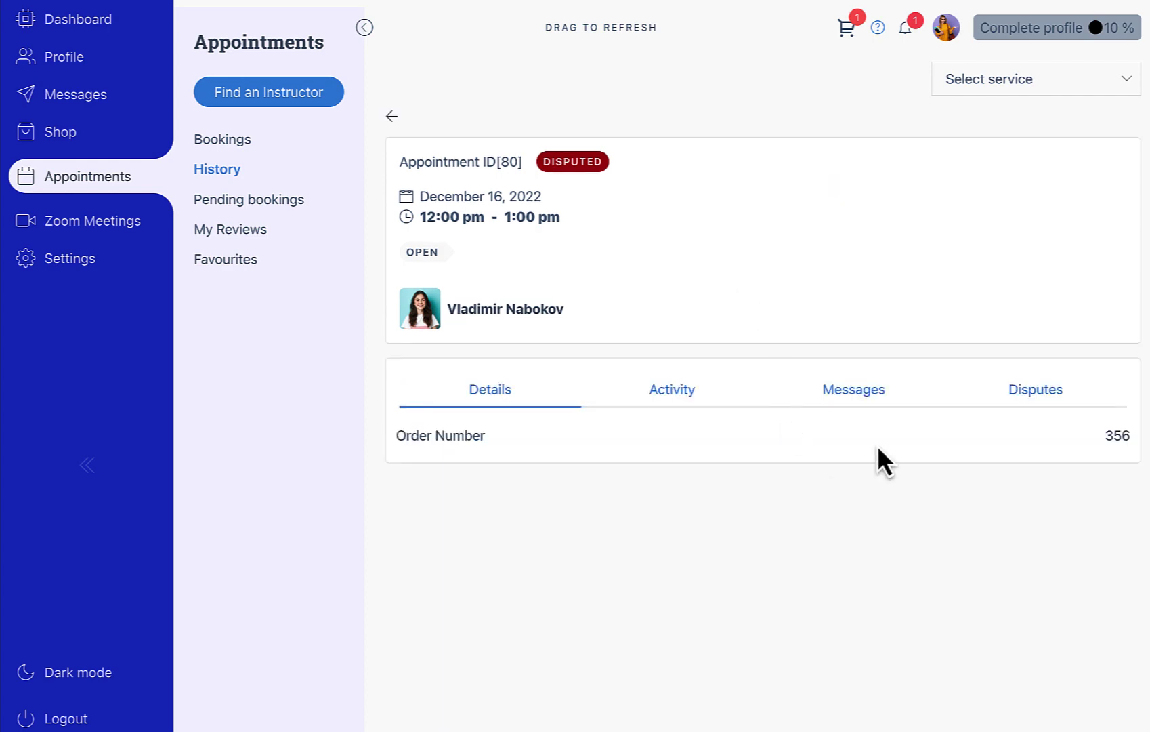
click(1021, 395)
scroll(675, 539, down, 4)
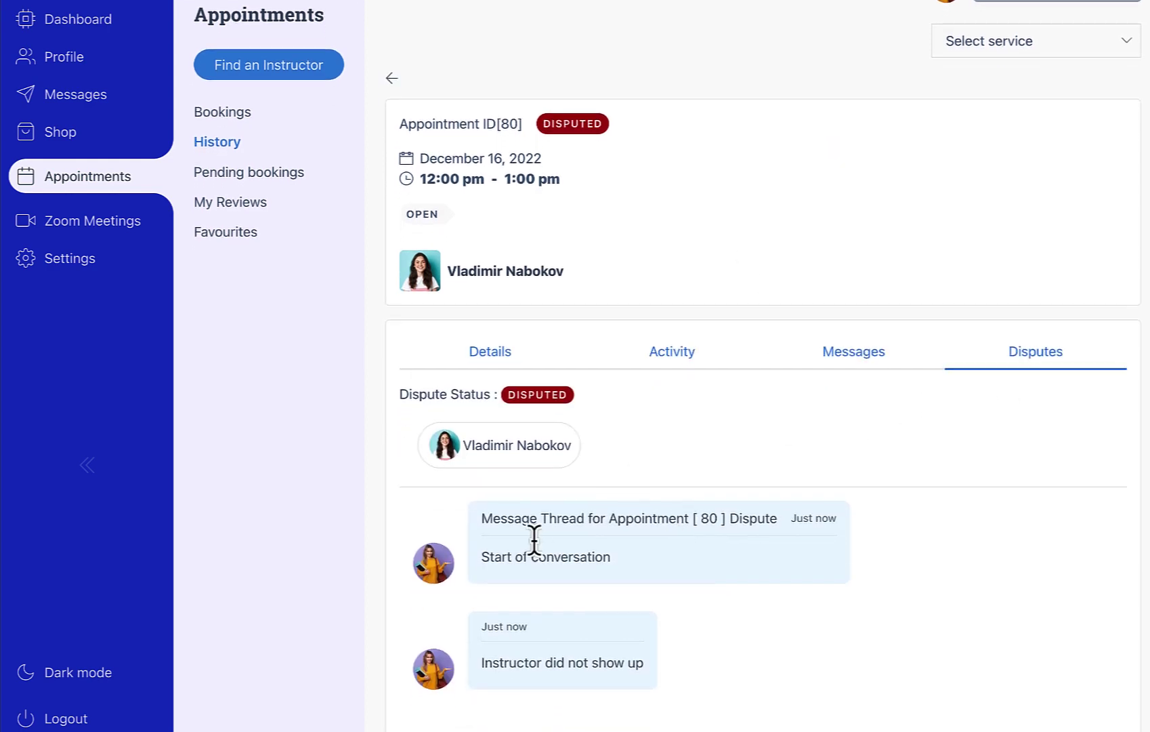
scroll(809, 392, up, 4)
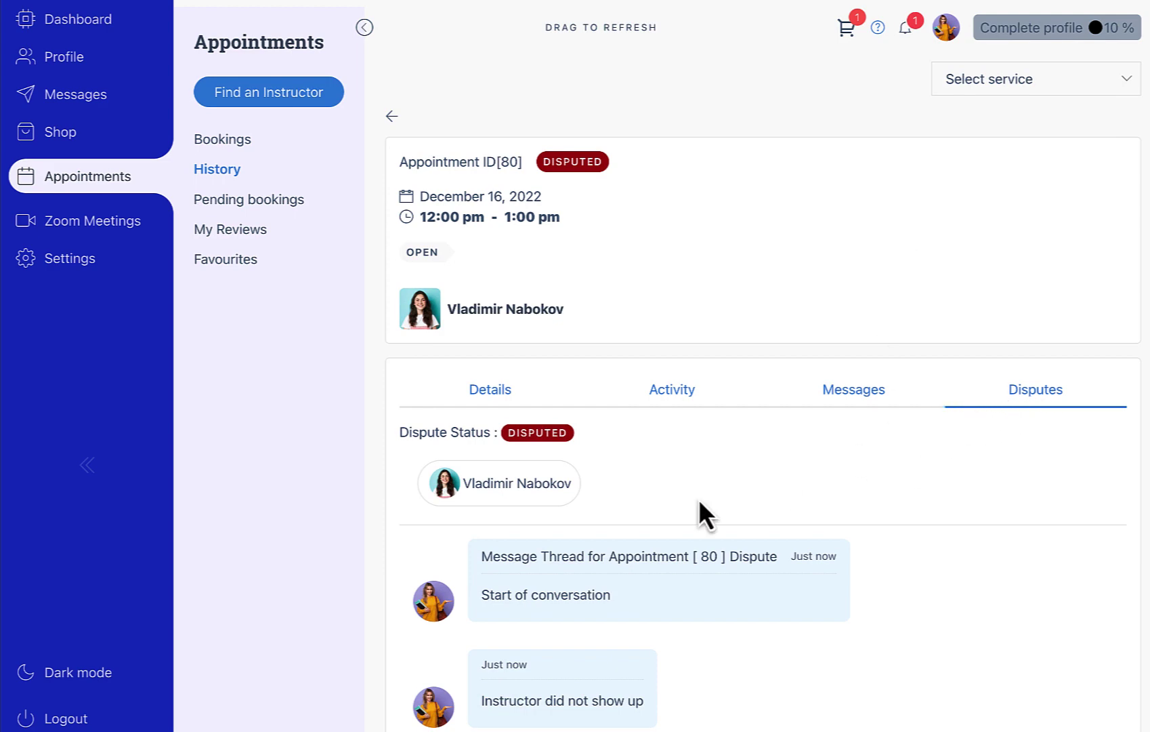
scroll(677, 513, down, 4)
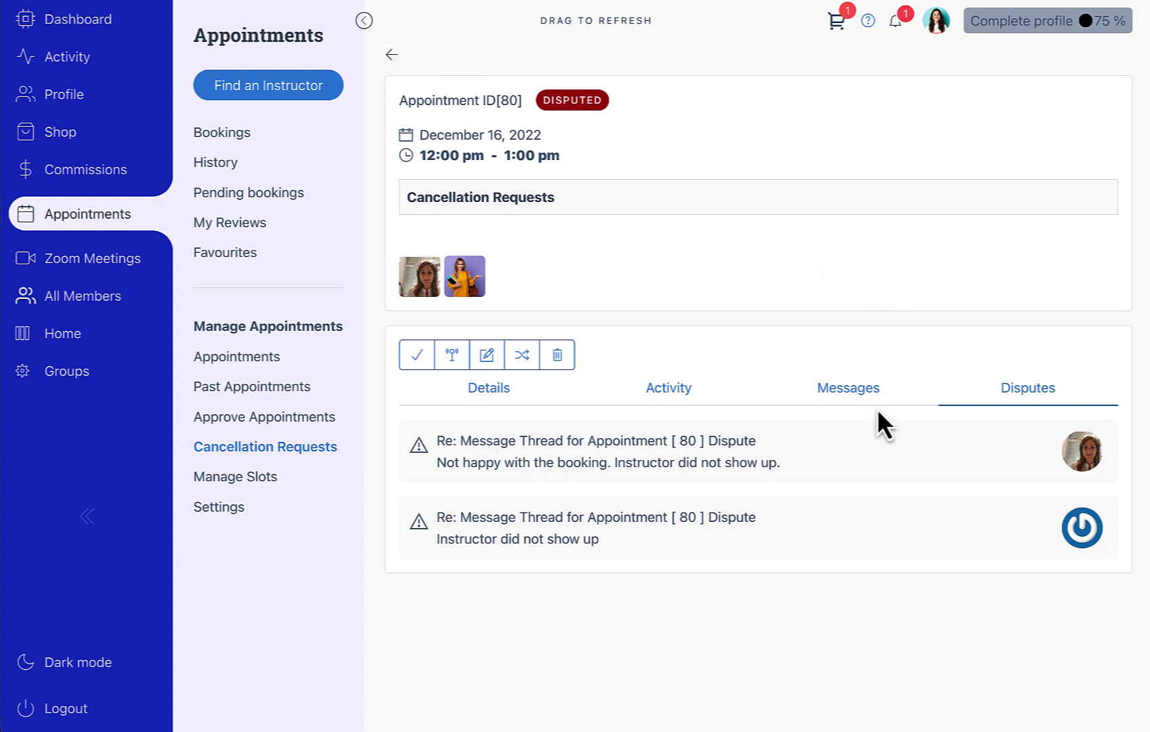
- Post the reply 'hghgh' as a text block in the student's dispute thread for appointment 80
click(552, 464)
scroll(852, 245, down, 4)
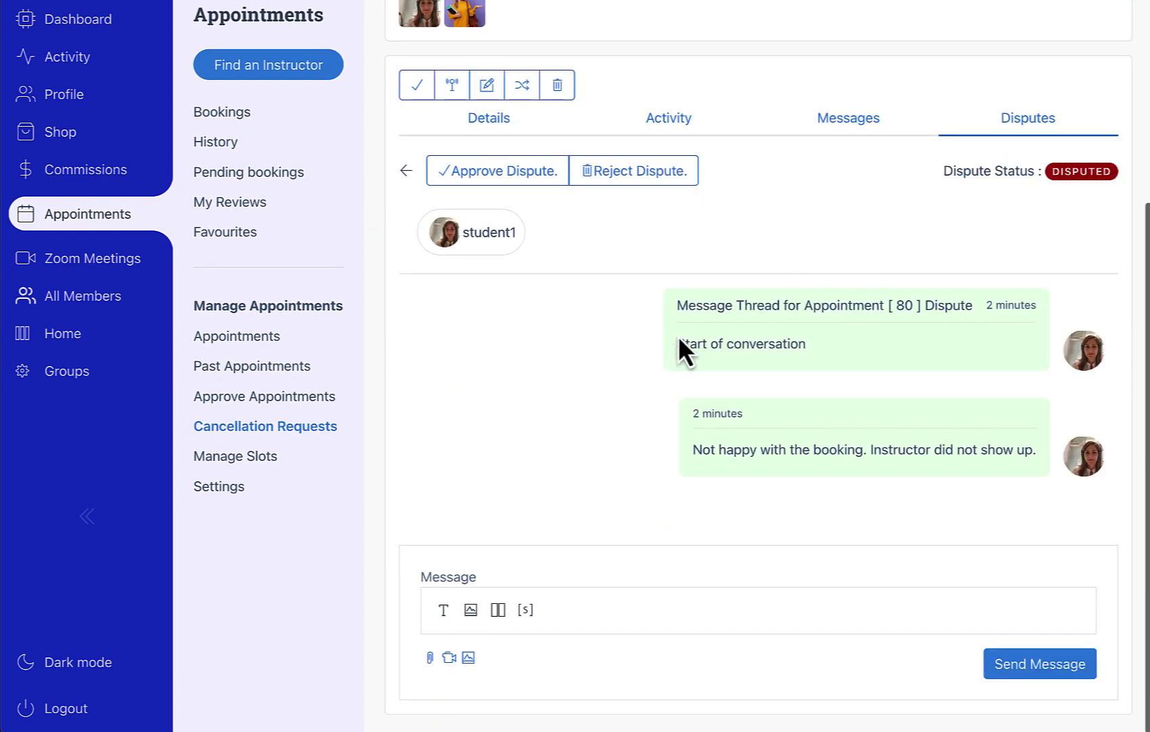
click(442, 610)
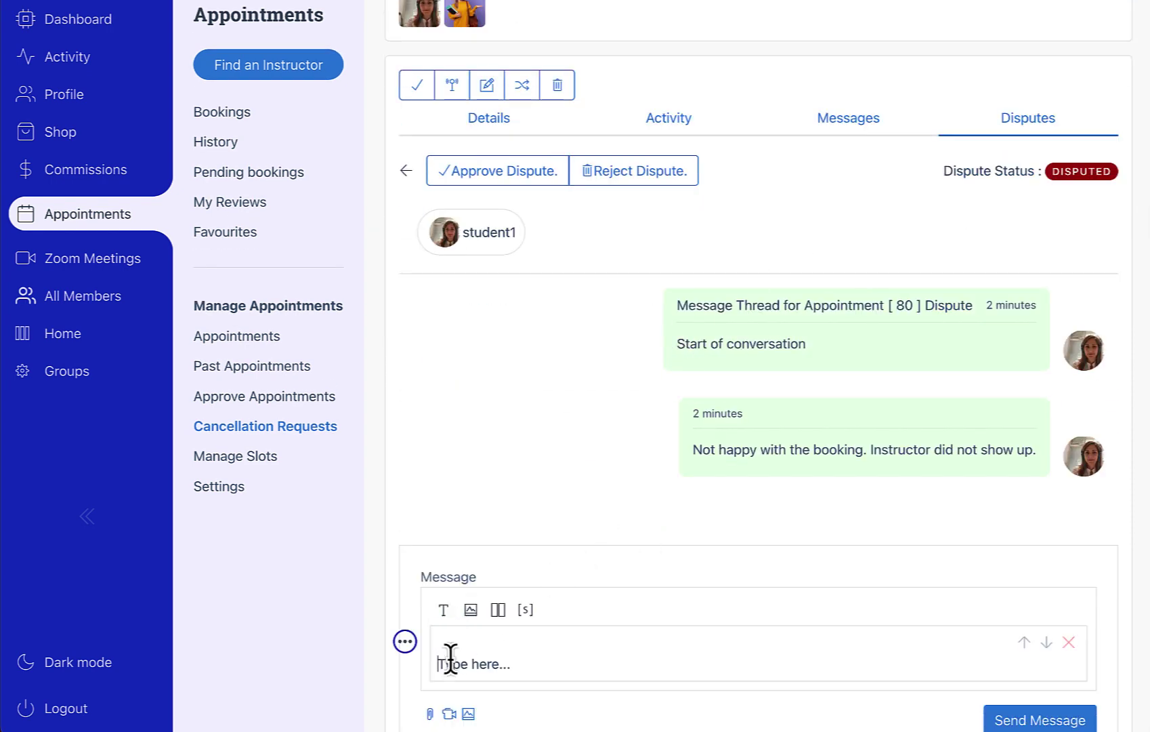
text(hghgh)
click(1021, 718)
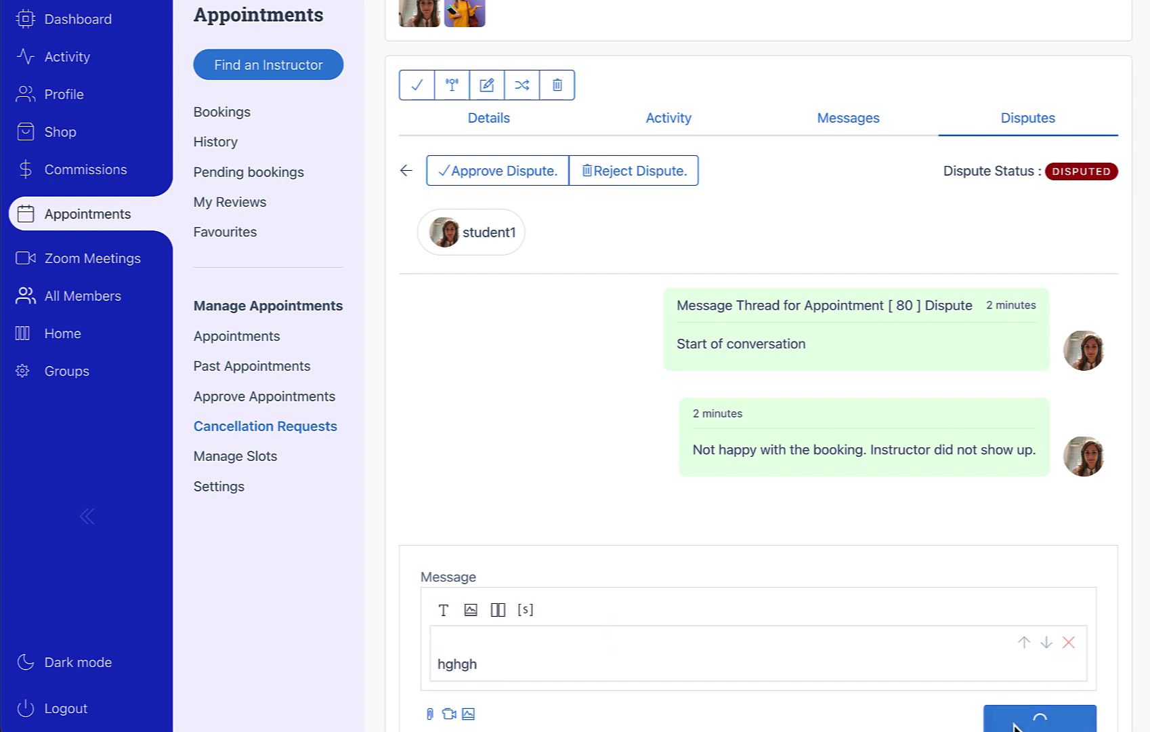
- Scroll through the thread and choose Approve Dispute for appointment 80
scroll(552, 620, down, 3)
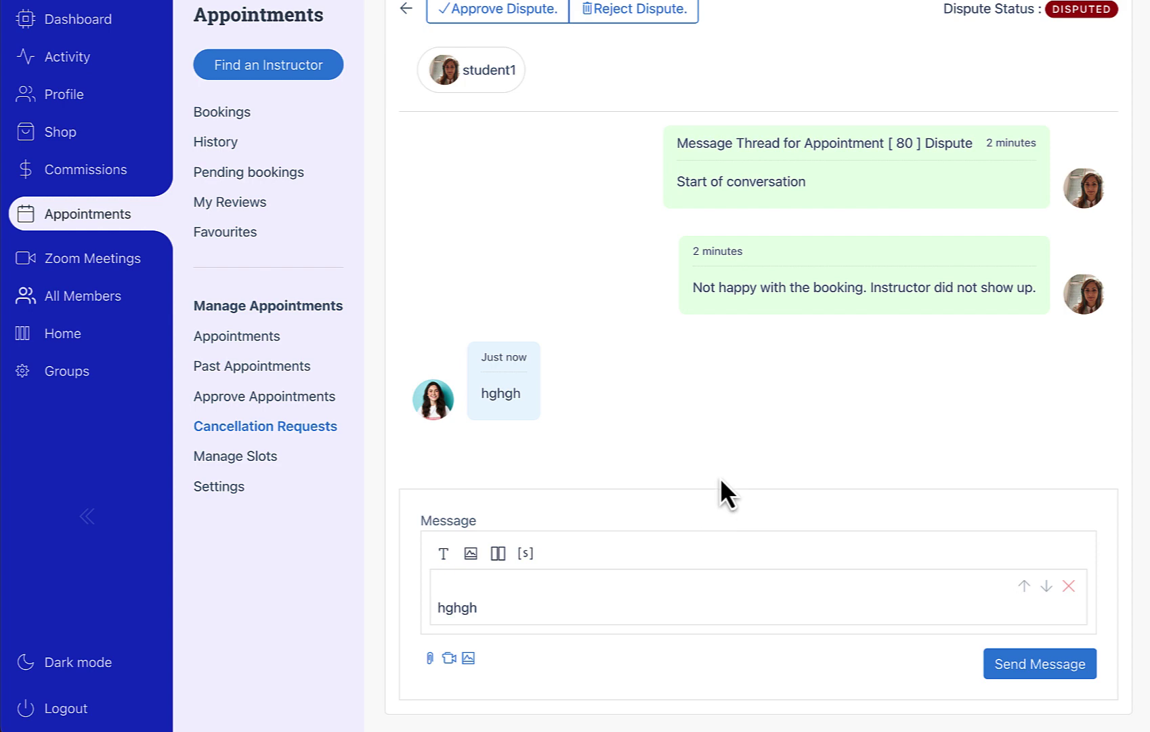
scroll(704, 485, up, 5)
scroll(690, 483, down, 4)
scroll(686, 478, up, 5)
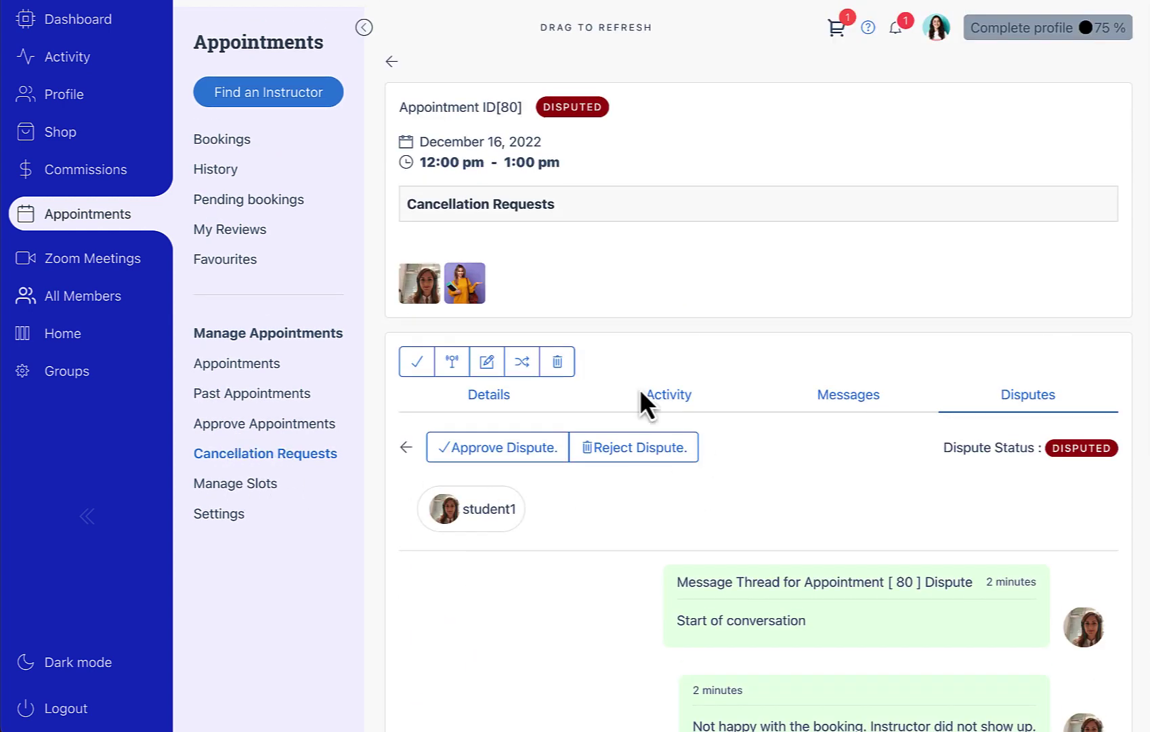
click(449, 452)
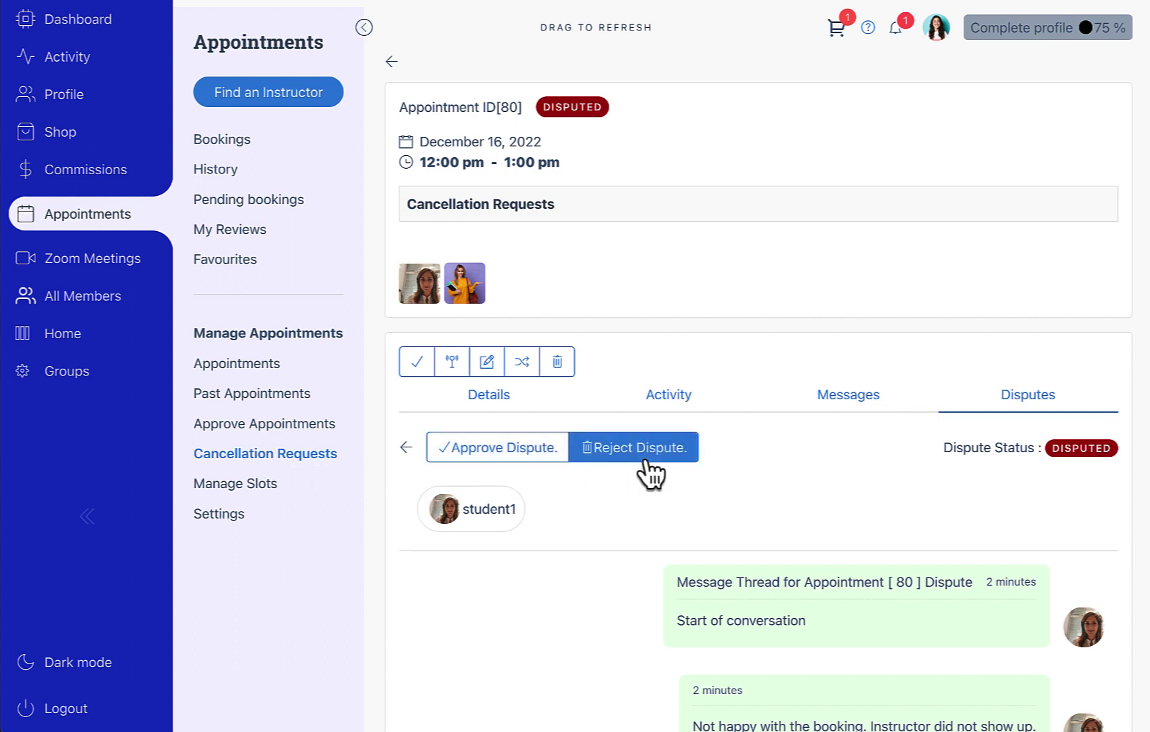
- Reopen appointment 80 from Cancellation Requests and approve its dispute on the Disputes tab
click(643, 459)
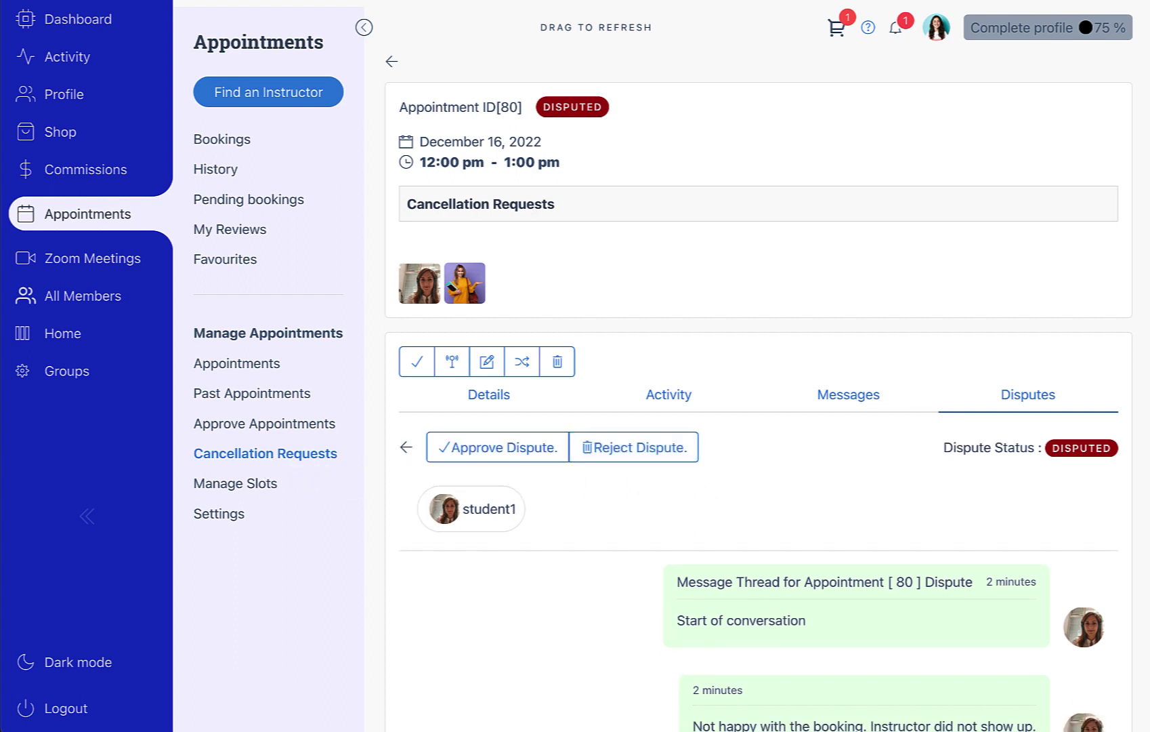
click(291, 448)
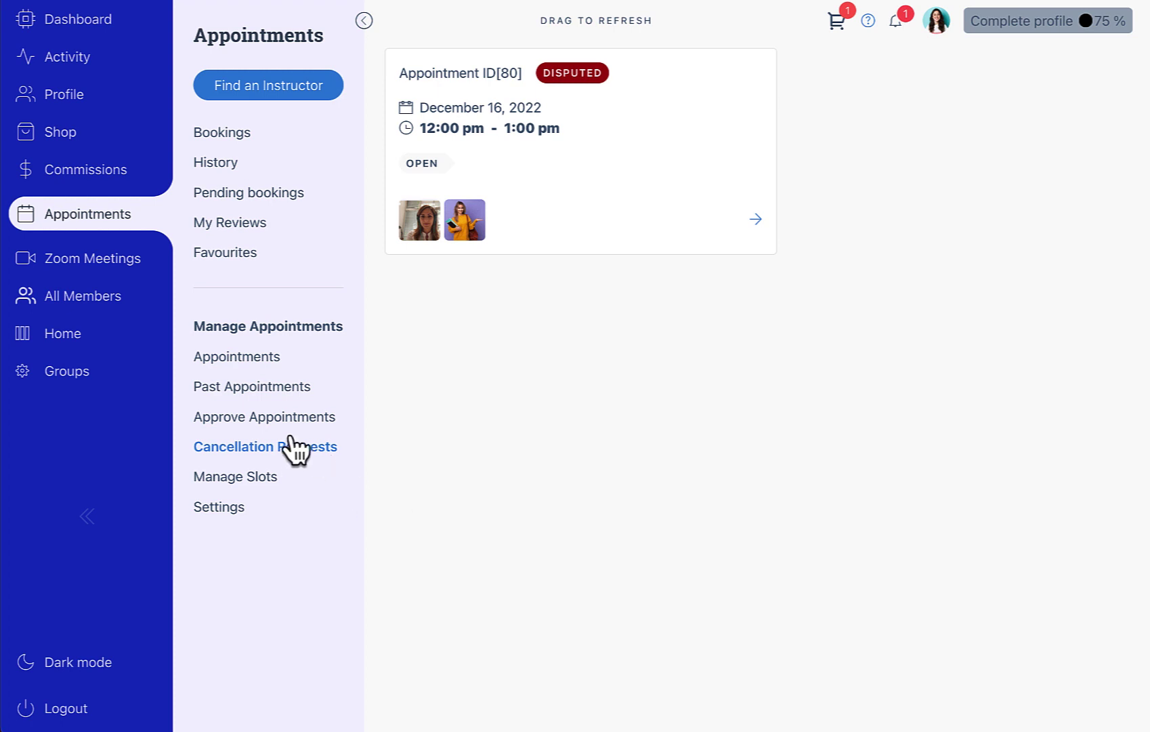
click(752, 237)
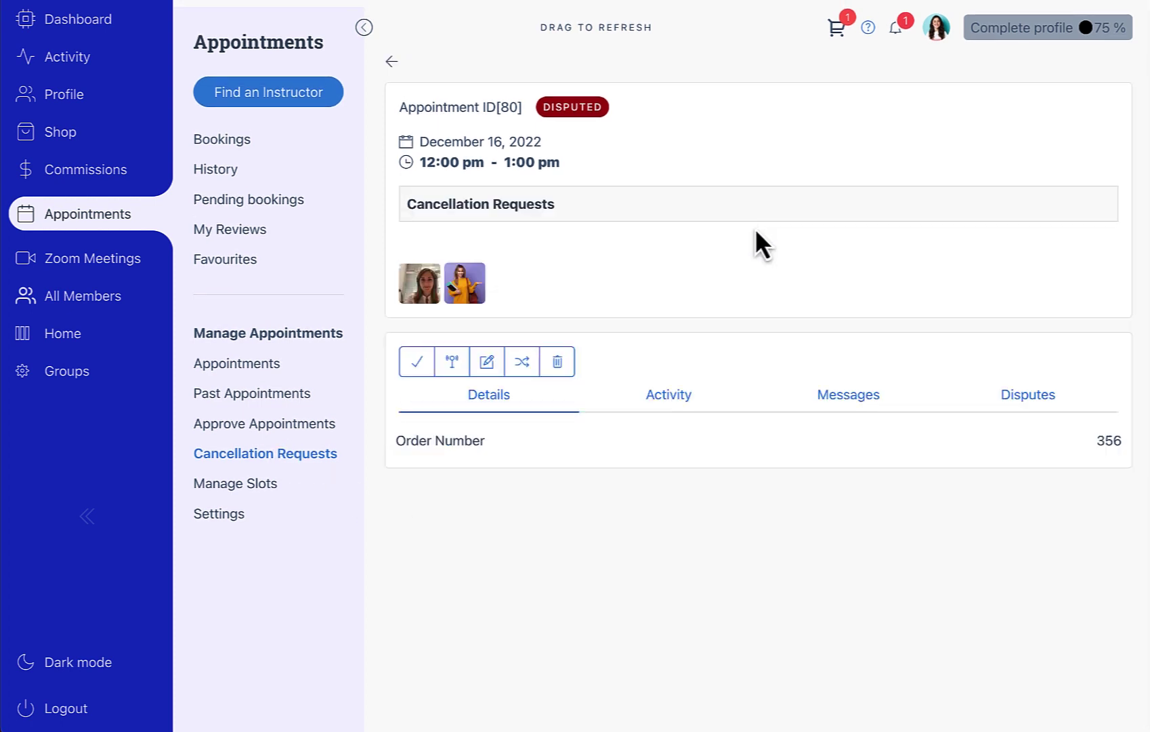
click(1031, 396)
scroll(865, 500, down, 4)
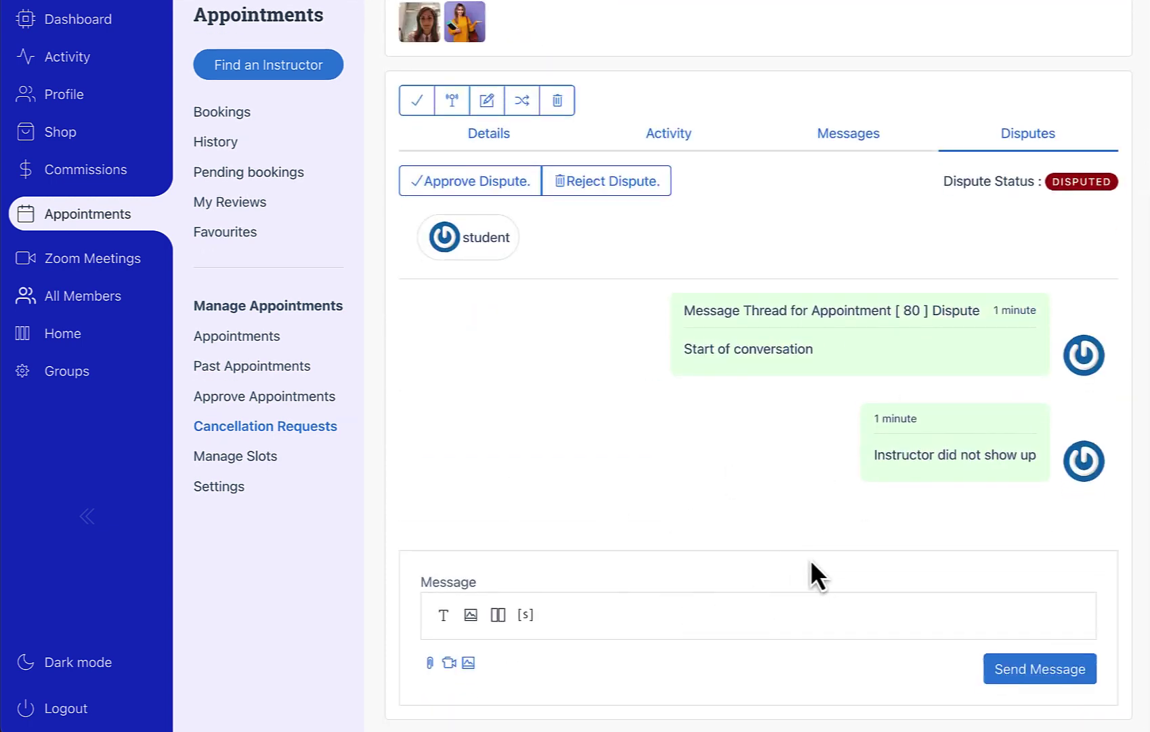
scroll(870, 482, up, 4)
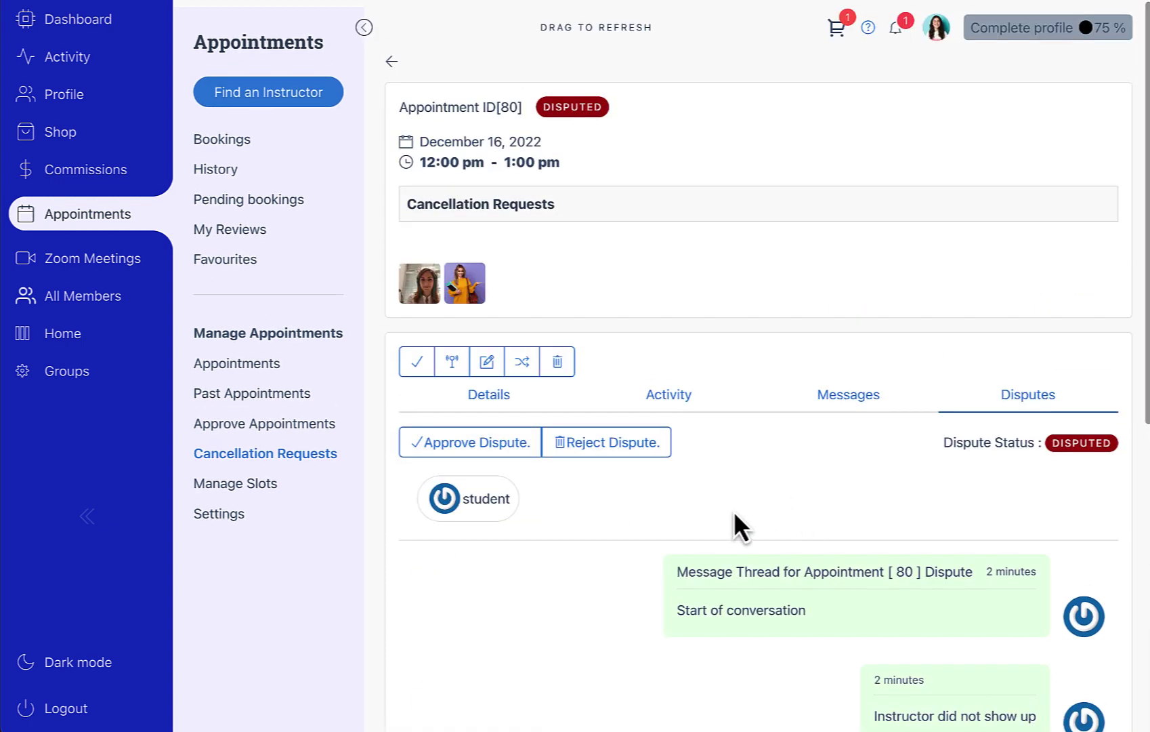
click(467, 448)
- Log back in through the session-expired prompt with the admin username and password
scroll(466, 179, down, 4)
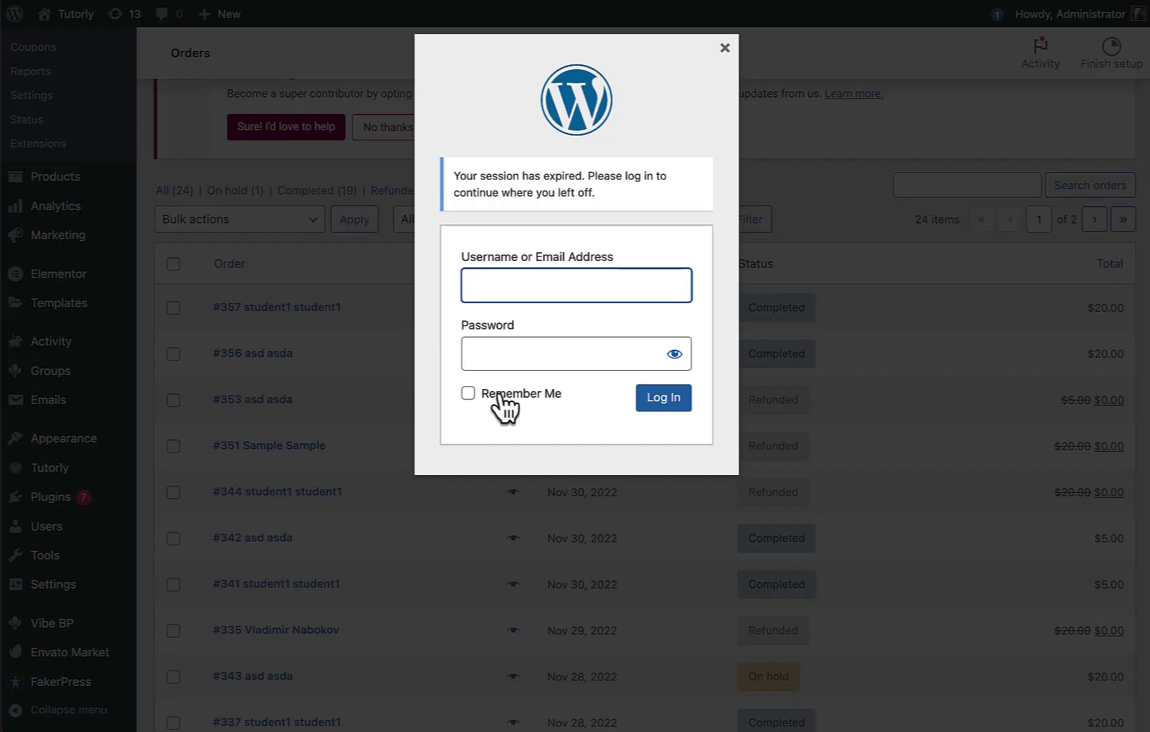
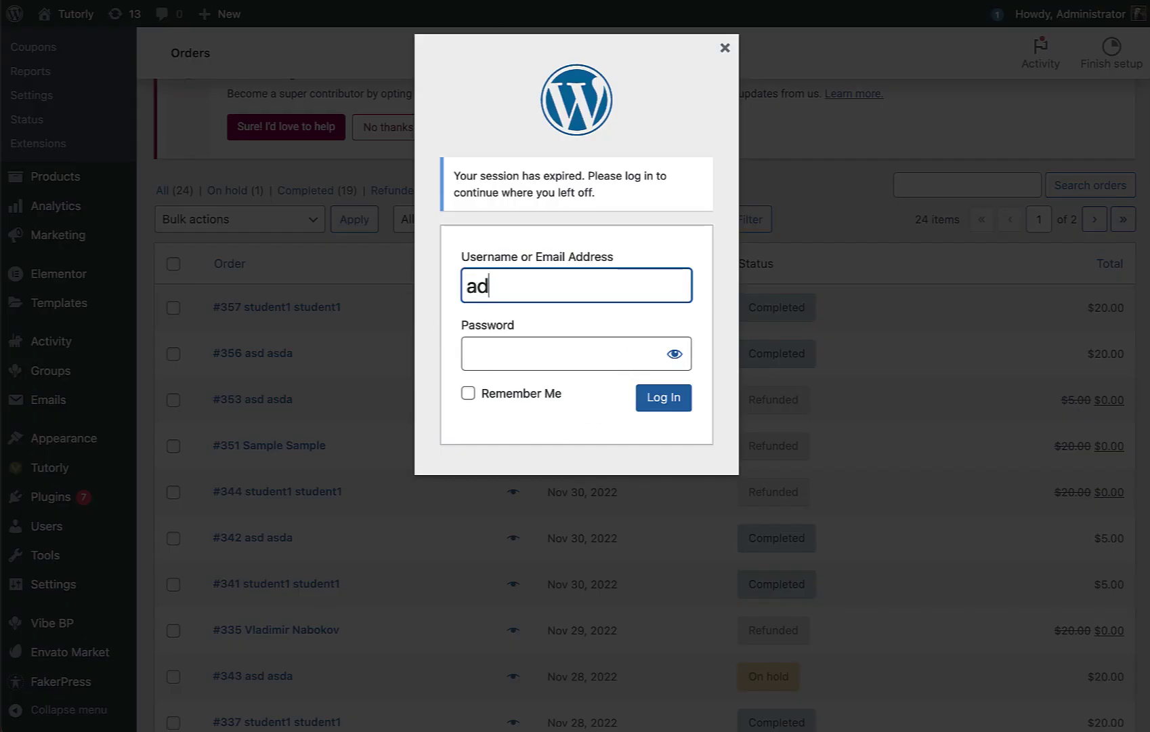
key(Tab)
key(Return)
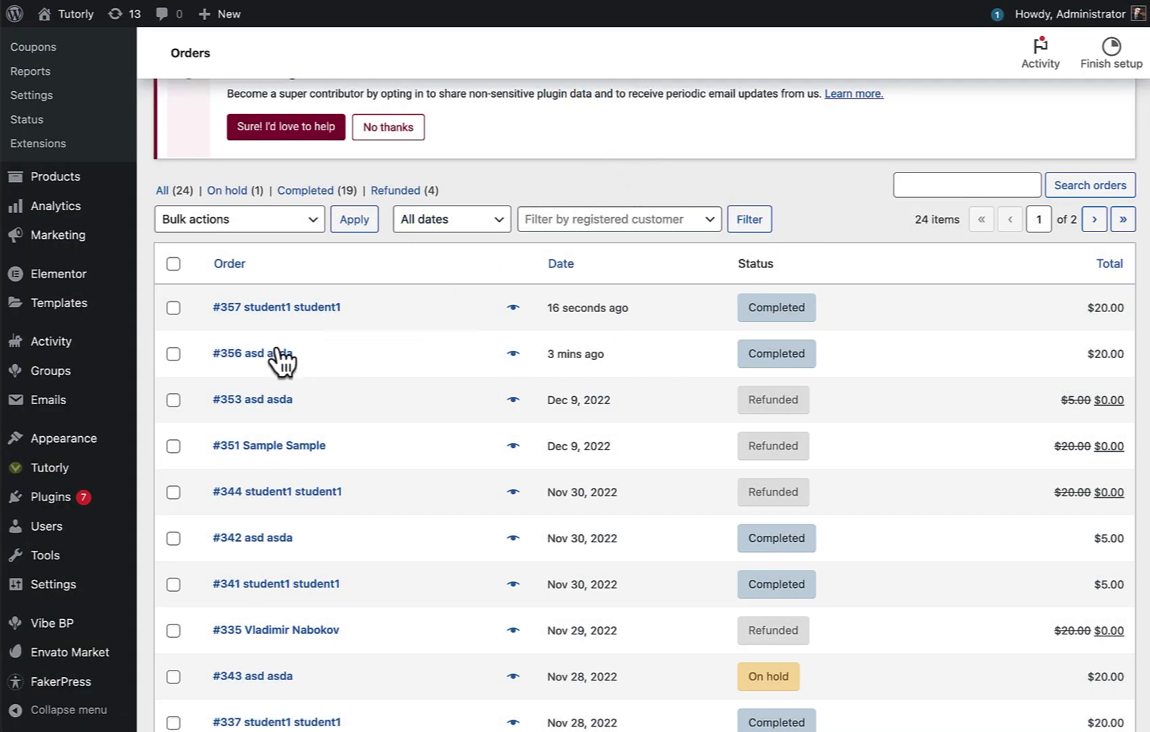
- Reload the WooCommerce orders list to pick up the updated statuses
right_click(649, 190)
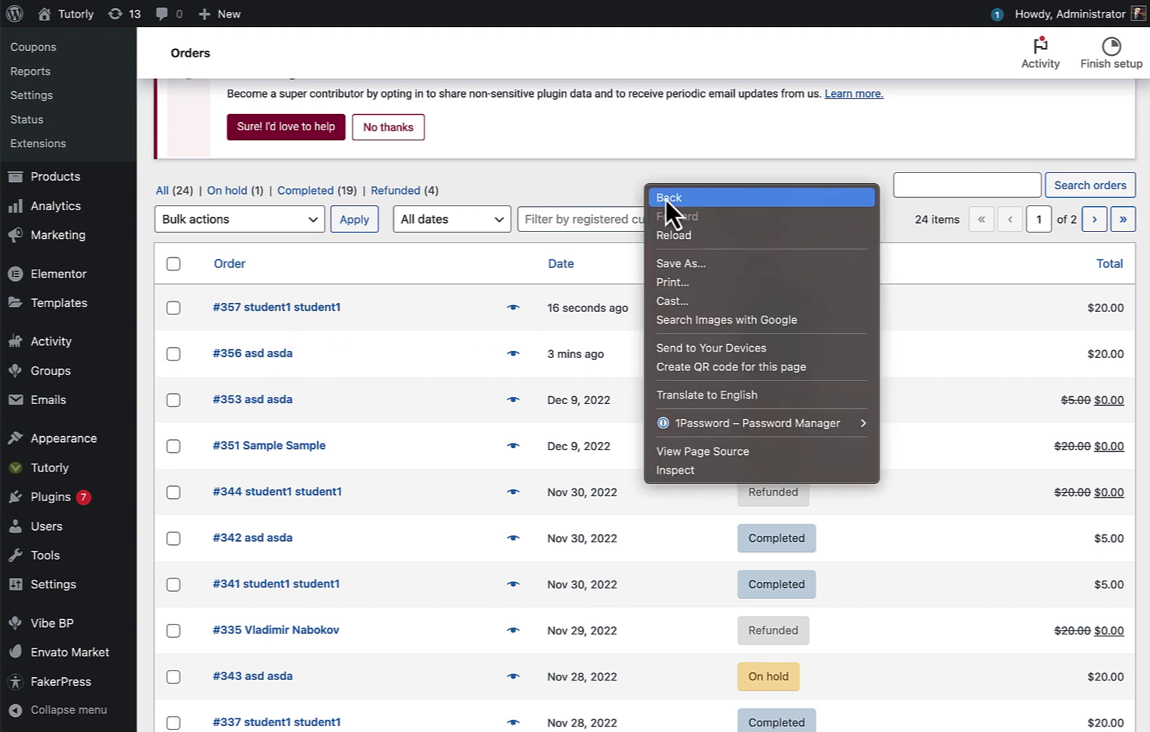
click(670, 232)
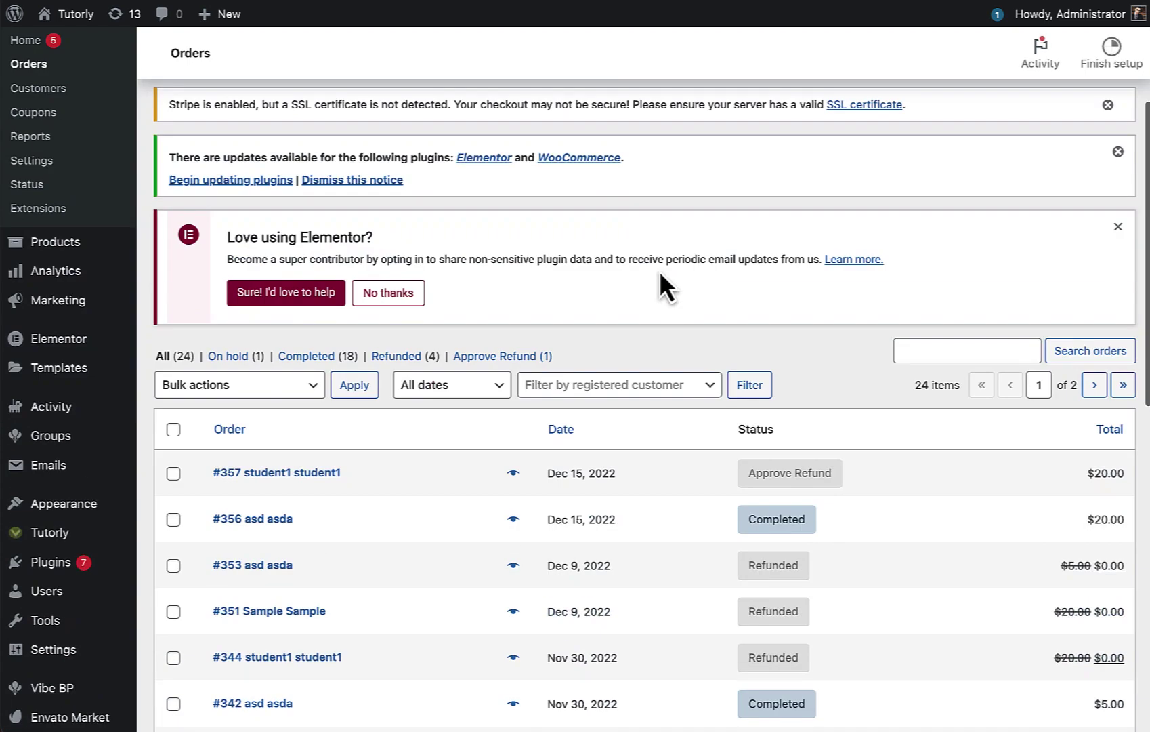
scroll(576, 457, down, 2)
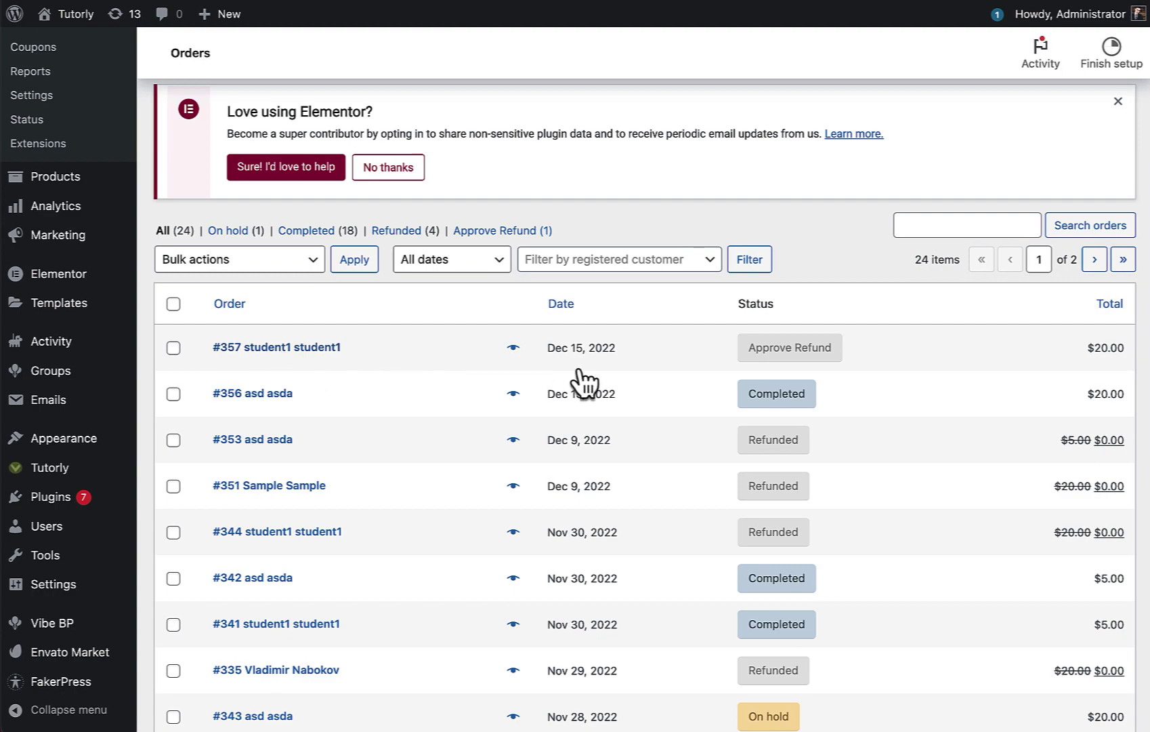
- Open order #357 and highlight its note recording the refund approval
click(286, 347)
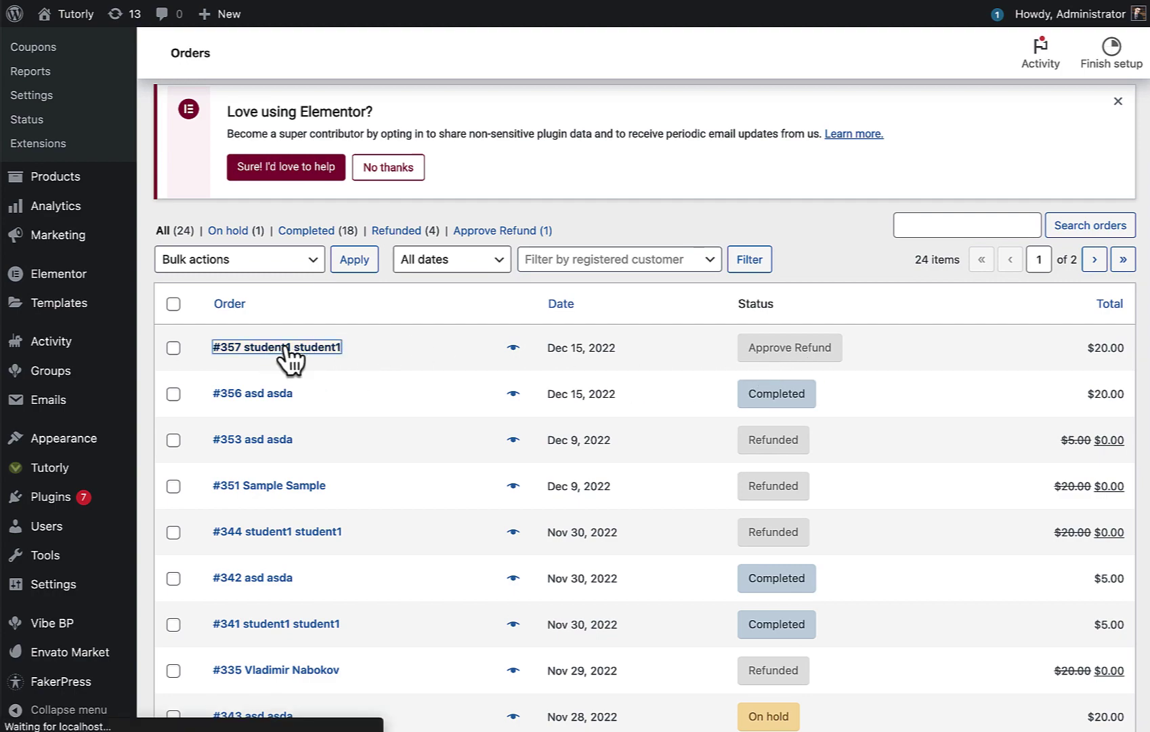
scroll(581, 342, down, 2)
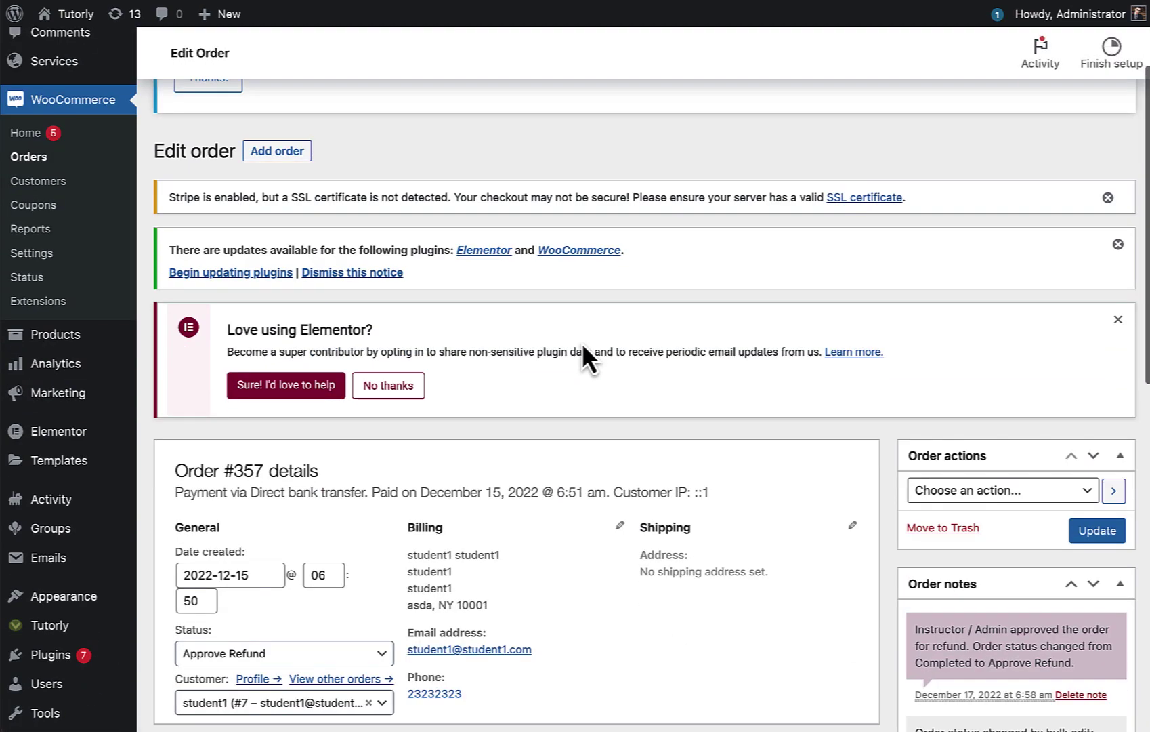
scroll(583, 342, down, 5)
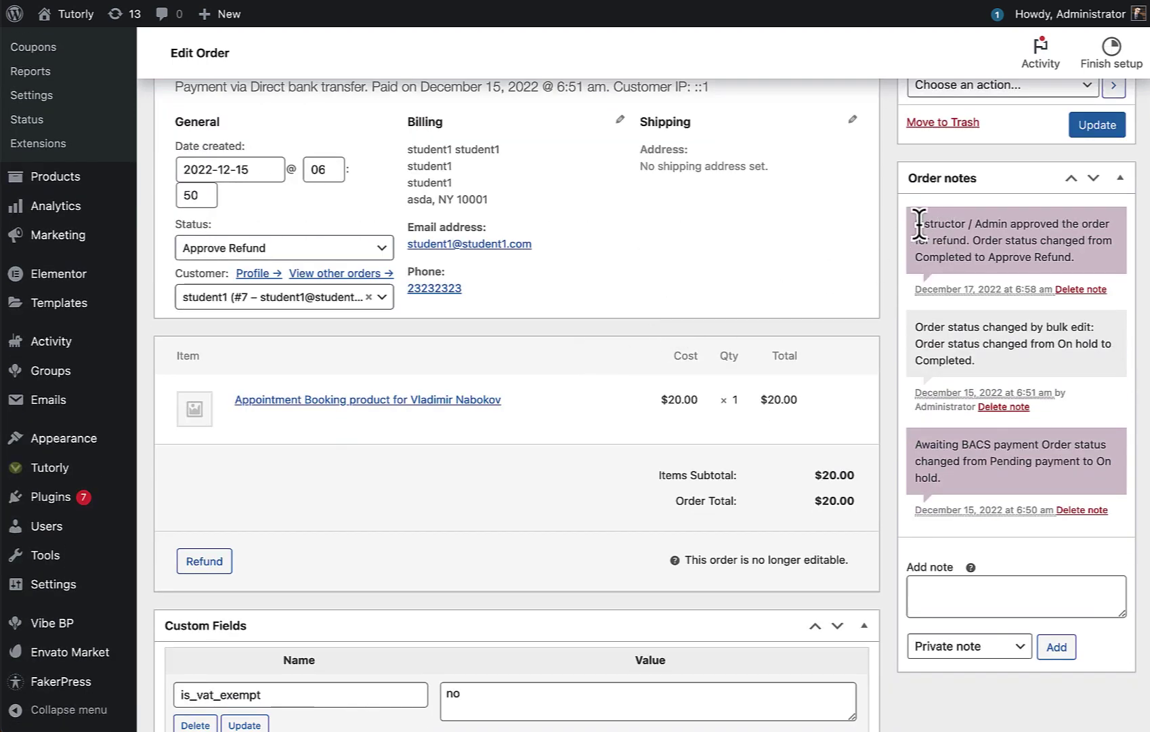
drag(915, 224, 1069, 256)
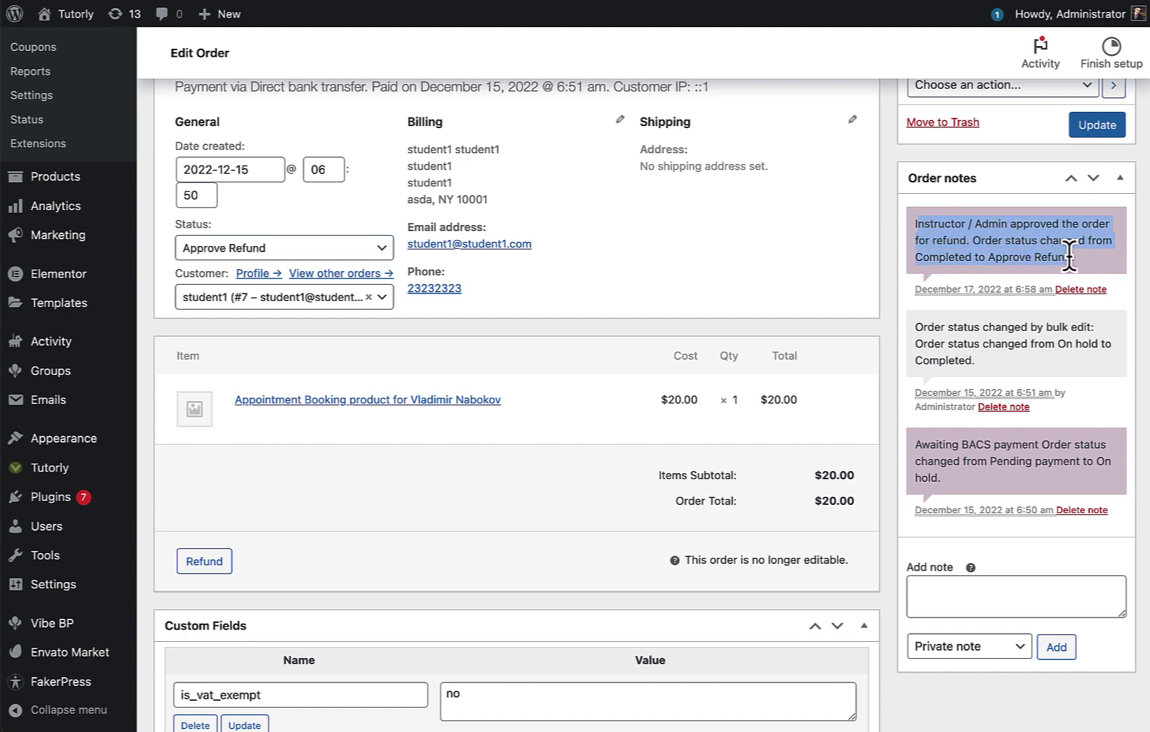
scroll(701, 331, down, 4)
- Enter 20 as order #357's refund amount, issue the $20.00 manual refund, then return to Appointments
click(205, 264)
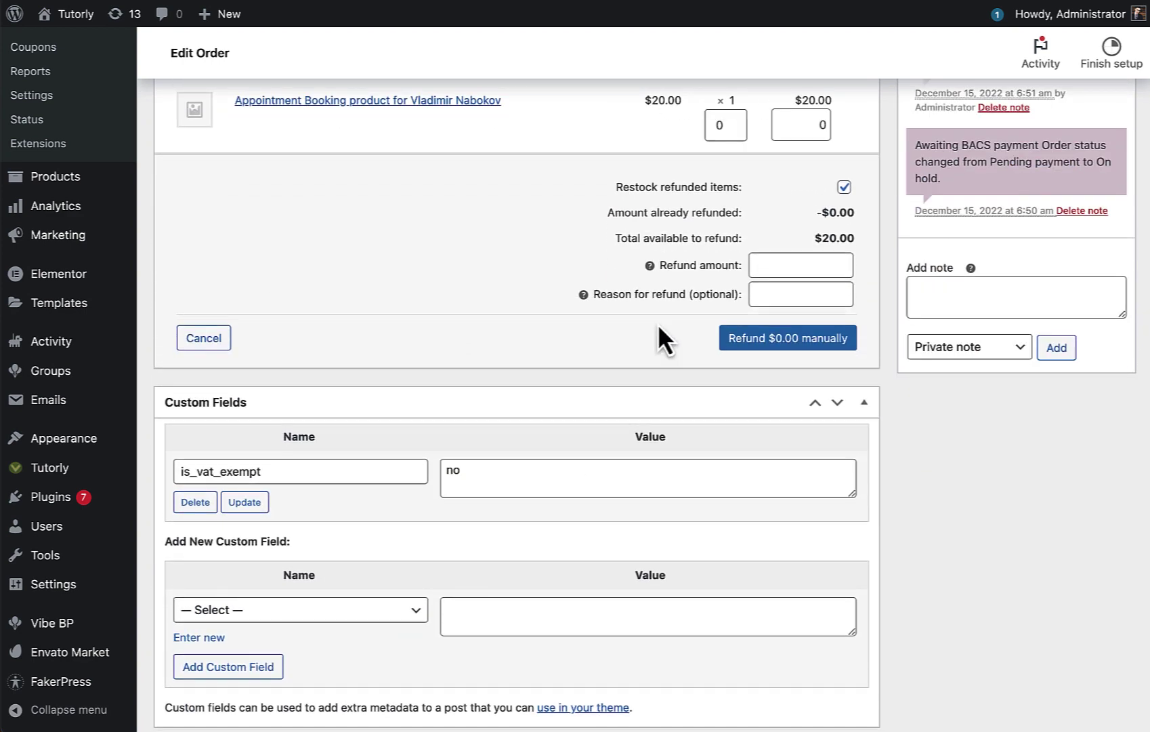
click(801, 265)
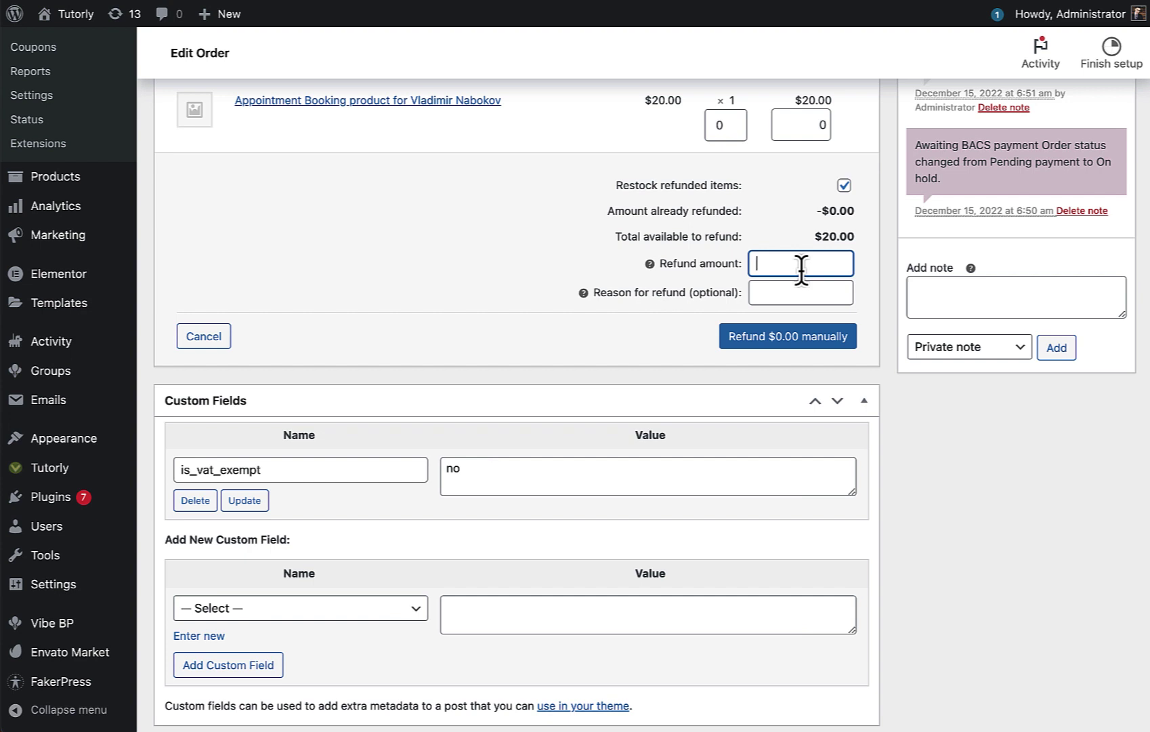
text(20)
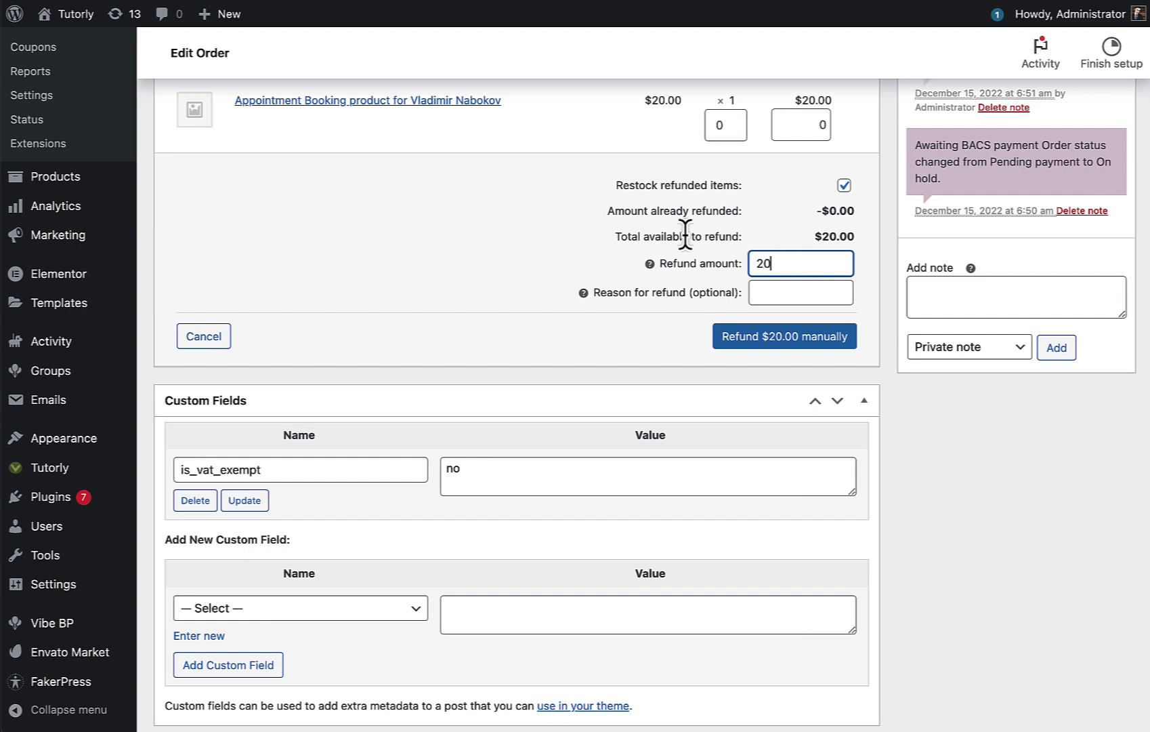
click(803, 296)
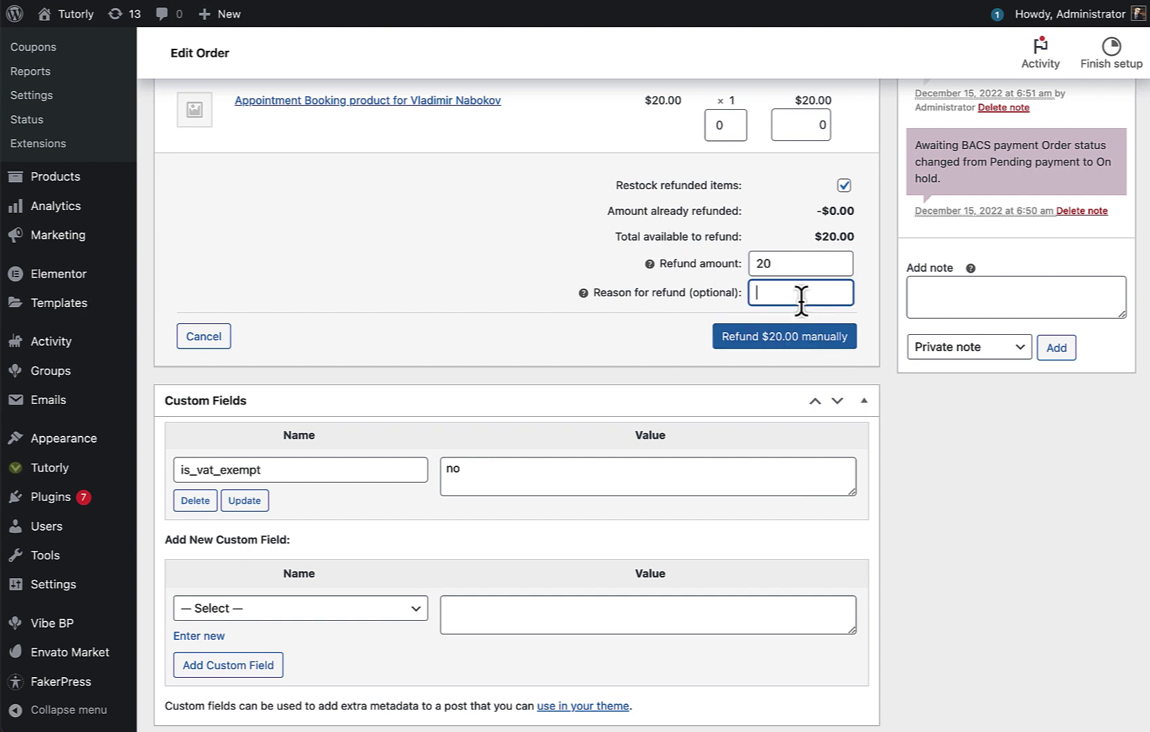
scroll(653, 305, up, 1)
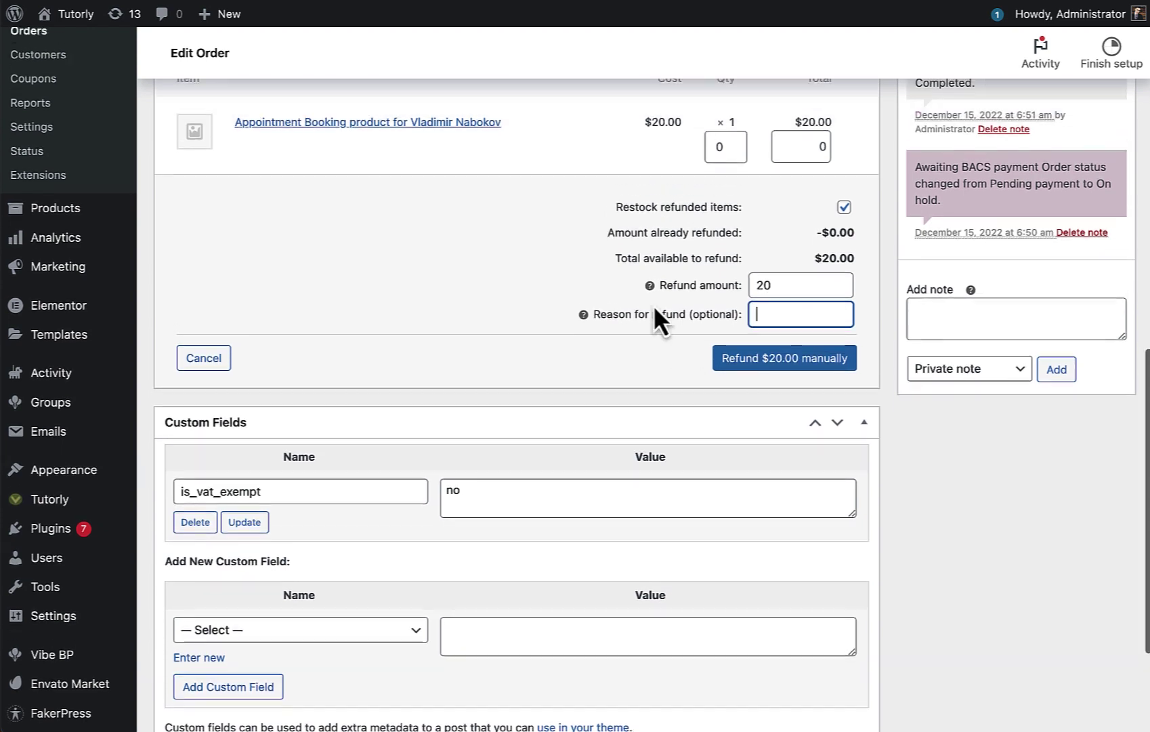
scroll(918, 522, up, 3)
scroll(919, 523, up, 2)
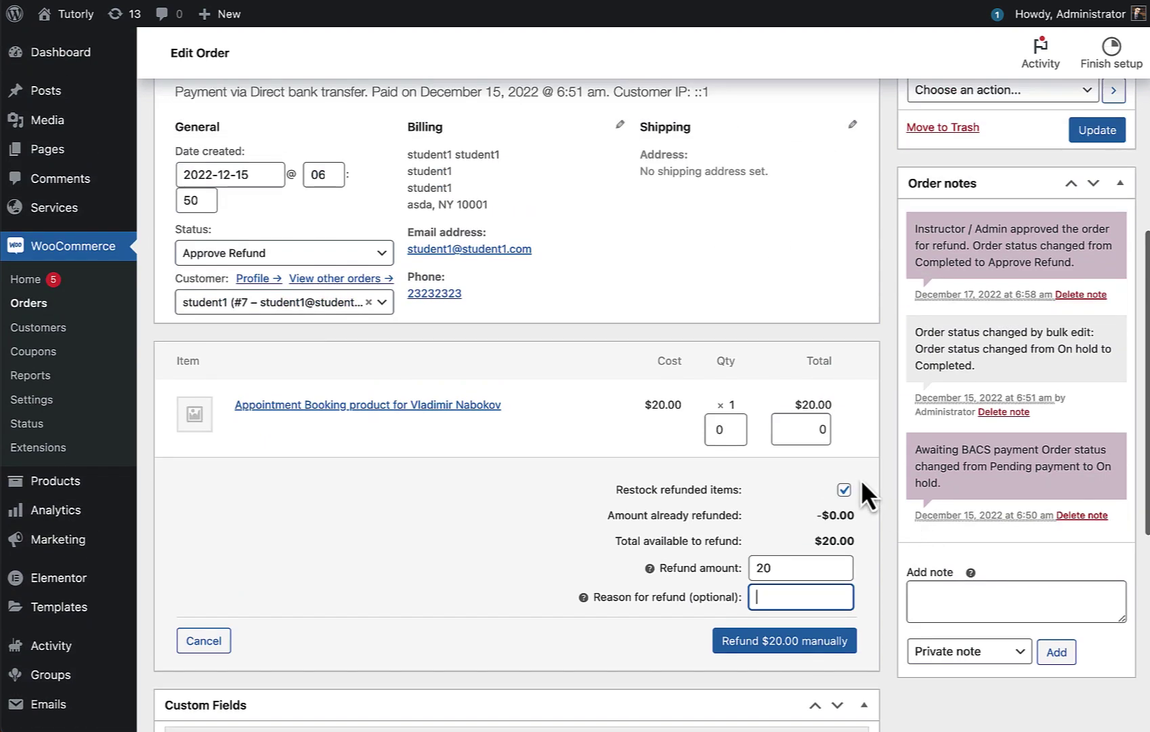
scroll(865, 494, down, 2)
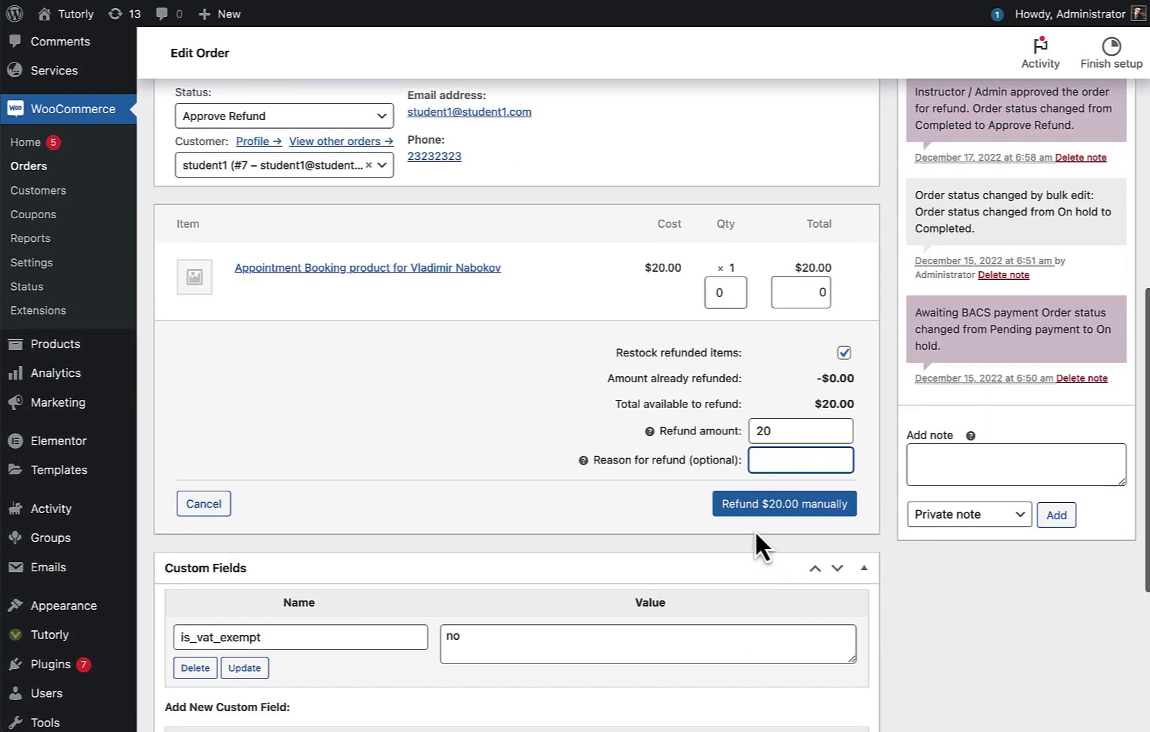
click(784, 504)
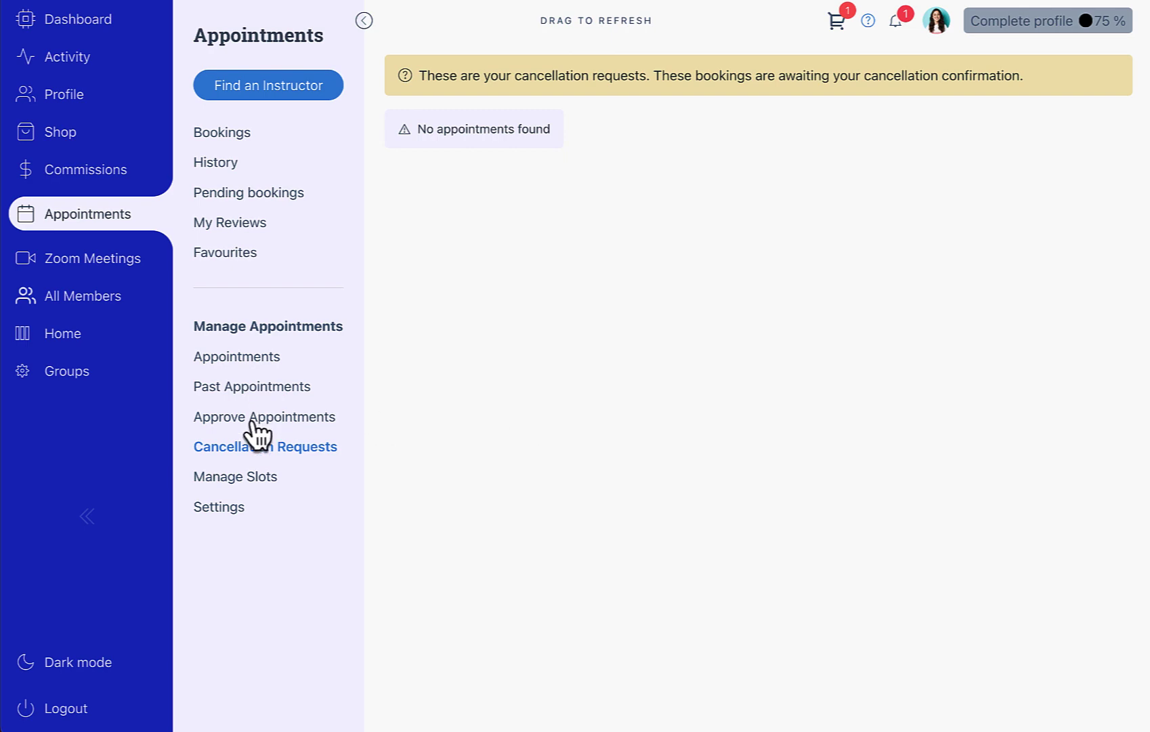
click(238, 357)
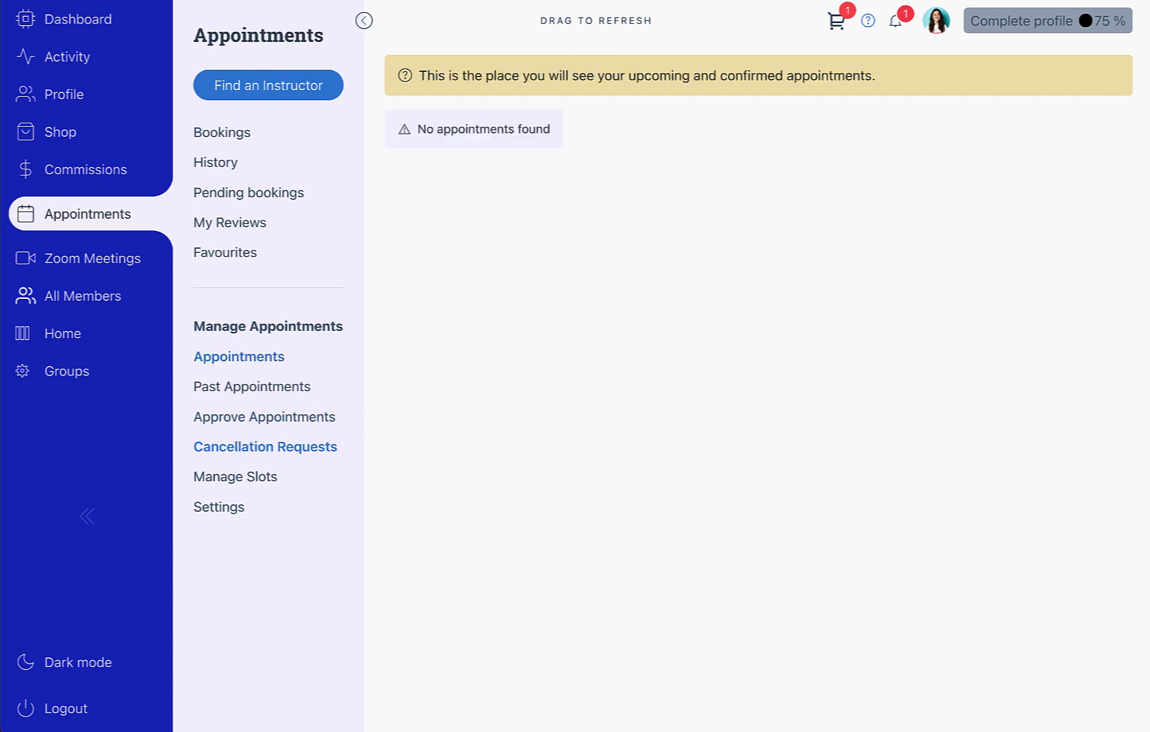